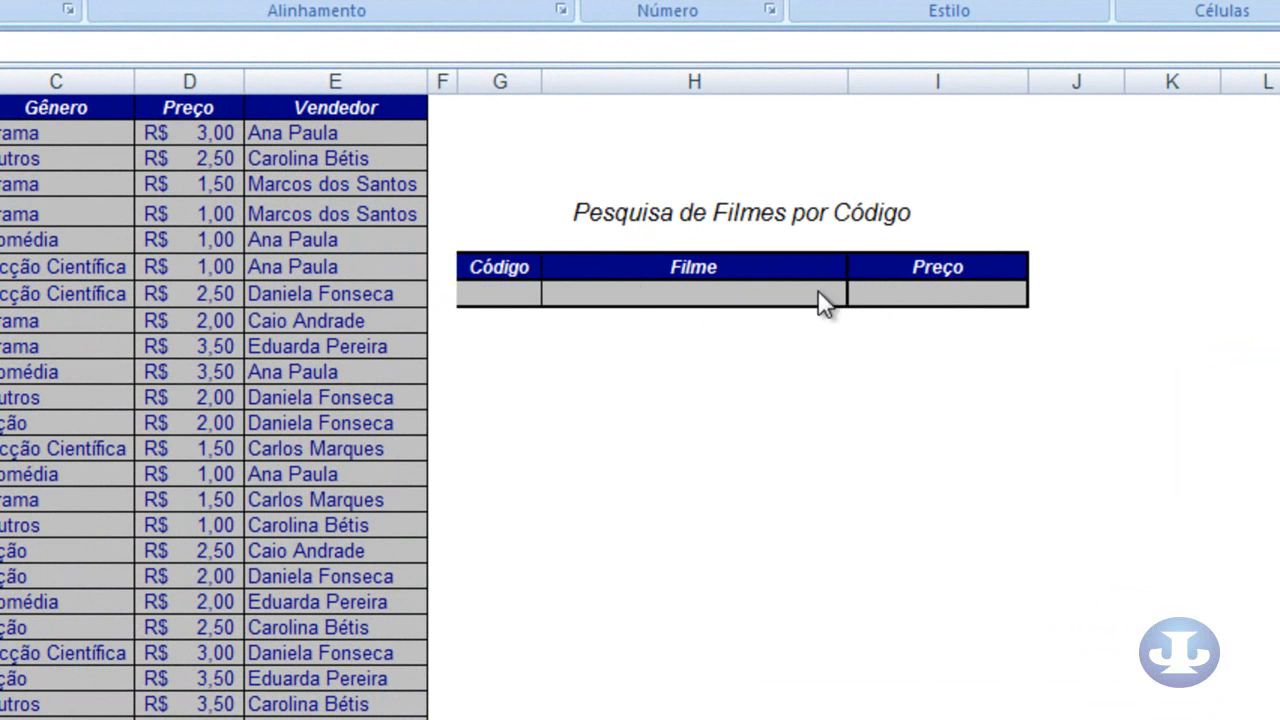
# Step: Enter the formula =PROCV(G8;A1:E44;2) in the Filme result cell H8 to look up the movie title by code
pyautogui.click(646, 288)
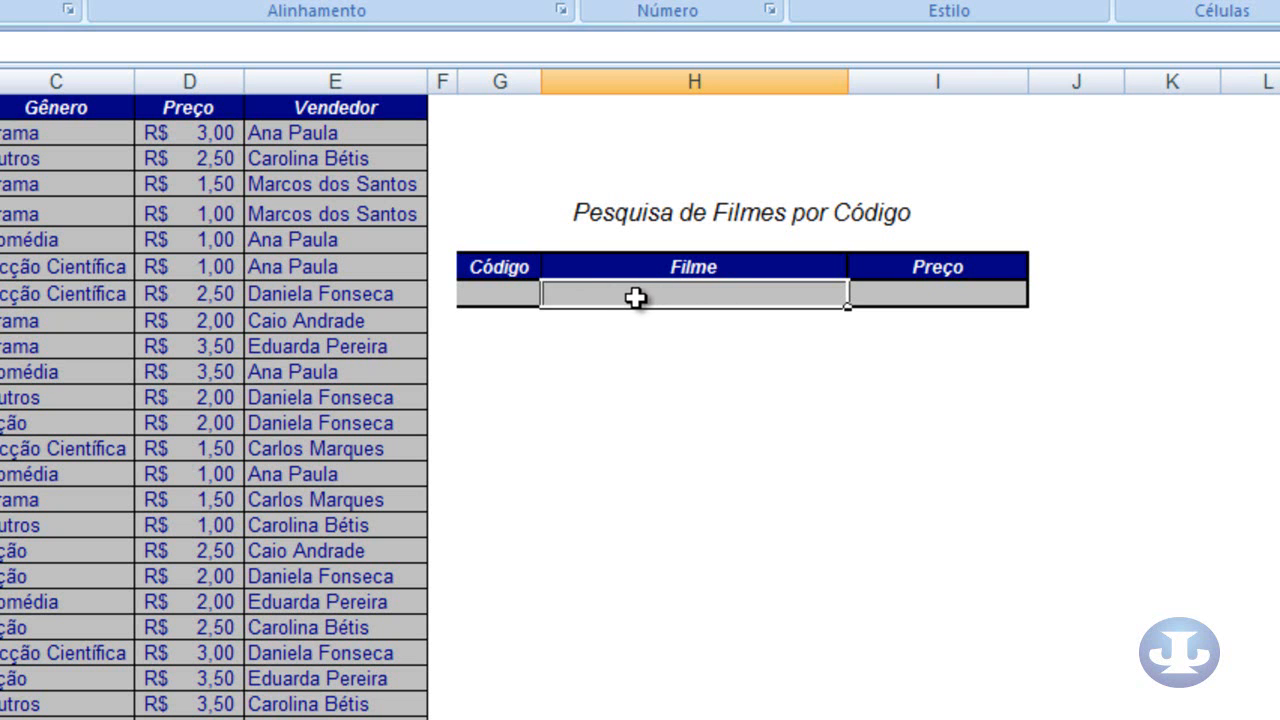
pyautogui.write('=procs')
pyautogui.press('BackSpace')
pyautogui.write('v')
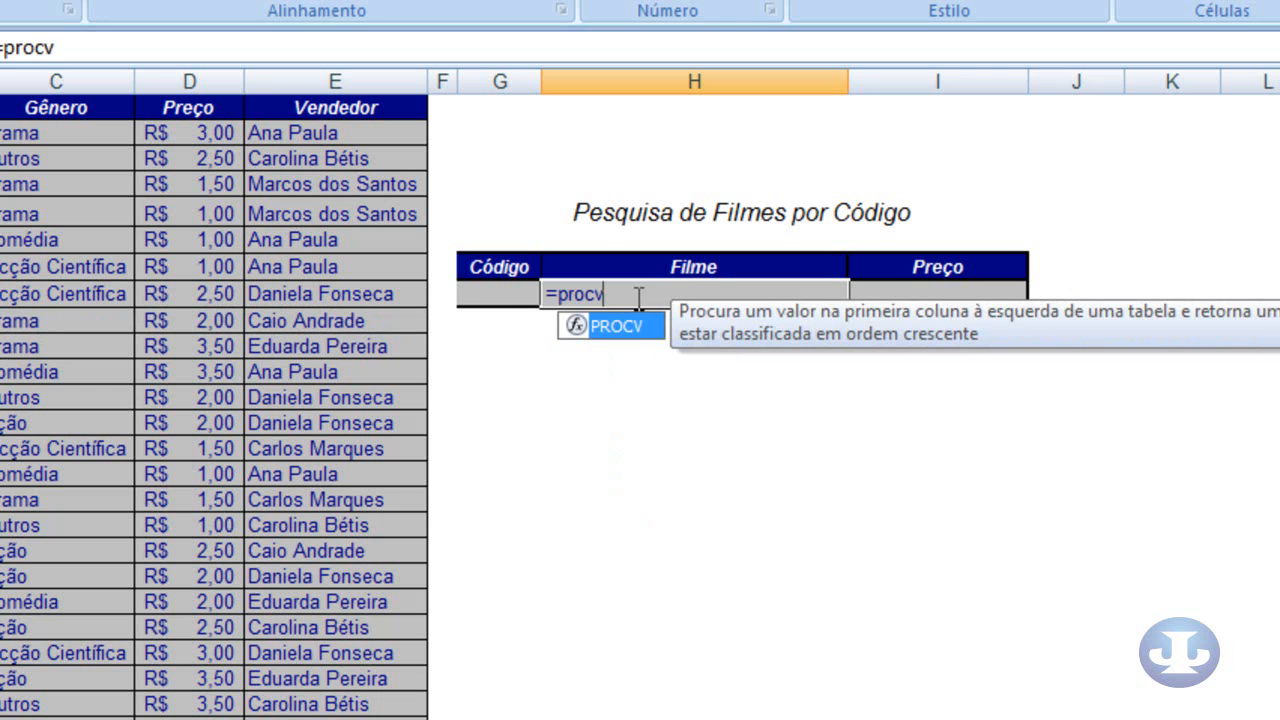
pyautogui.write('(')
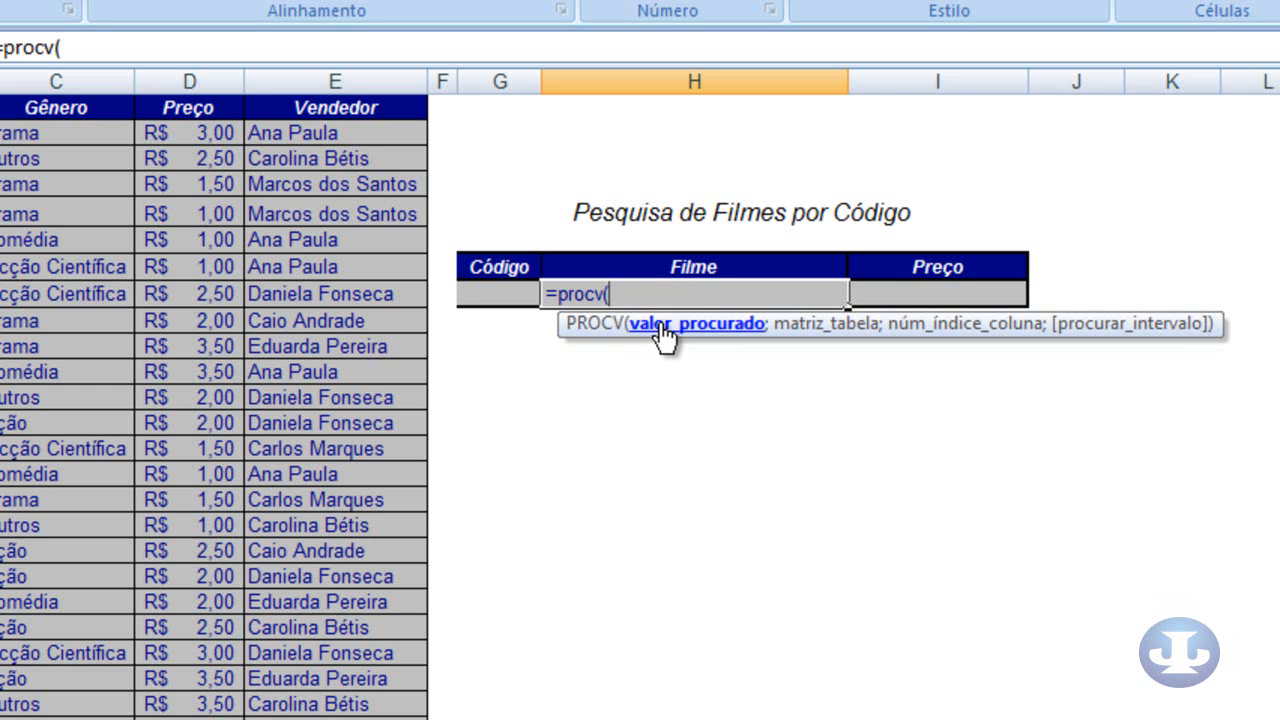
pyautogui.click(502, 294)
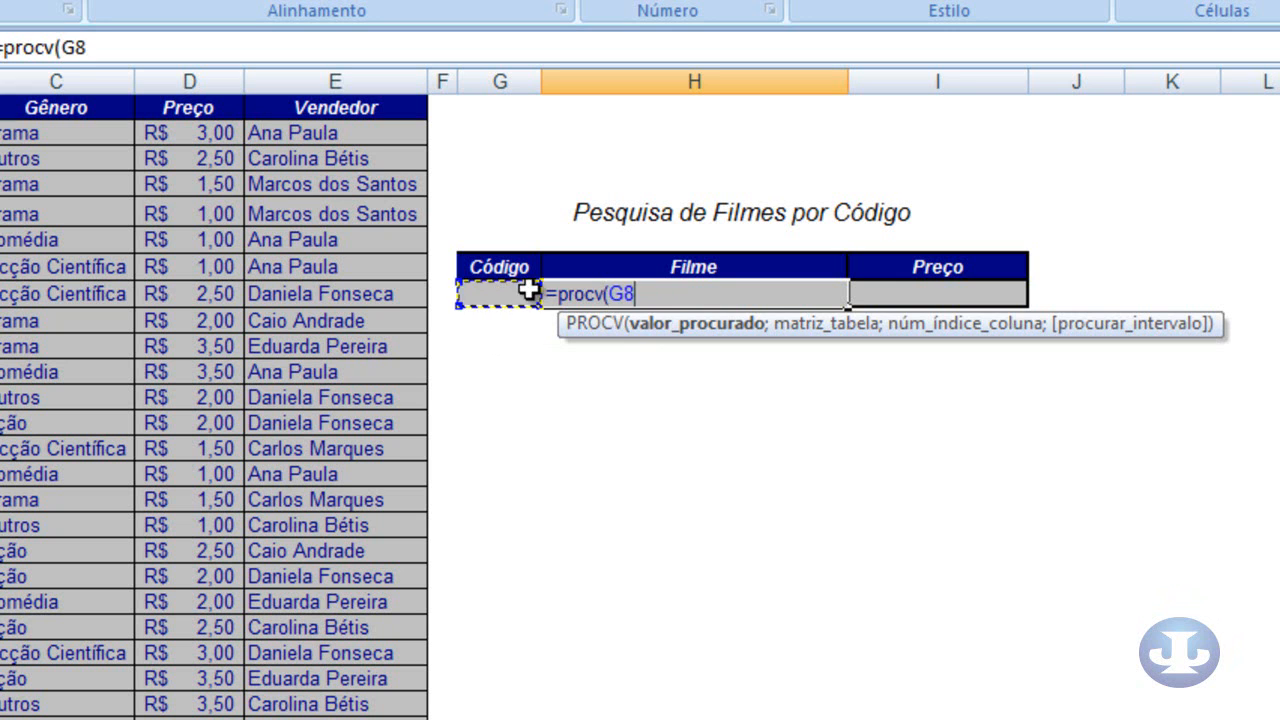
pyautogui.write(';')
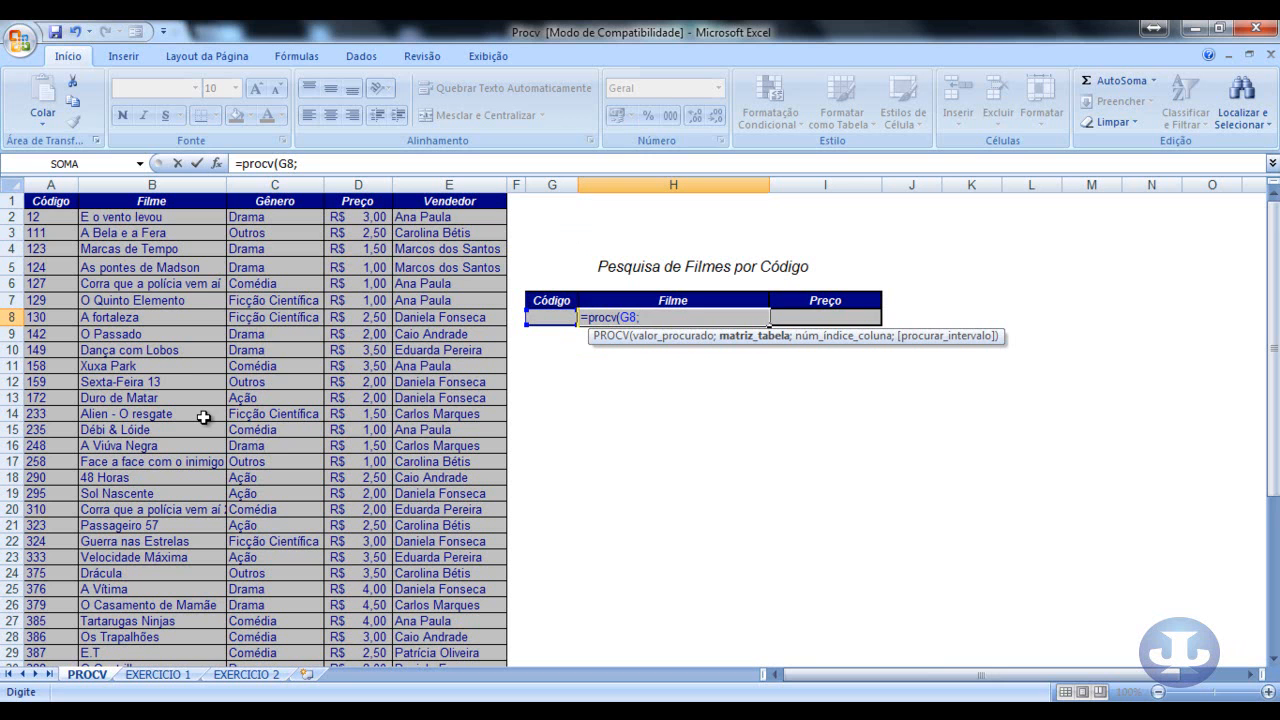
pyautogui.click(35, 201)
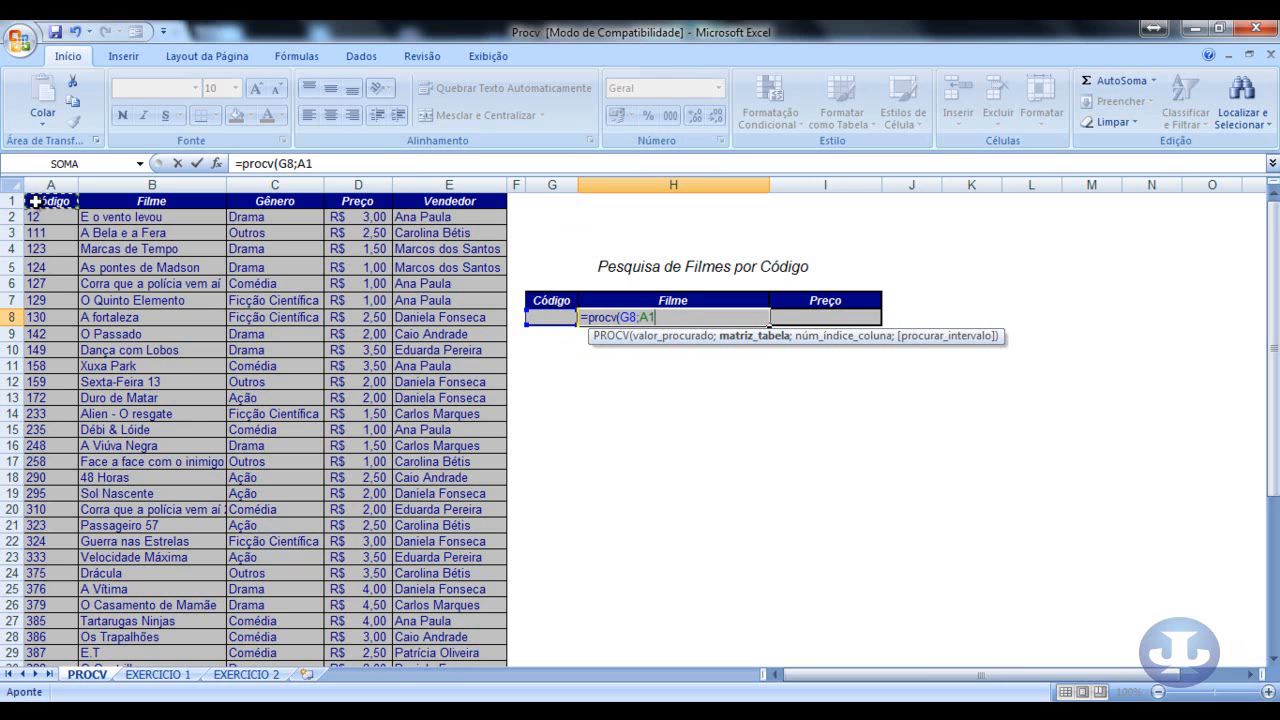
pyautogui.moveTo(35, 201); pyautogui.dragTo(436, 634)
pyautogui.scroll(6, 578, 601)
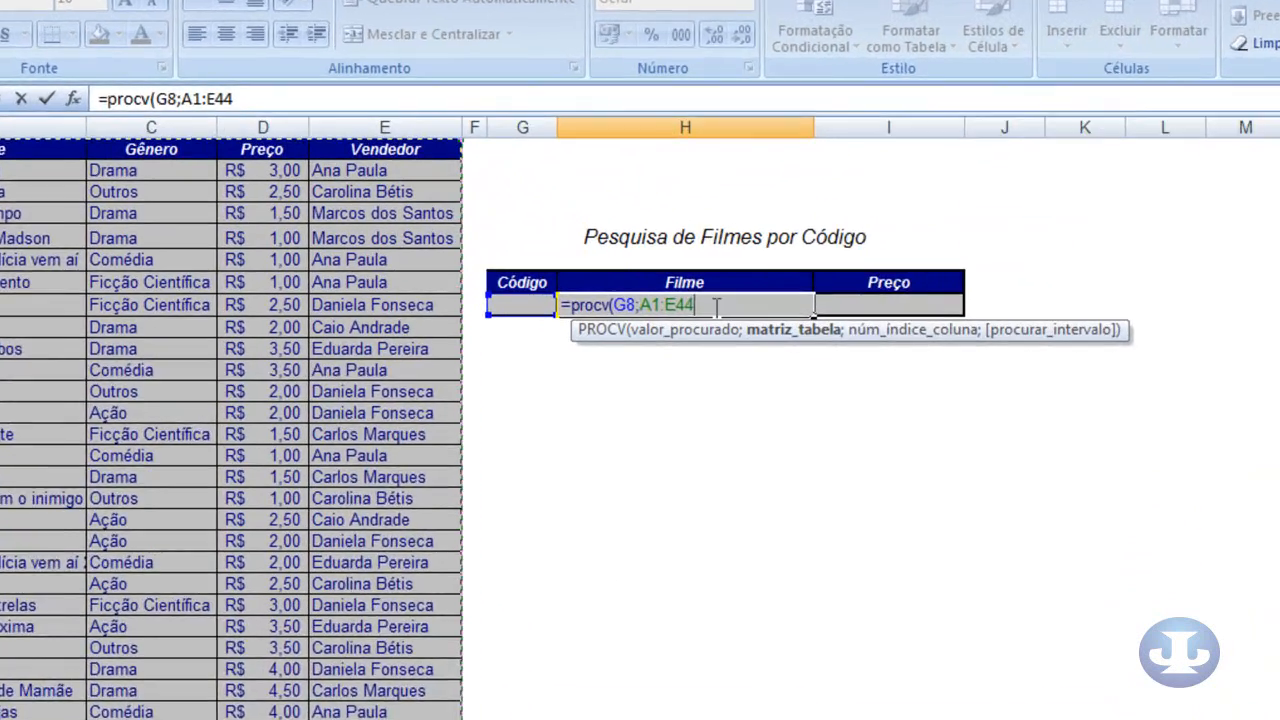
pyautogui.write(';')
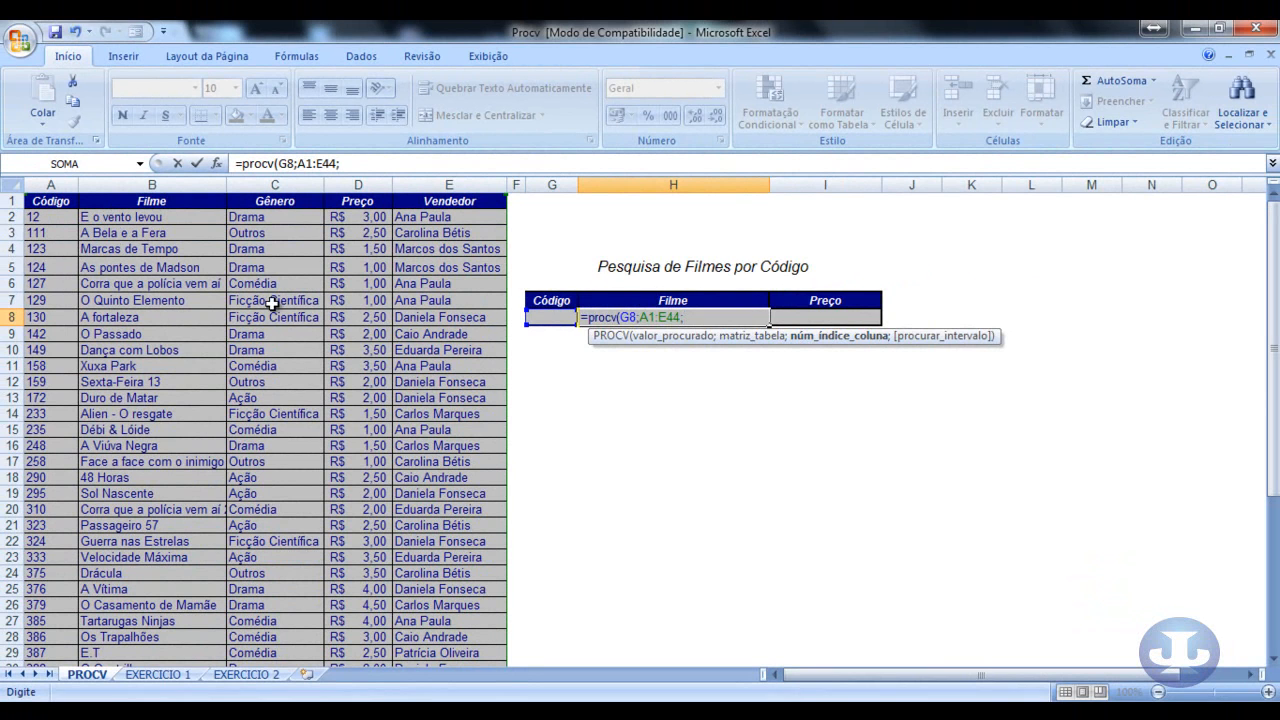
pyautogui.write('2)')
pyautogui.press('Return')
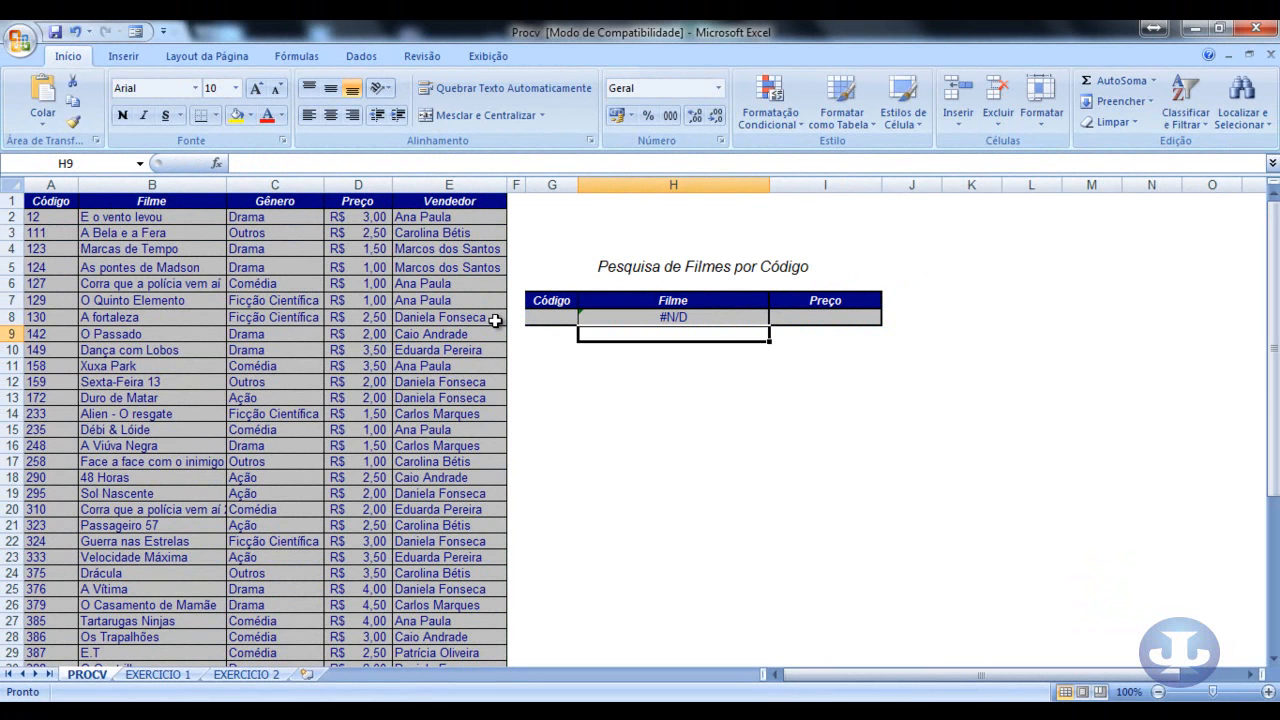
# Step: Make the lookup value and table range absolute in H8's formula, giving =PROCV($G$8;$A$1:$E$44;2)
pyautogui.click(670, 318)
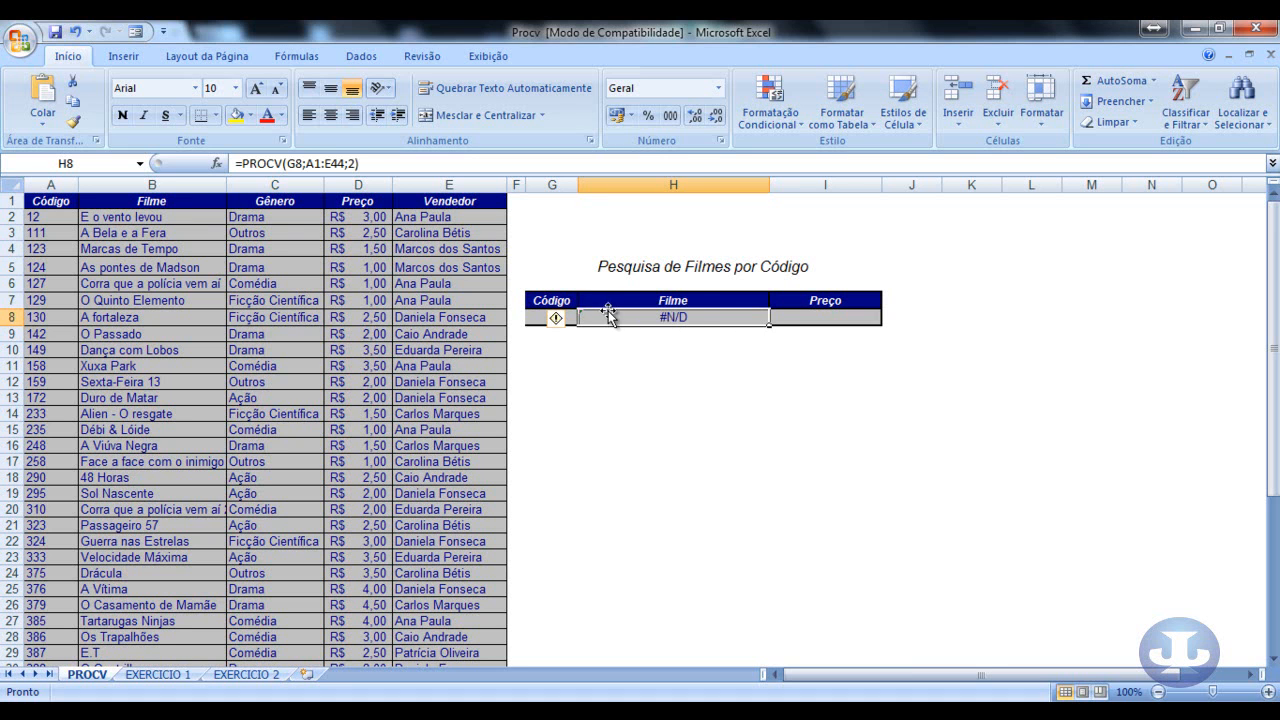
pyautogui.click(538, 317)
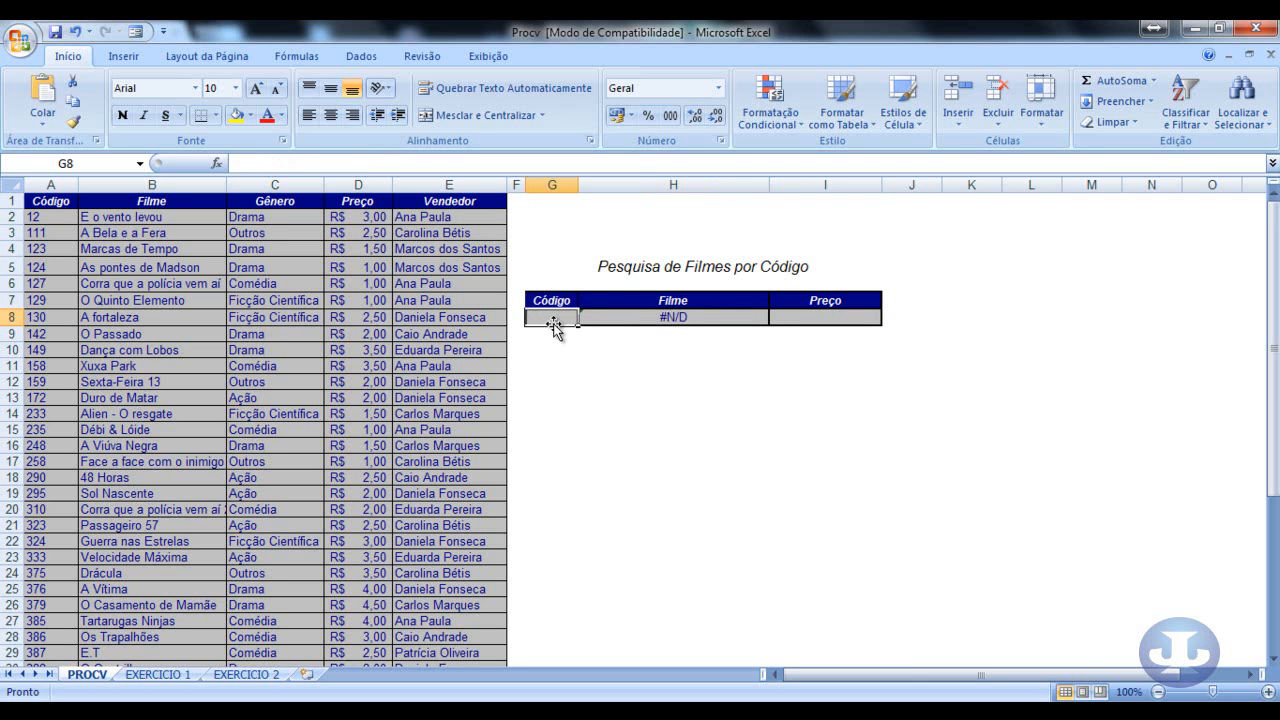
pyautogui.click(640, 320)
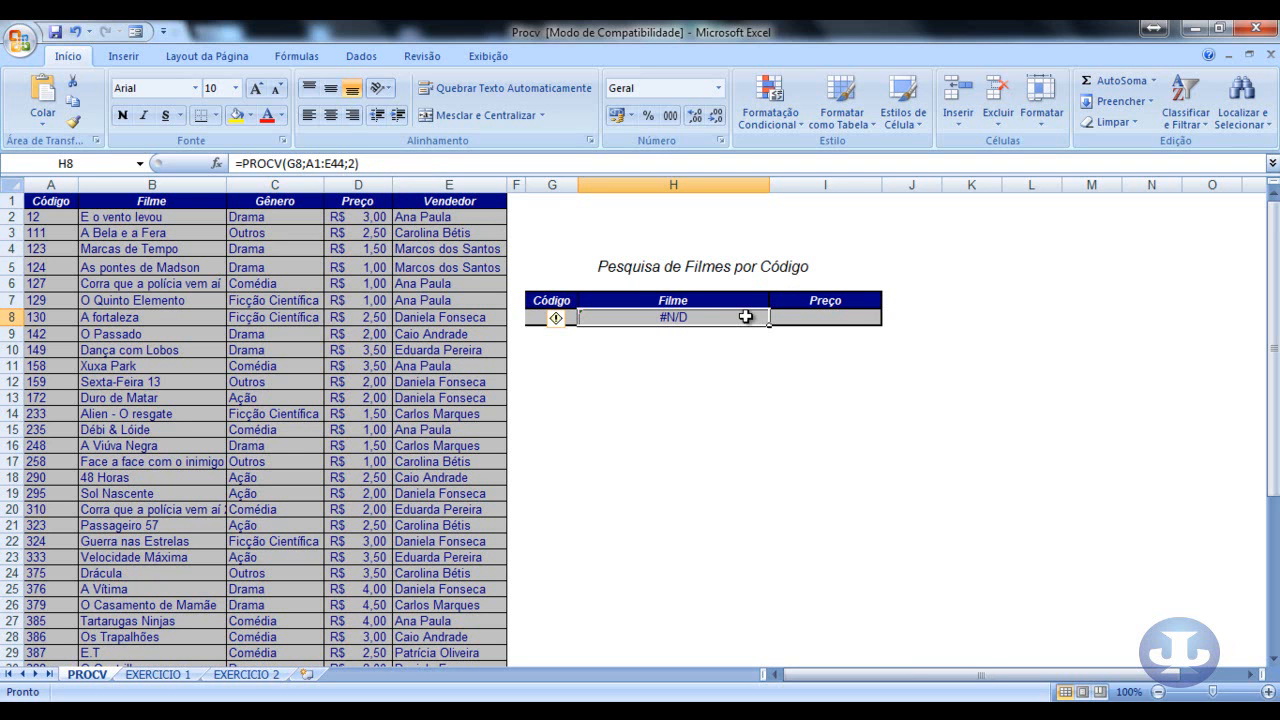
pyautogui.click(296, 163)
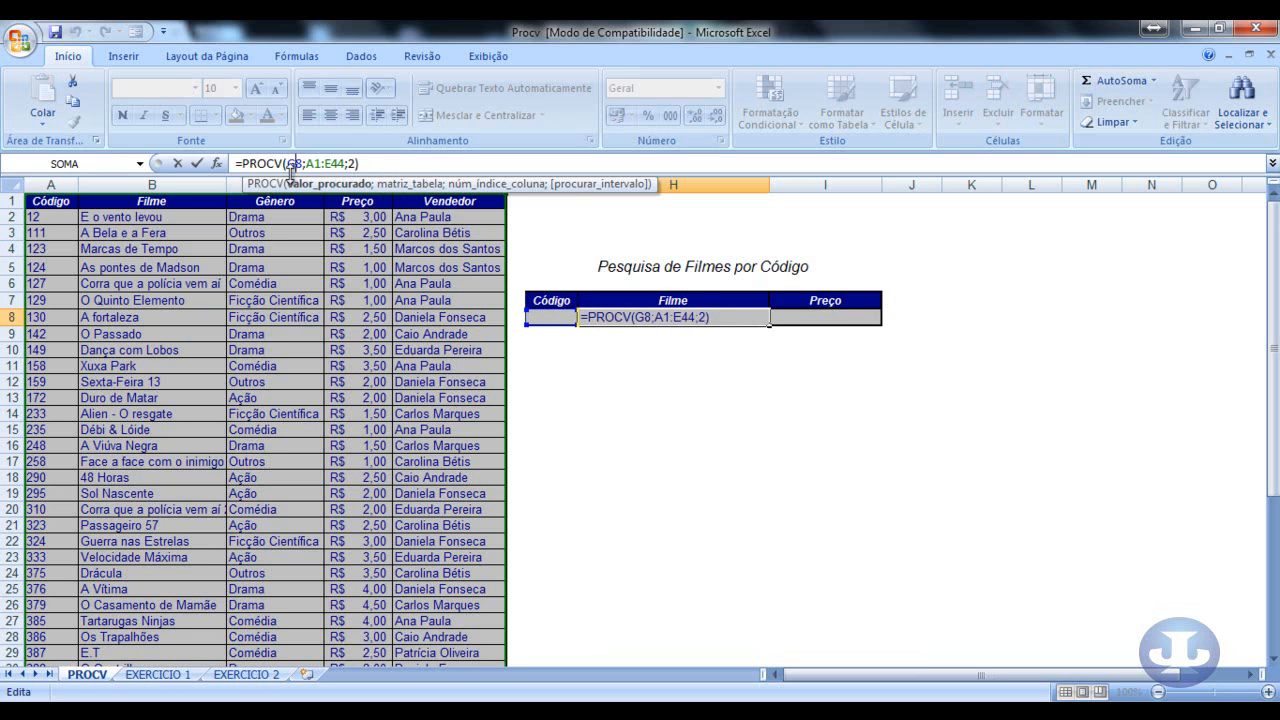
pyautogui.press('F4')
pyautogui.click(324, 163)
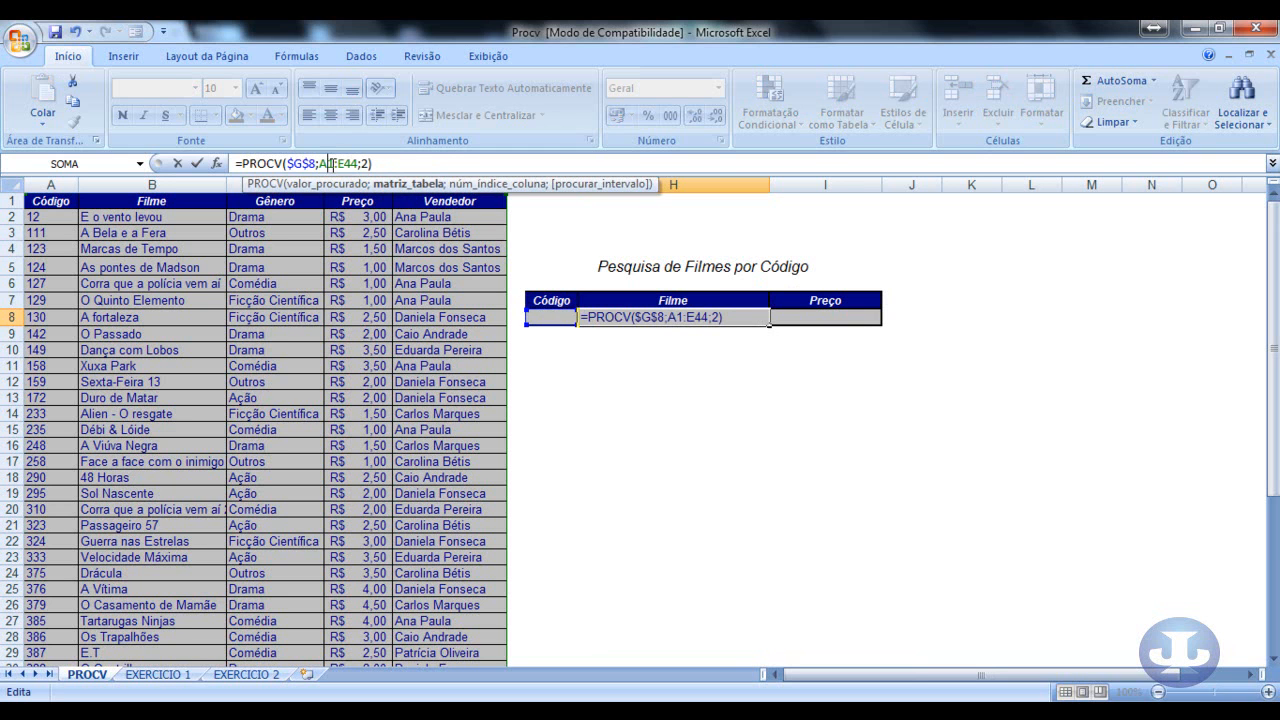
pyautogui.press('F4')
pyautogui.click(362, 165)
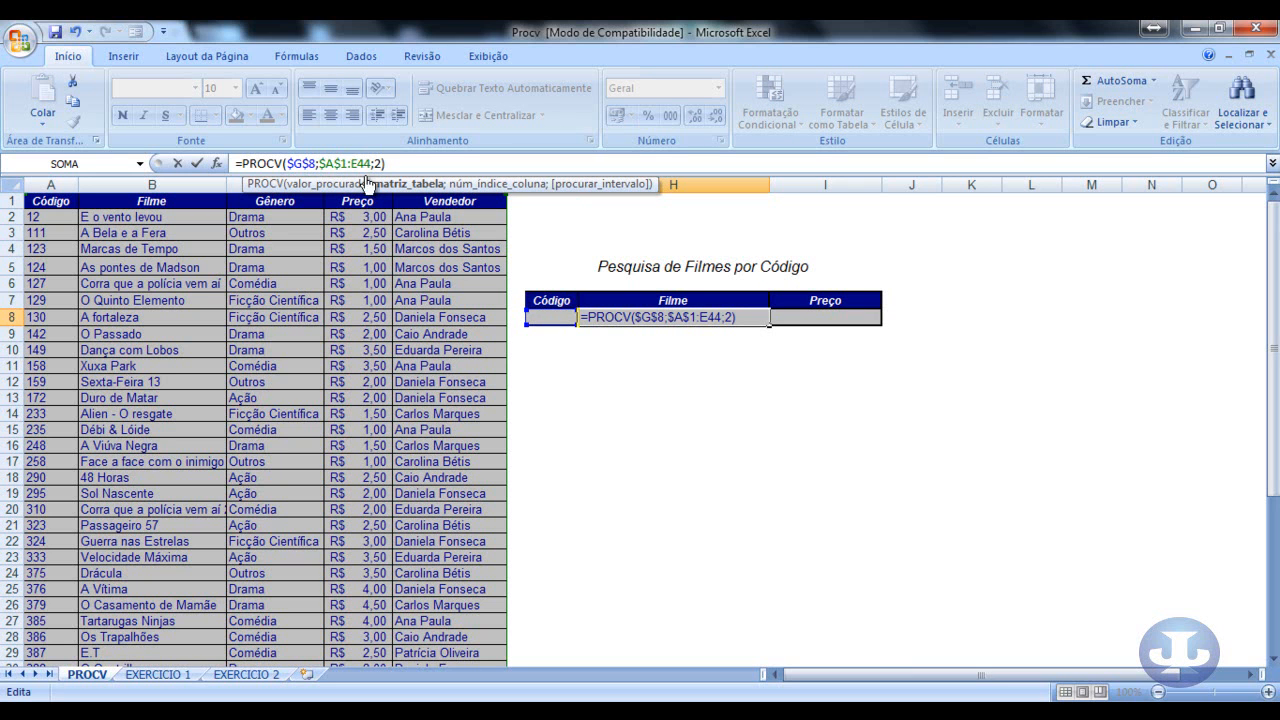
pyautogui.press('F4')
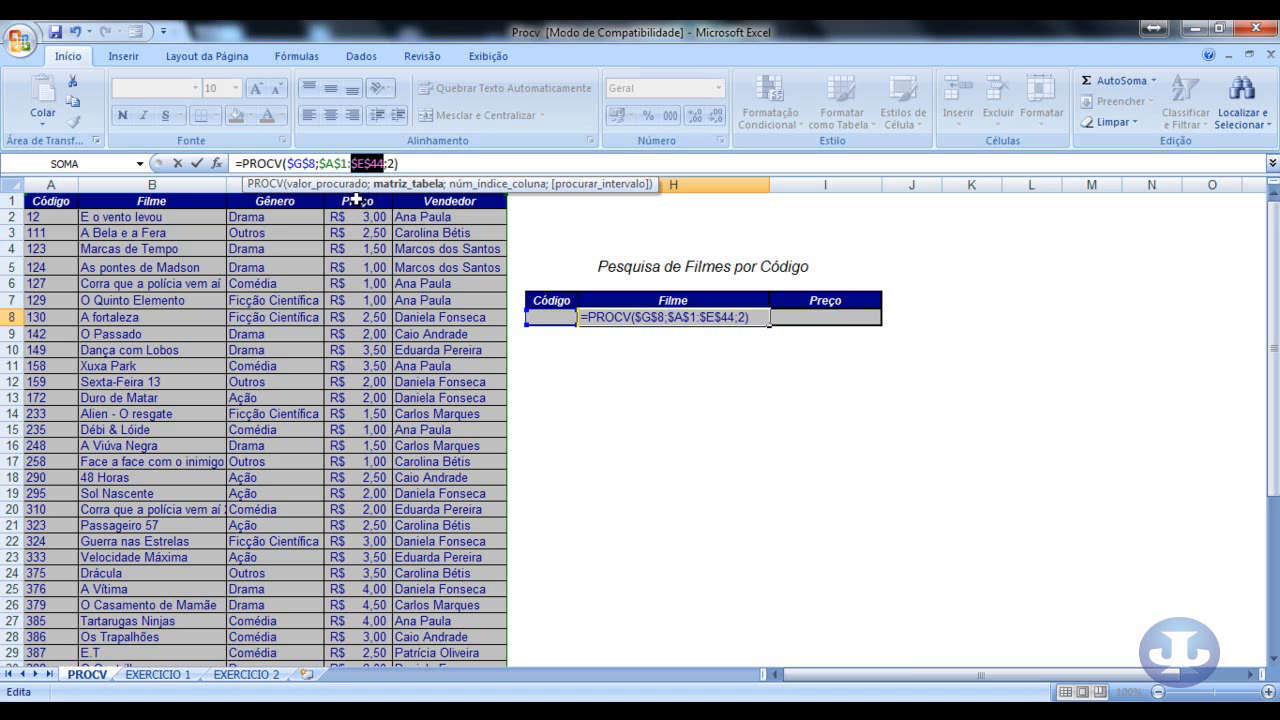
pyautogui.click(391, 163)
pyautogui.press('Return')
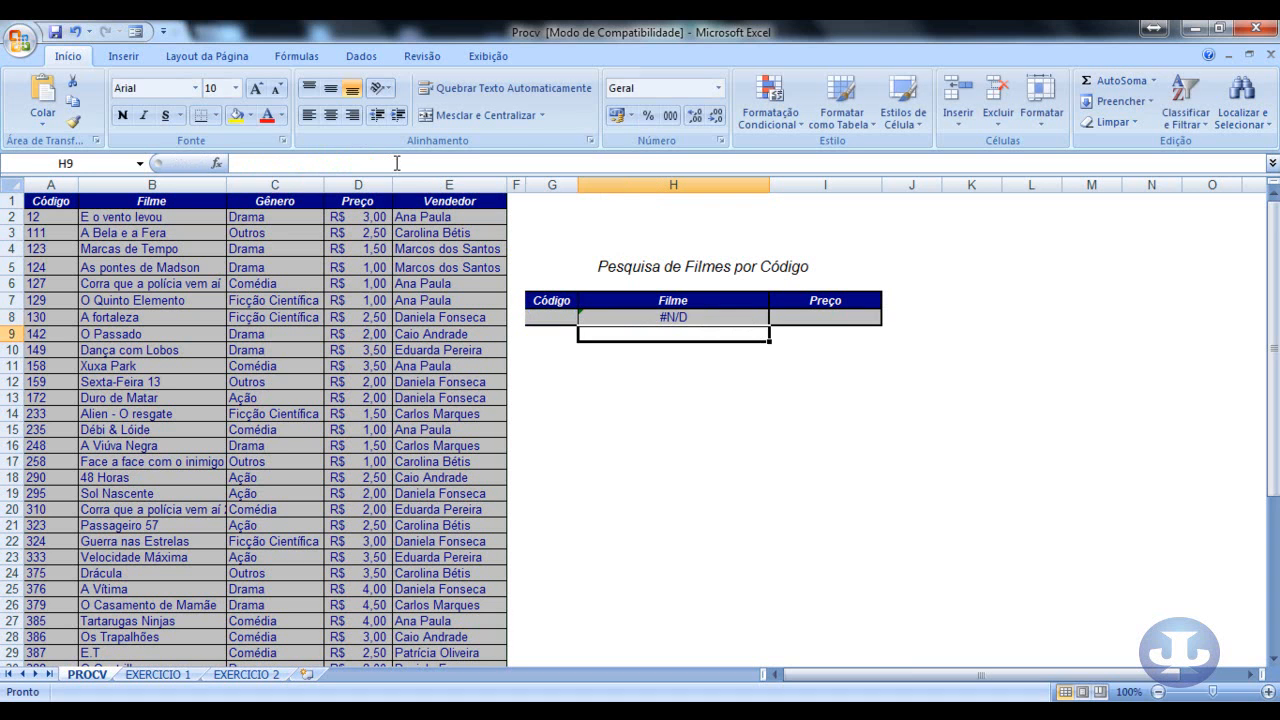
# Step: Copy the Filme lookup formula from H8 into the Preço cell I8 and set its column index to 4
pyautogui.click(700, 318)
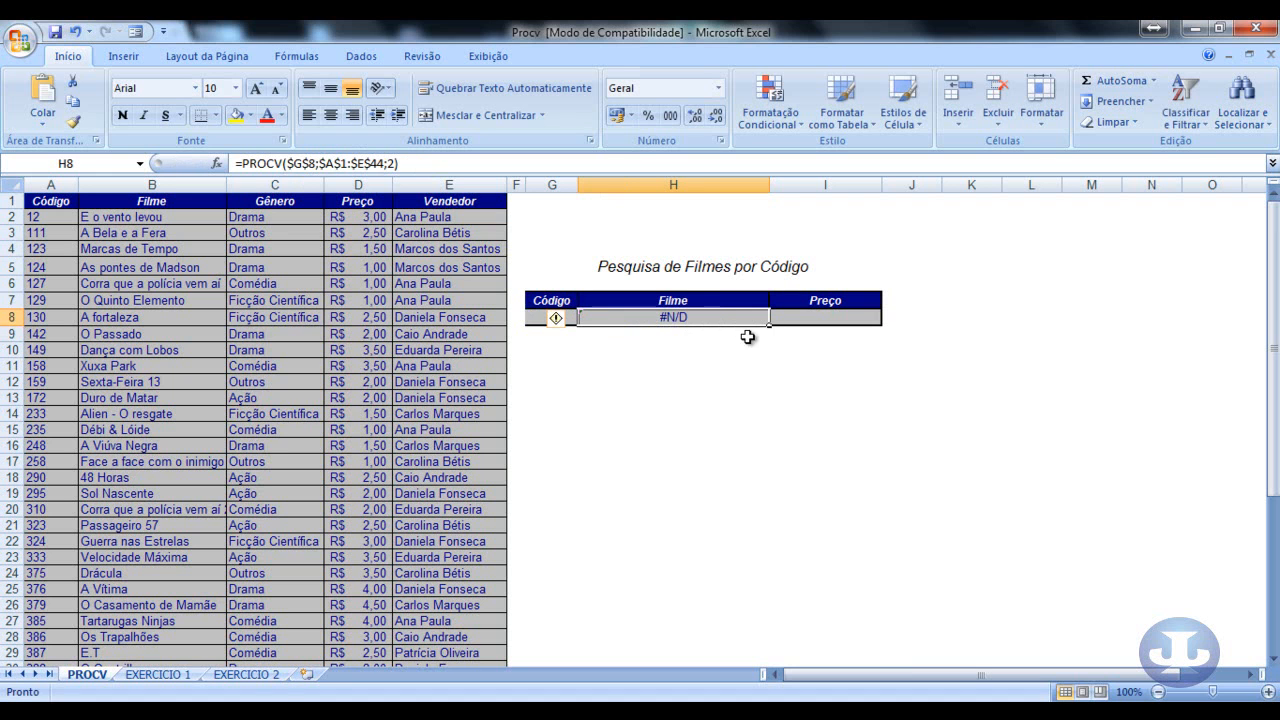
pyautogui.moveTo(795, 325); pyautogui.dragTo(848, 325)
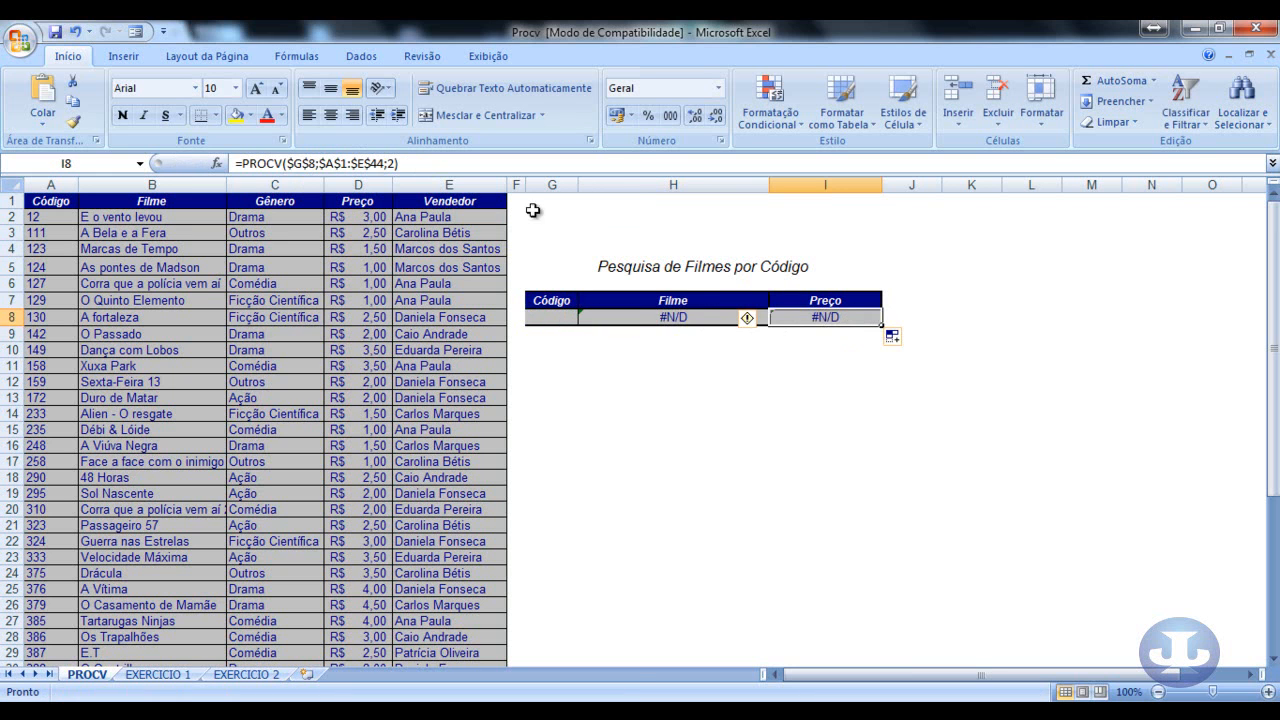
pyautogui.click(390, 164)
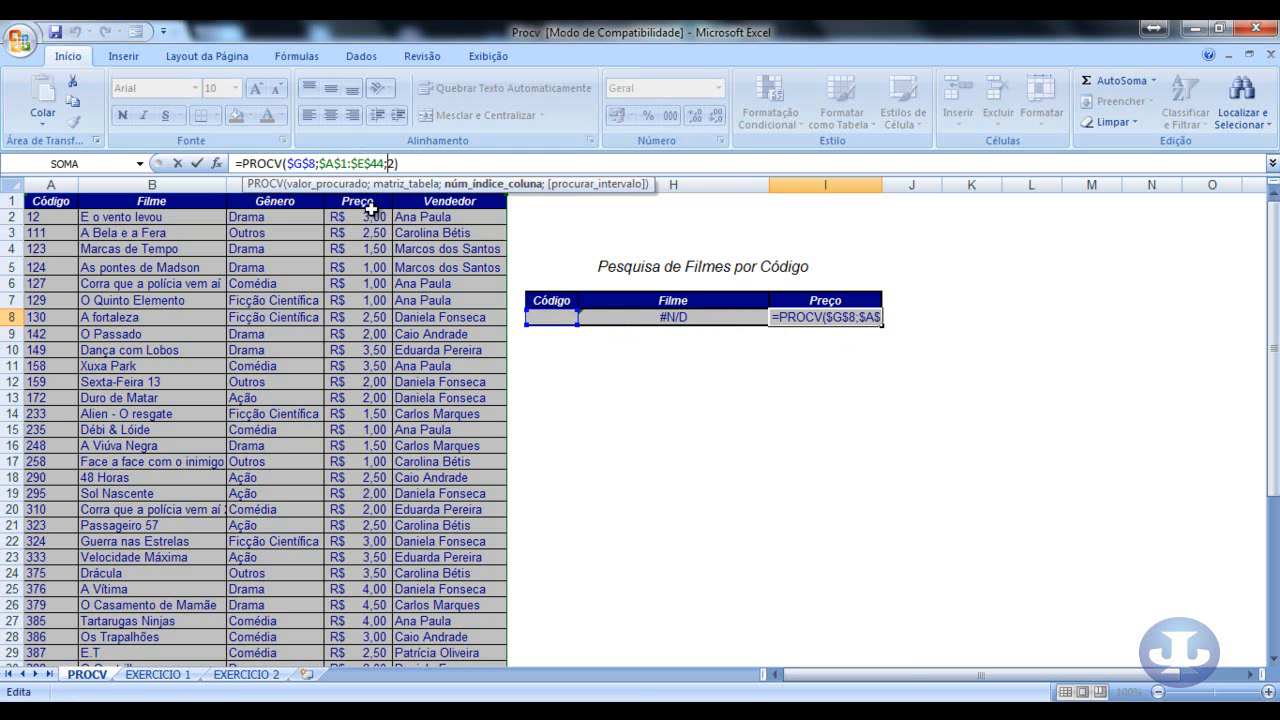
pyautogui.press('Delete')
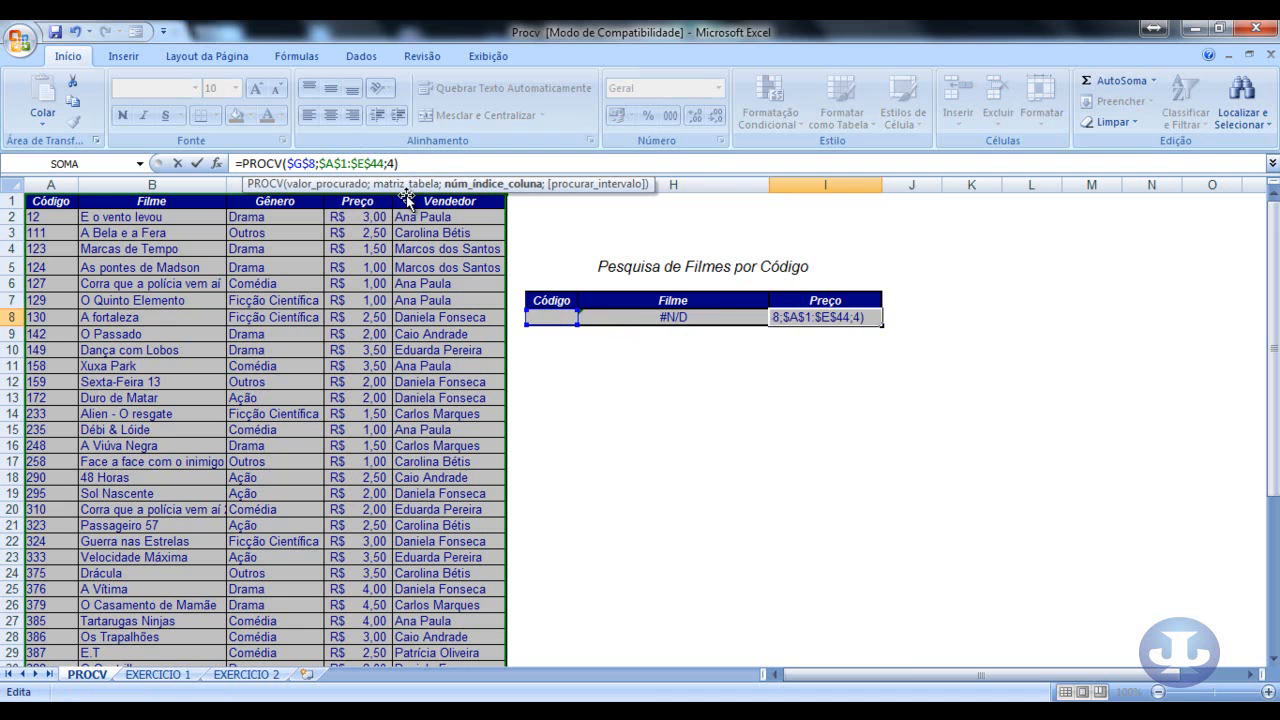
pyautogui.press('Return')
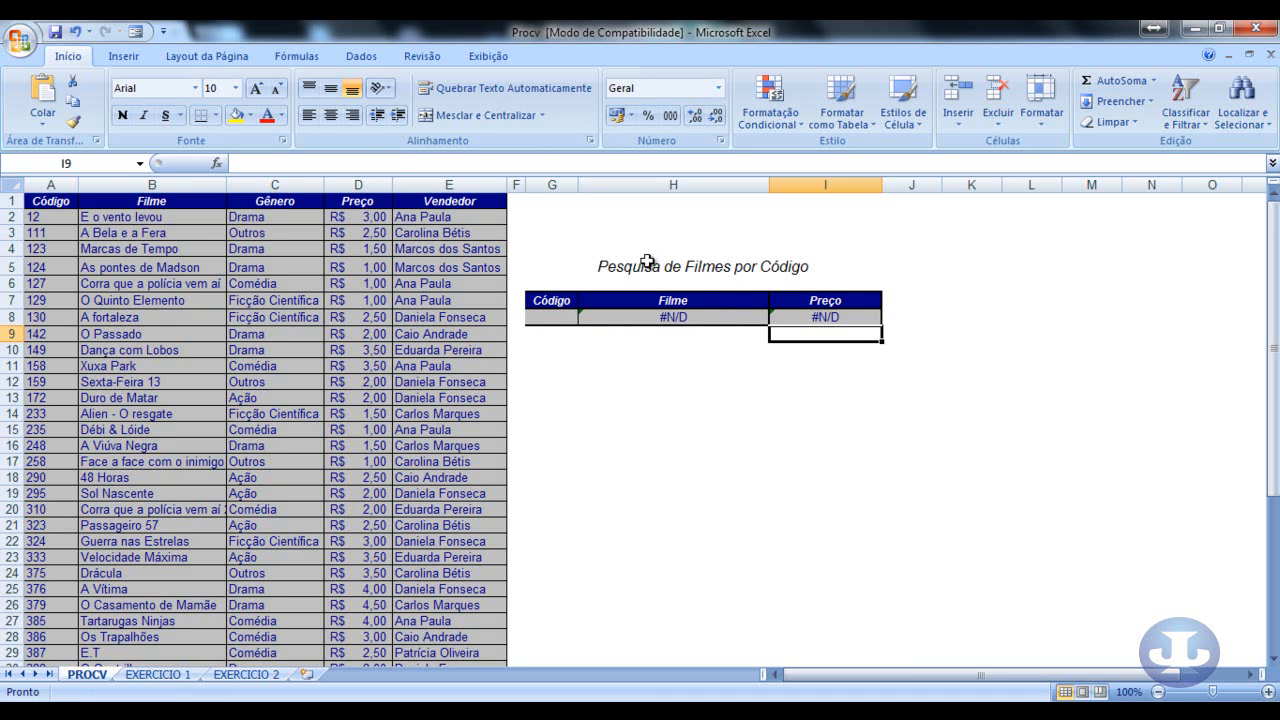
pyautogui.click(837, 318)
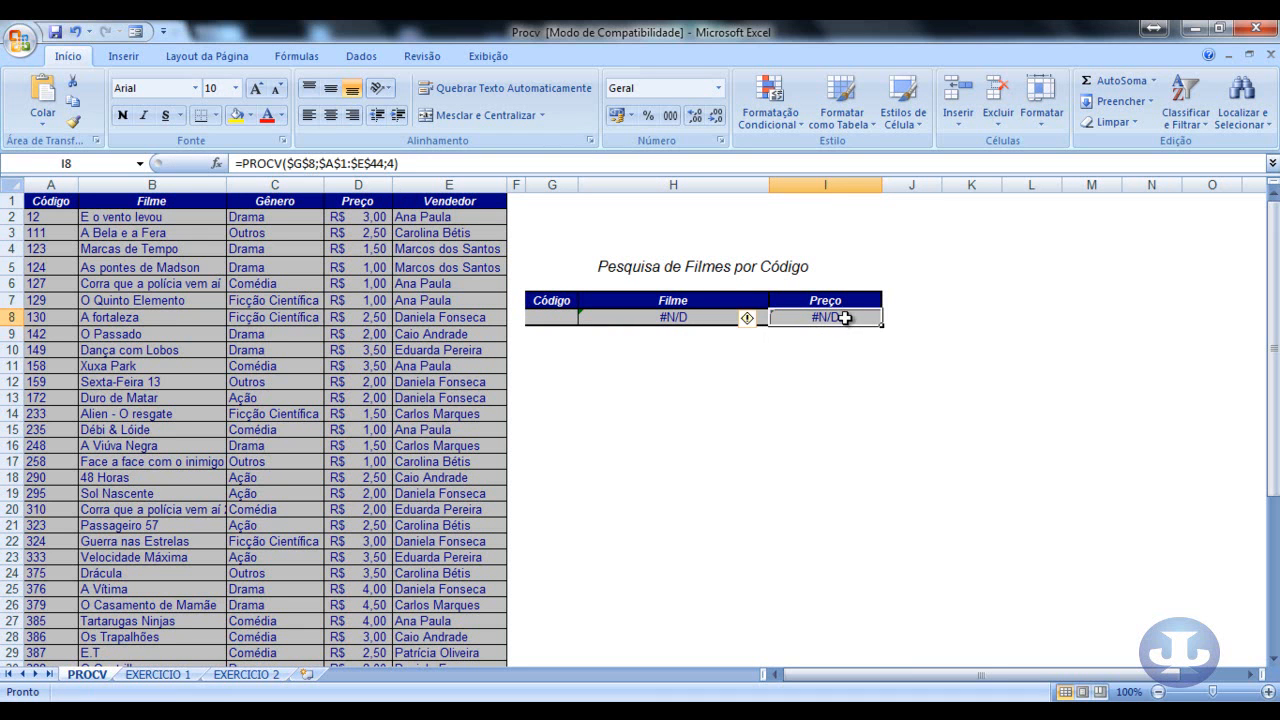
# Step: Enter 324, the code of Guerra nas Estrelas in the movie table, in the Código search cell G8
pyautogui.click(542, 316)
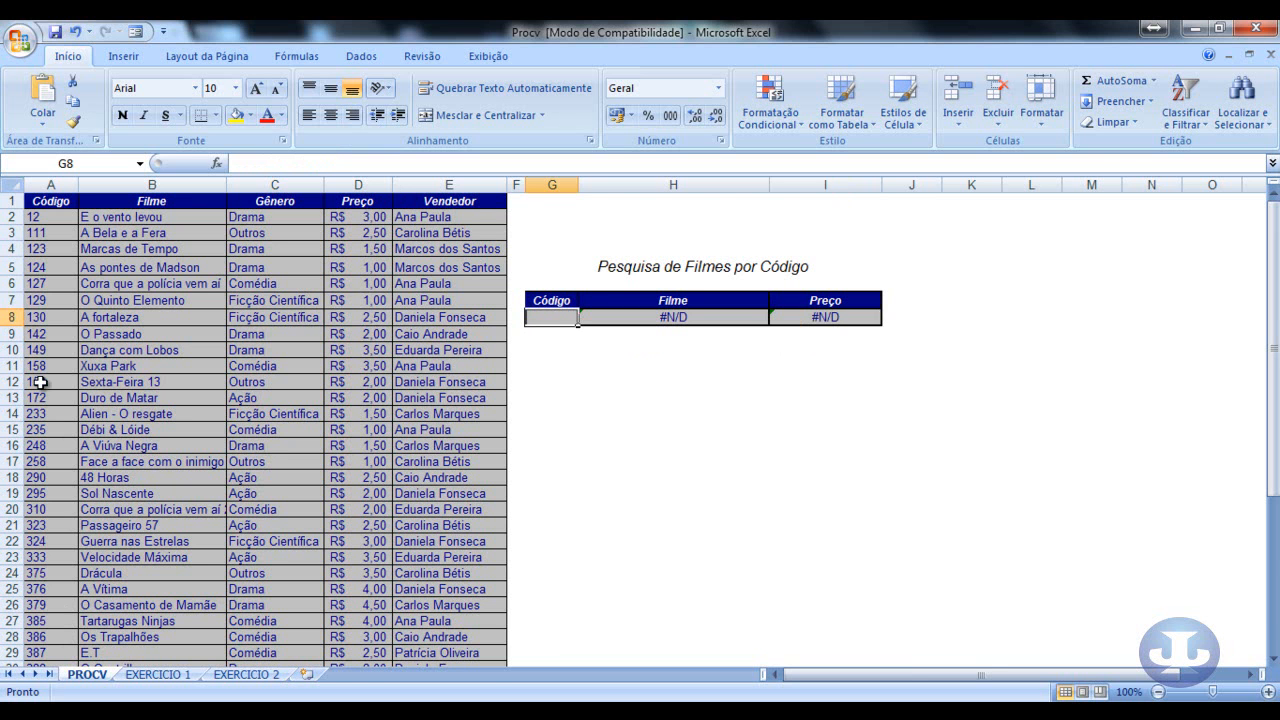
pyautogui.scroll(-4, 63, 429)
pyautogui.scroll(4, 71, 563)
pyautogui.click(64, 541)
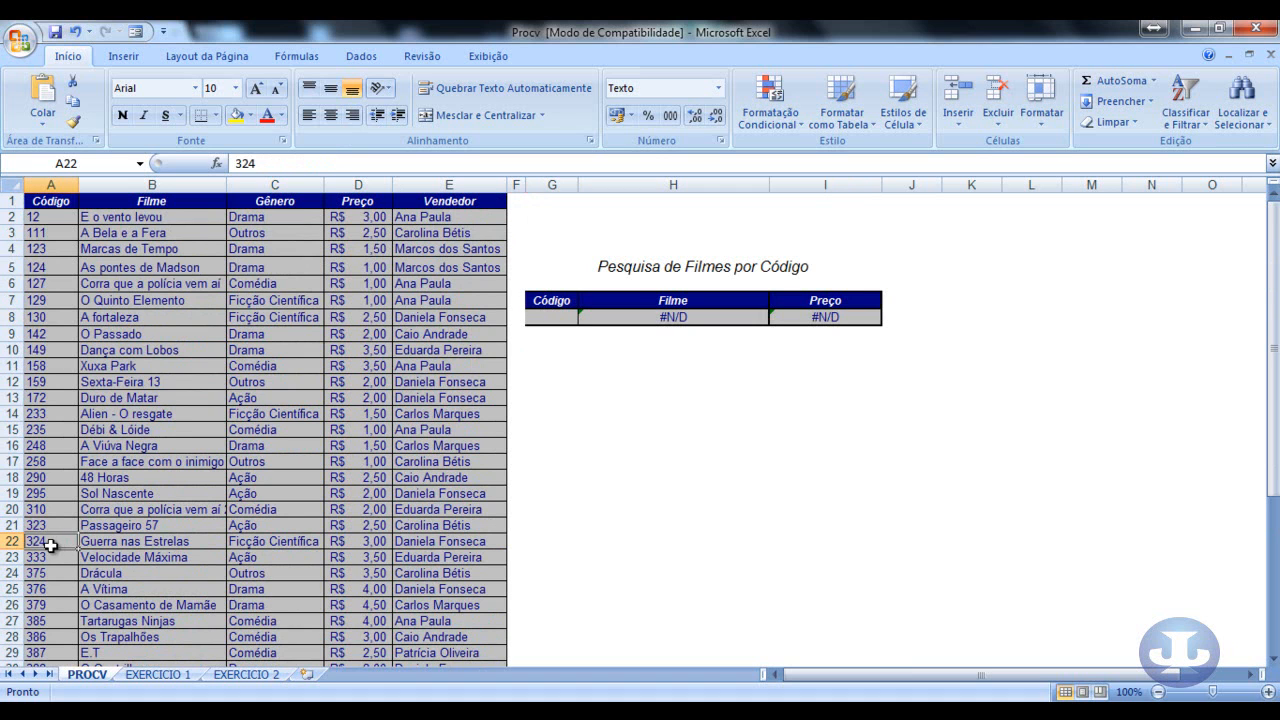
pyautogui.click(112, 546)
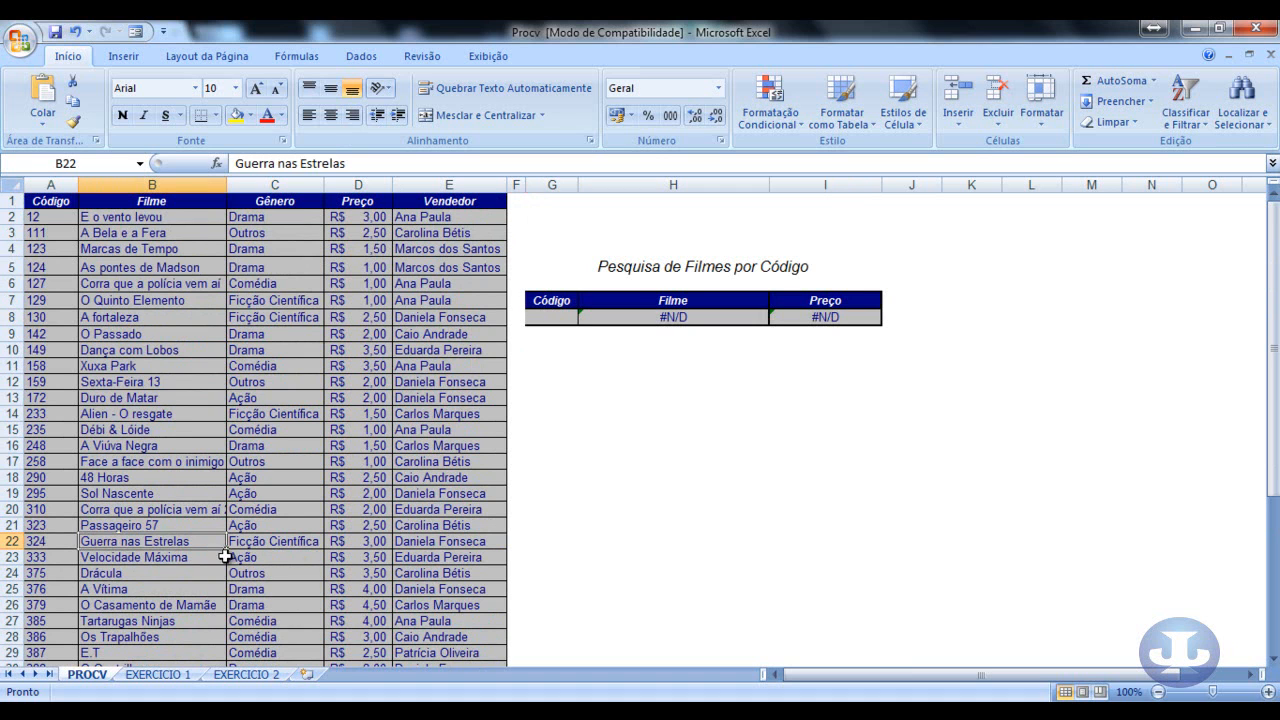
pyautogui.click(364, 545)
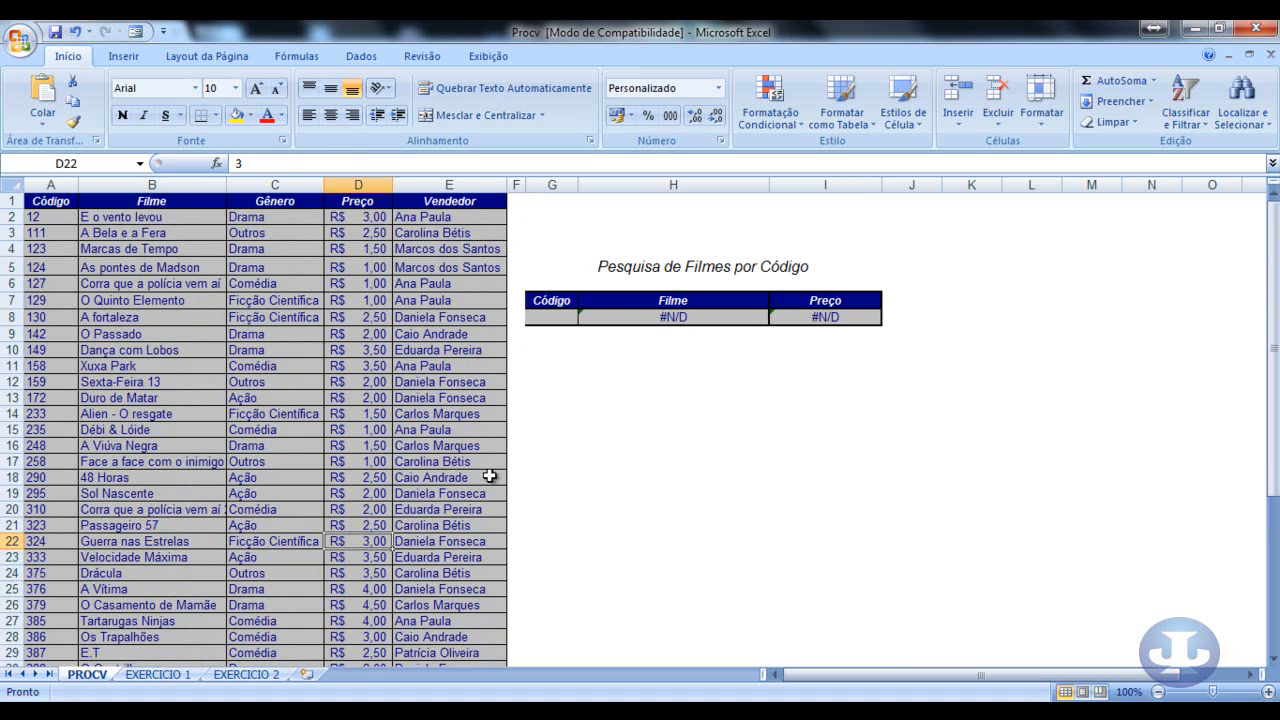
pyautogui.click(554, 320)
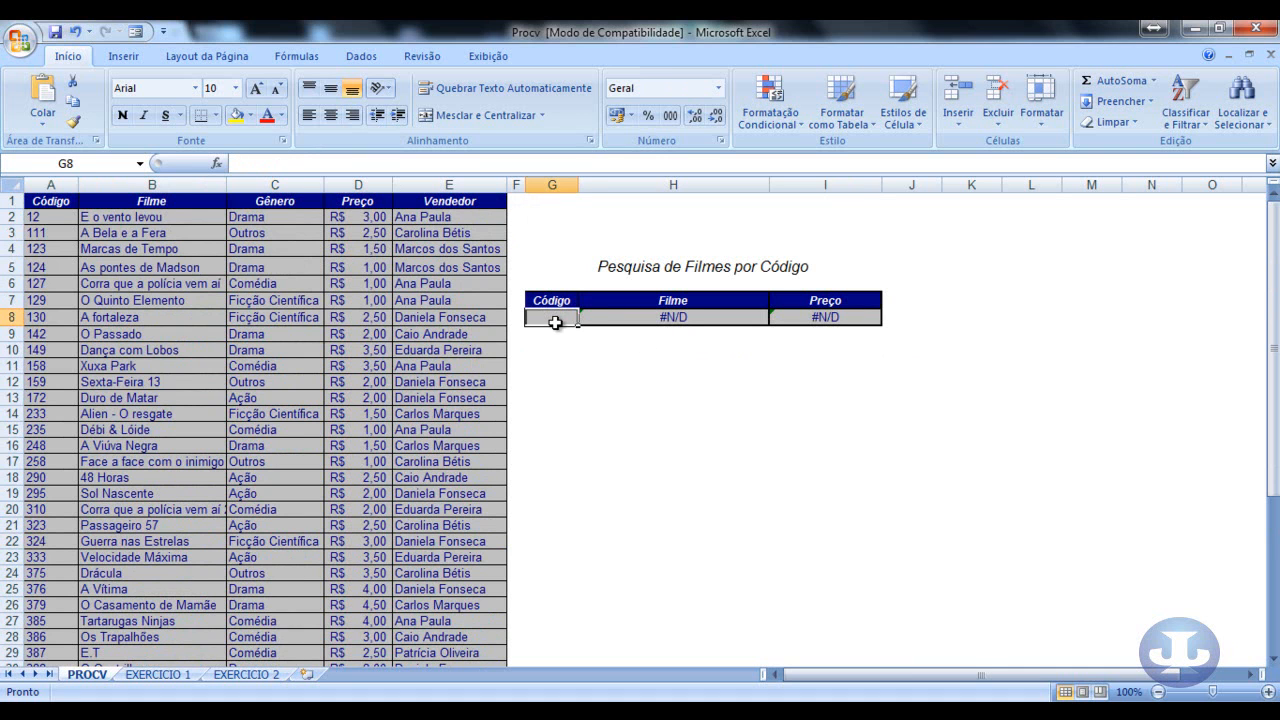
pyautogui.write('324')
pyautogui.press('Return')
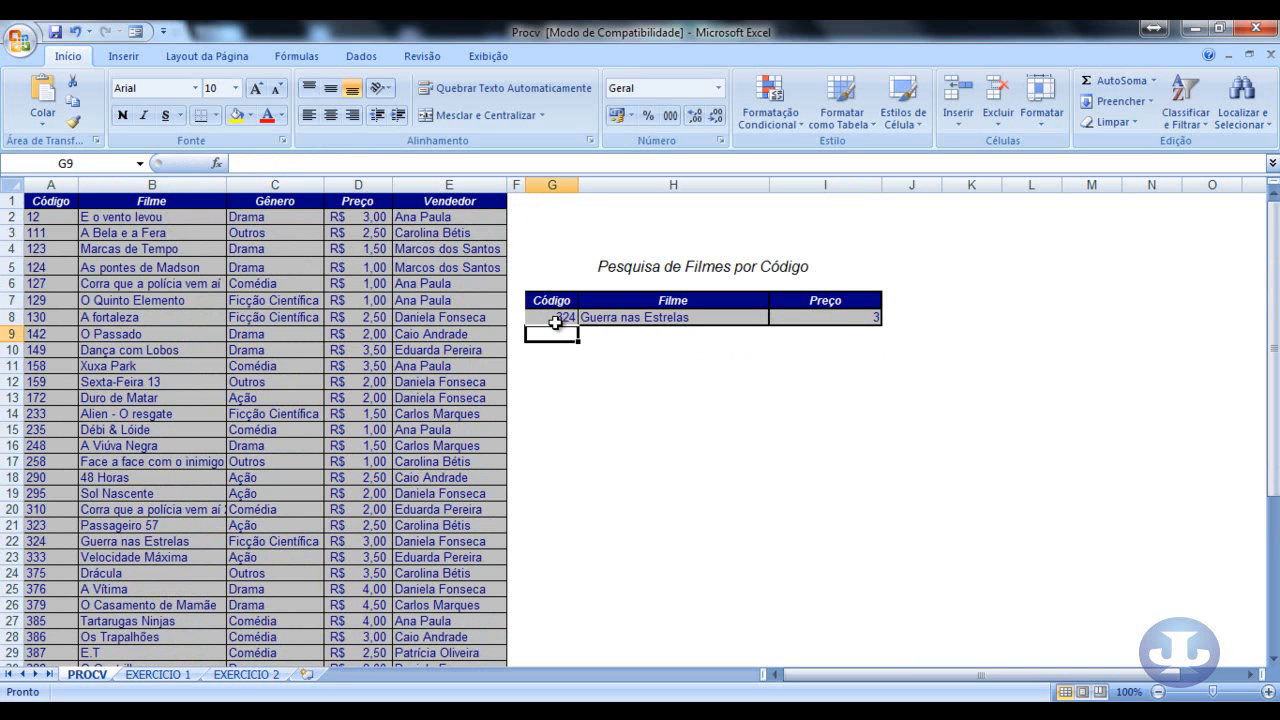
# Step: Check the Filme lookup result and format the Preço result cell I8 as currency (Moeda)
pyautogui.click(657, 318)
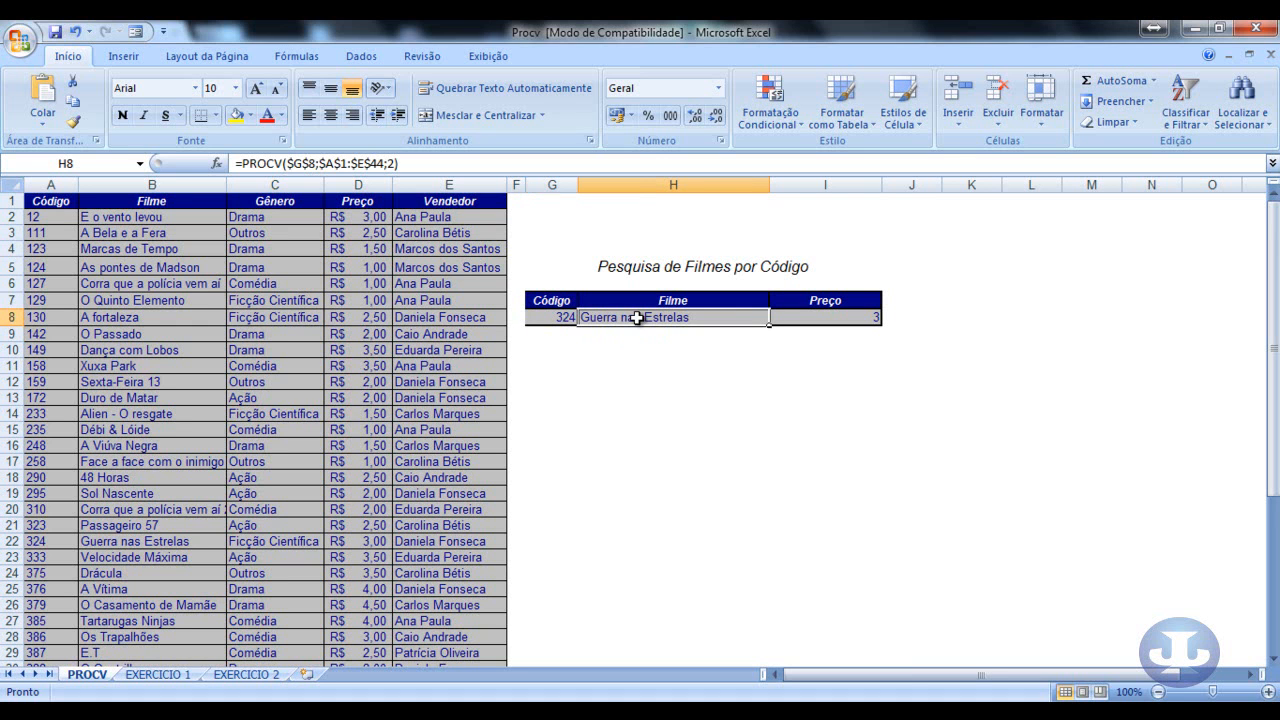
pyautogui.click(824, 316)
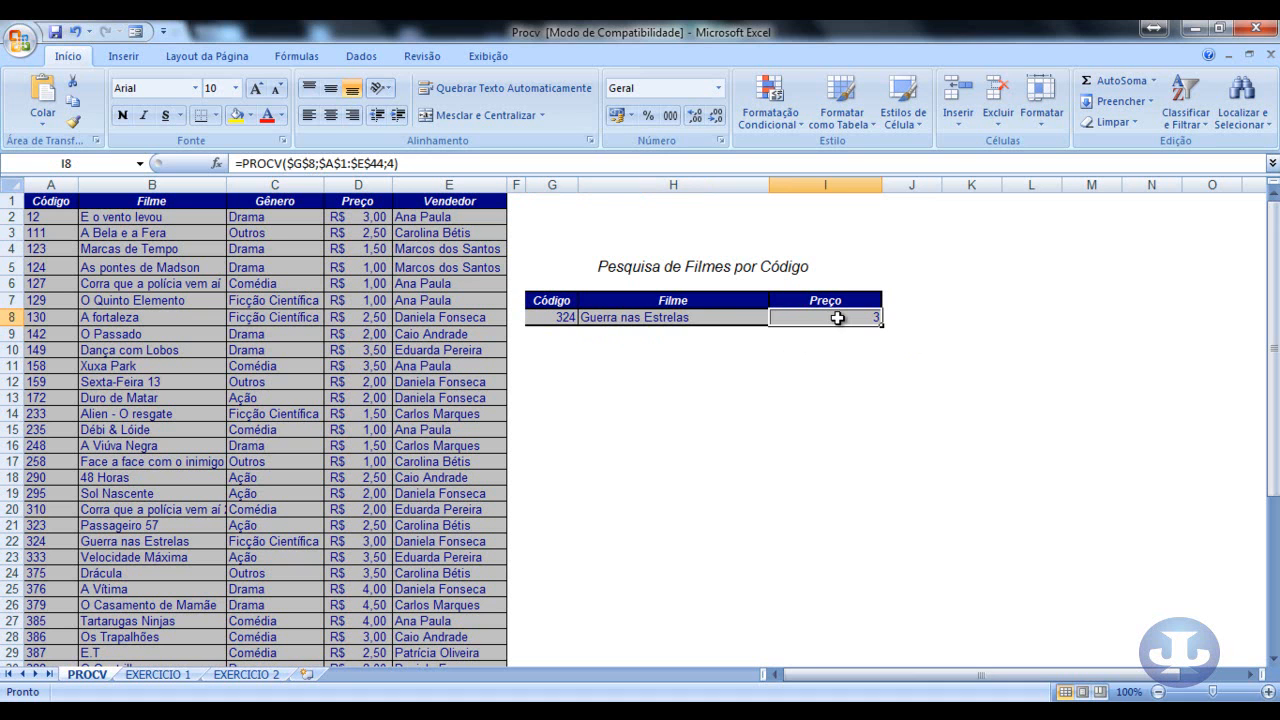
pyautogui.click(719, 90)
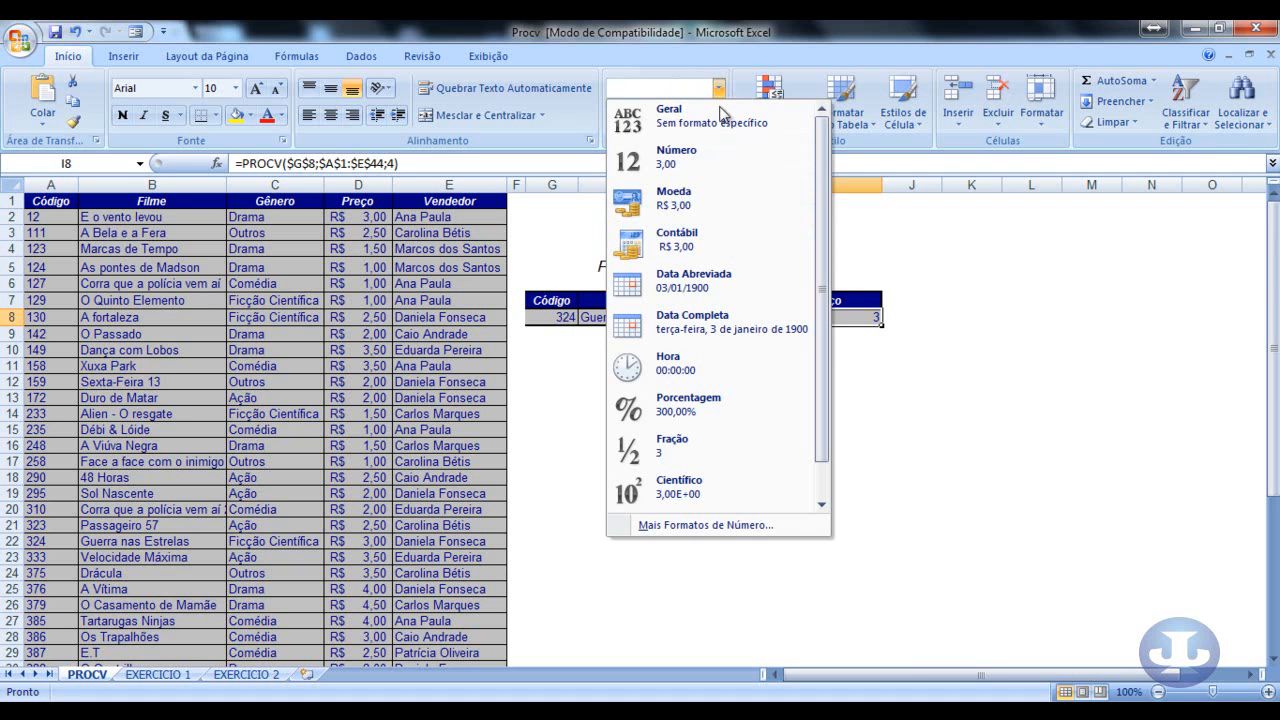
pyautogui.click(710, 194)
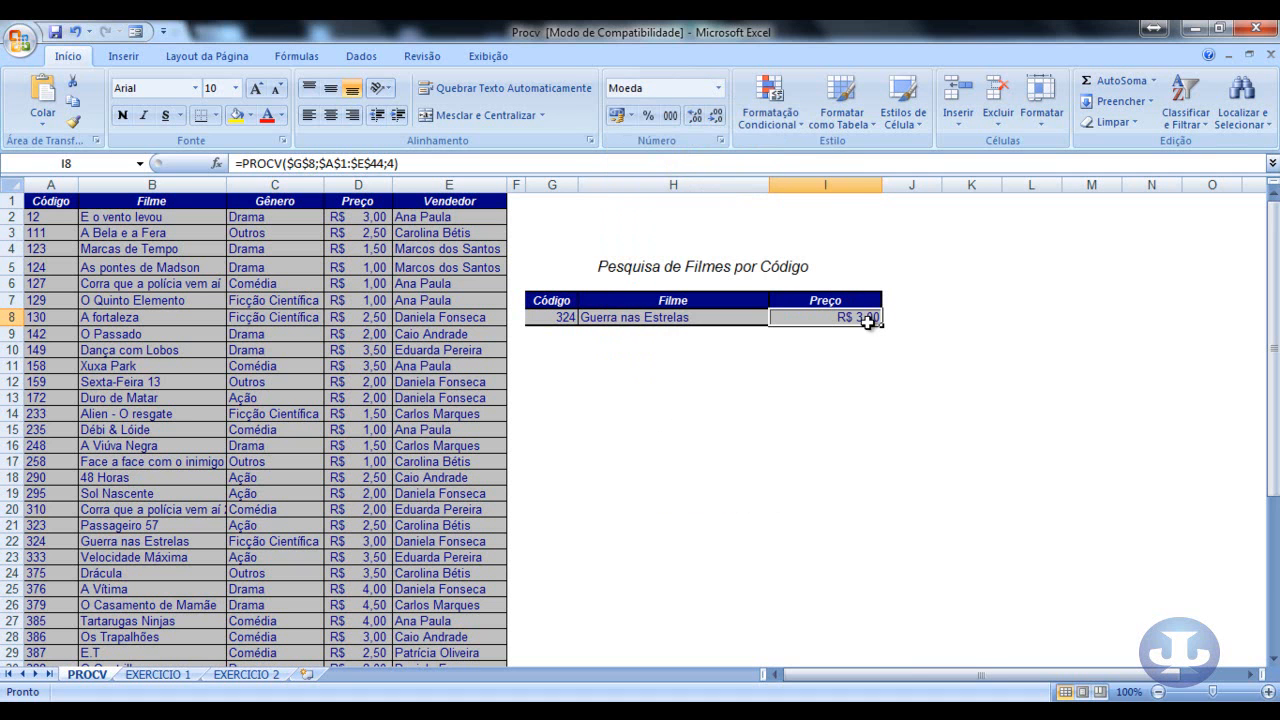
pyautogui.click(829, 381)
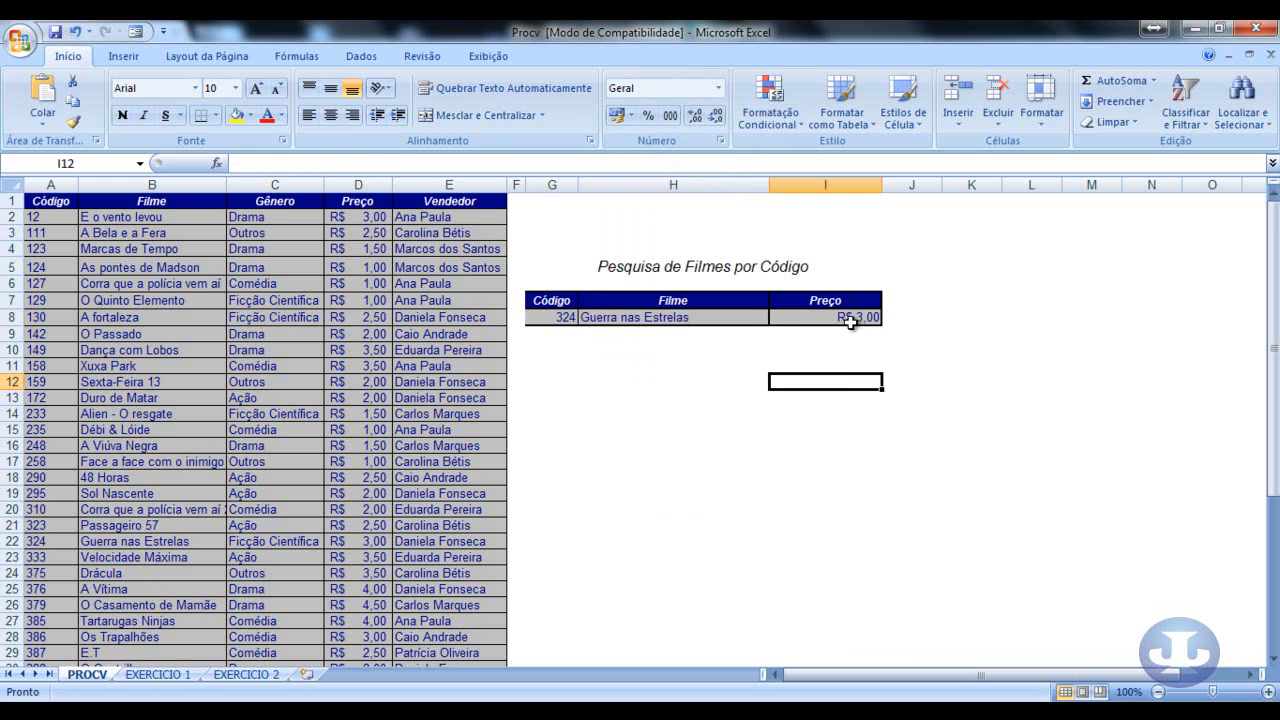
pyautogui.click(850, 320)
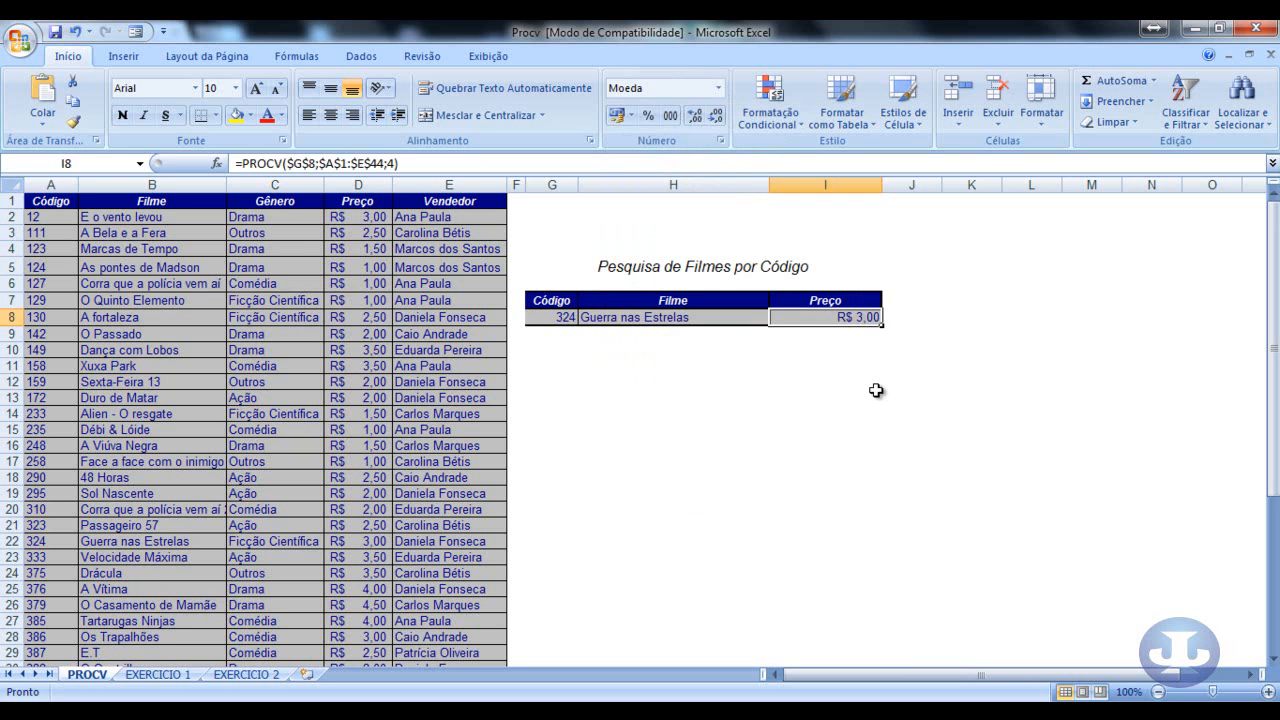
# Step: Undo the Moeda format on the Preço result cell I8 and apply the accounting number format in R$ instead
pyautogui.hotkey('ctrl', 'z')
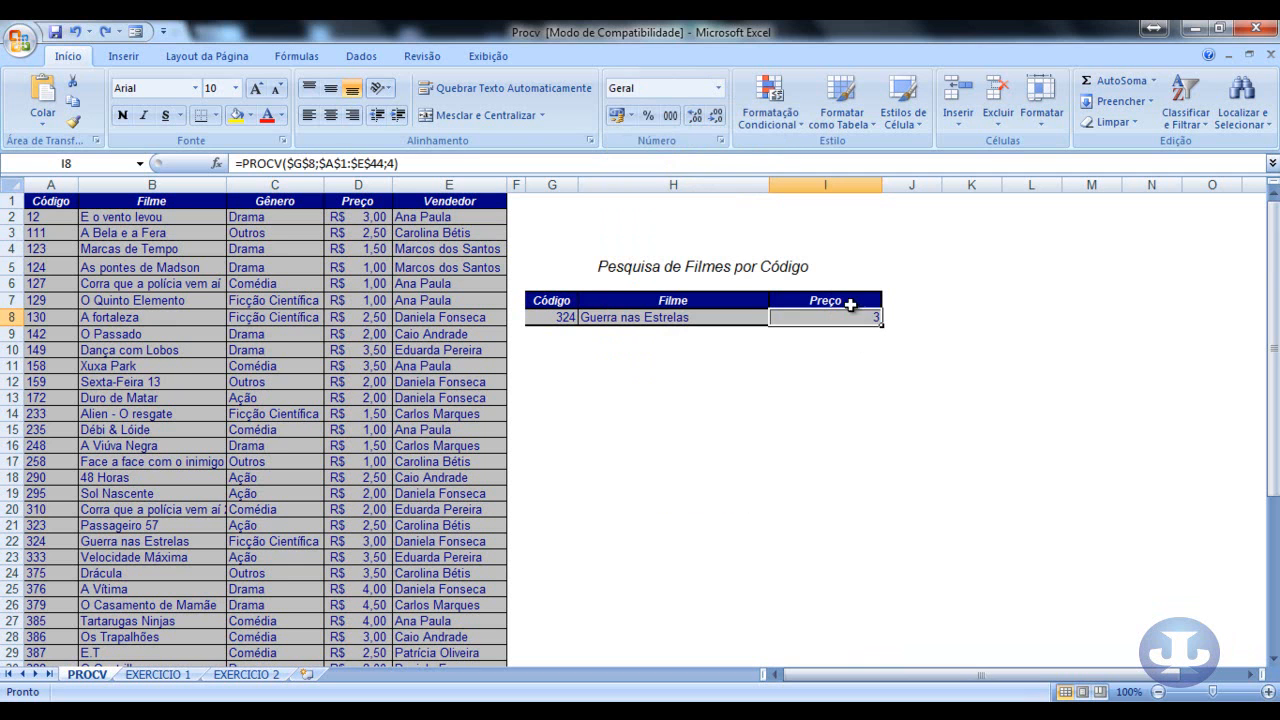
pyautogui.click(836, 366)
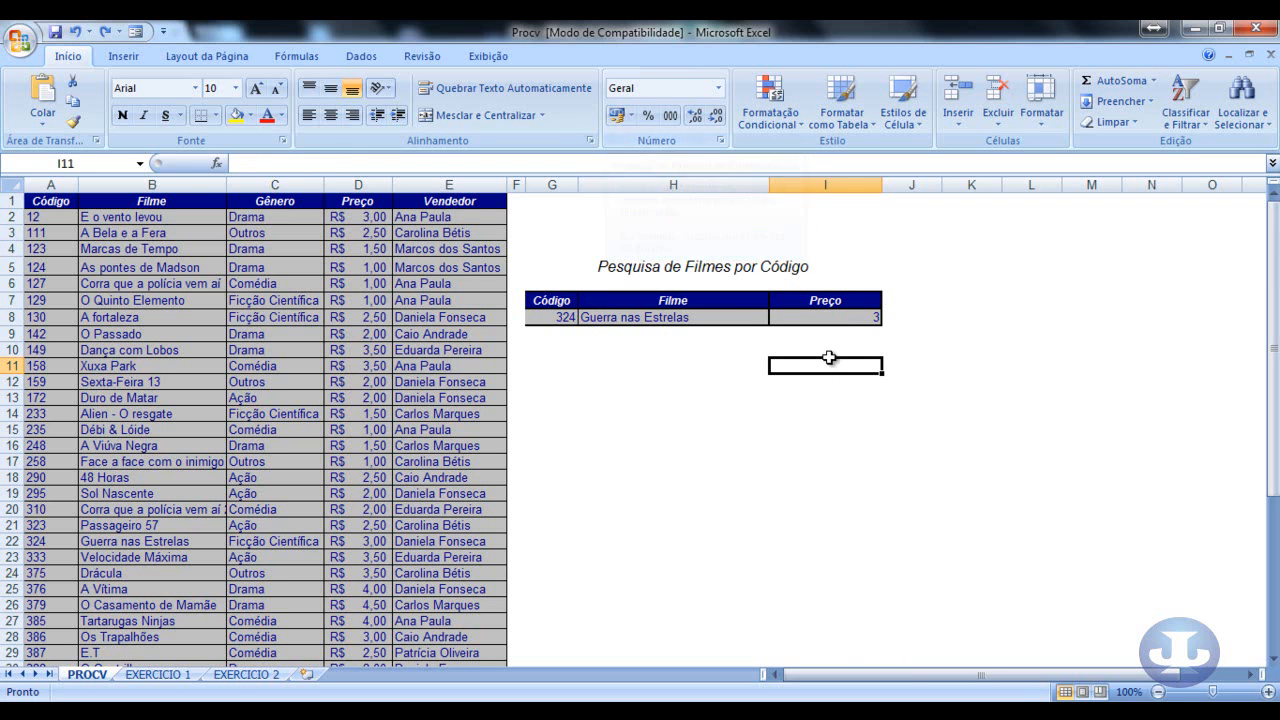
pyautogui.click(846, 316)
pyautogui.click(617, 115)
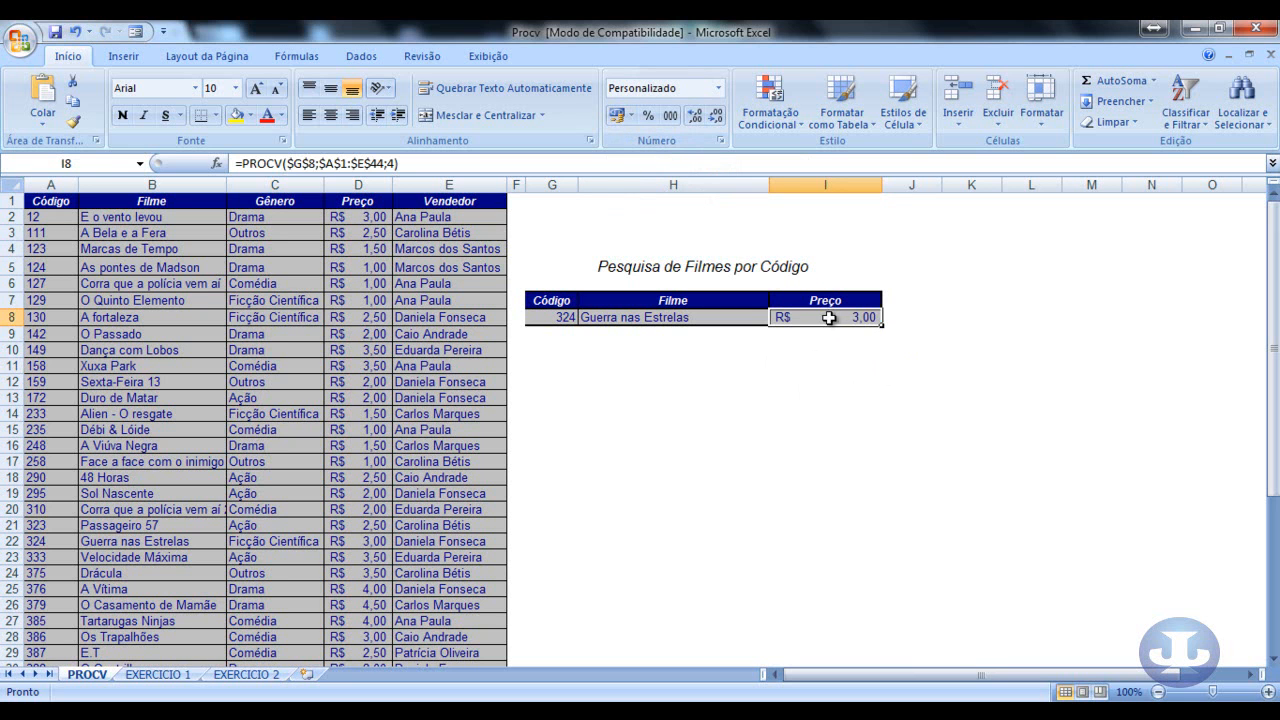
pyautogui.click(794, 383)
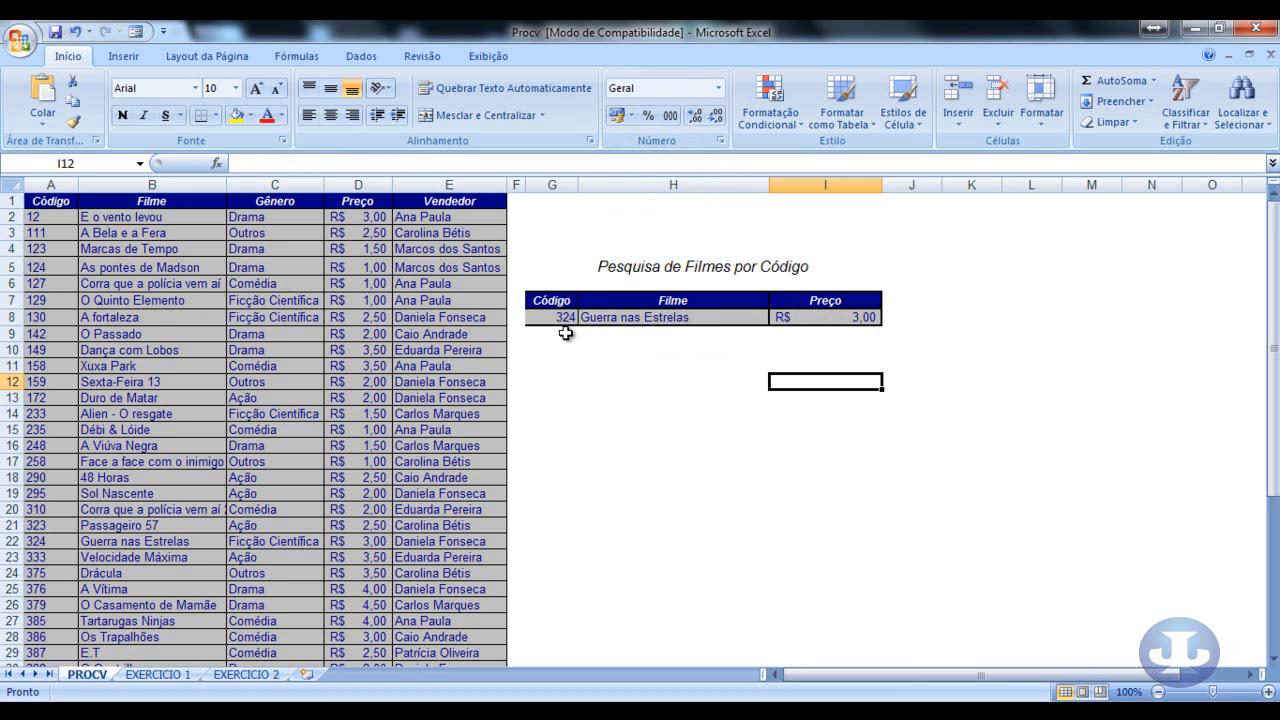
pyautogui.moveTo(55, 218); pyautogui.dragTo(50, 400)
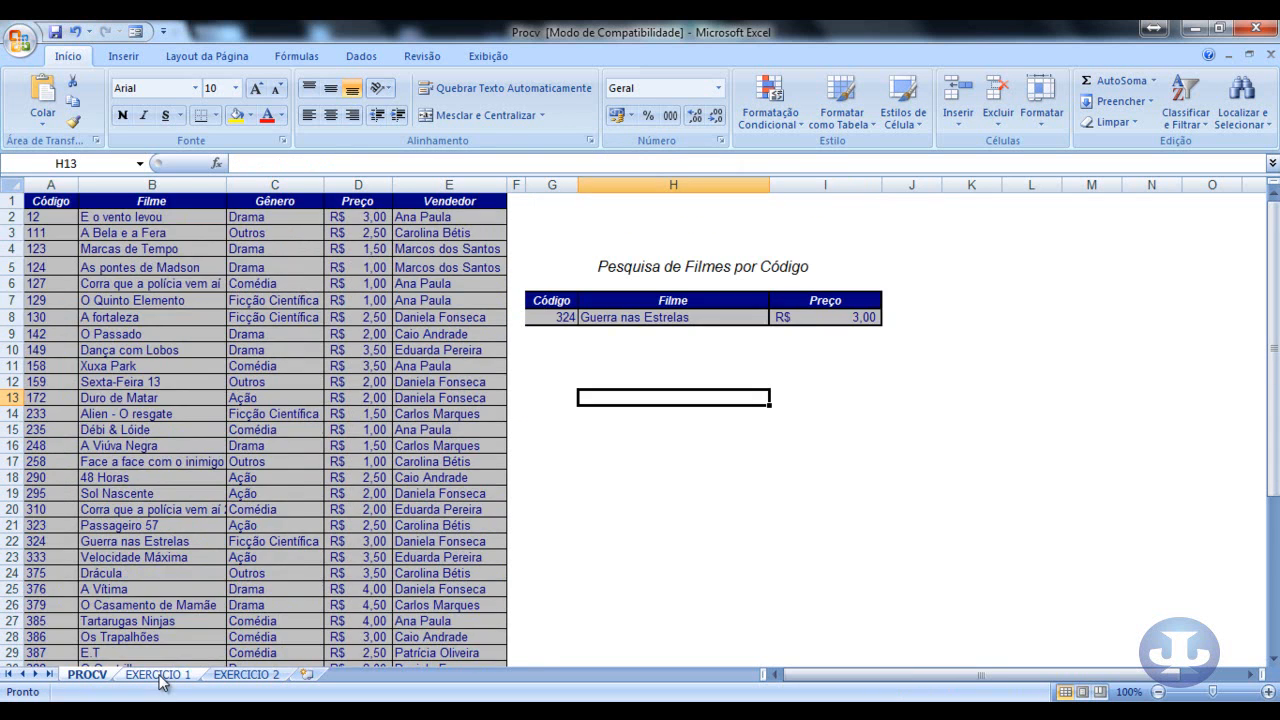
# Step: On the EXERCICIO 1 sheet, begin a PROCV formula in the Preço cell J7 with the Título cell I7 as lookup value
pyautogui.click(158, 676)
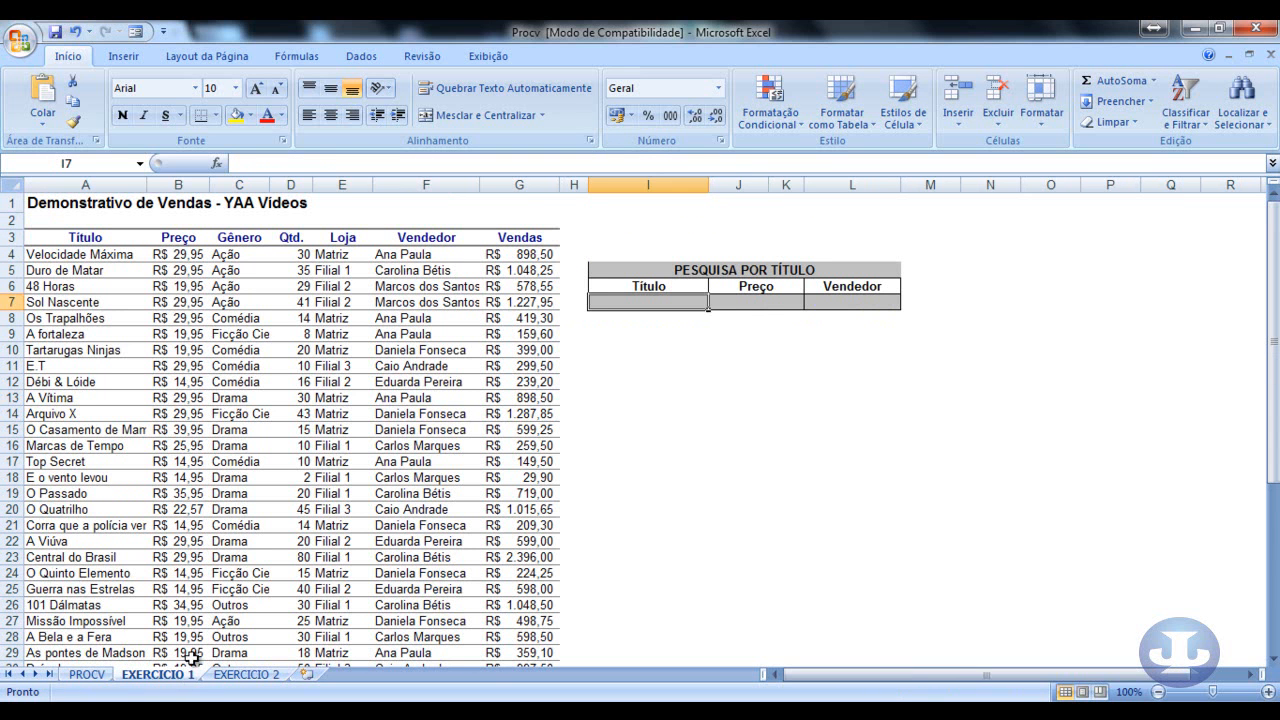
pyautogui.click(612, 396)
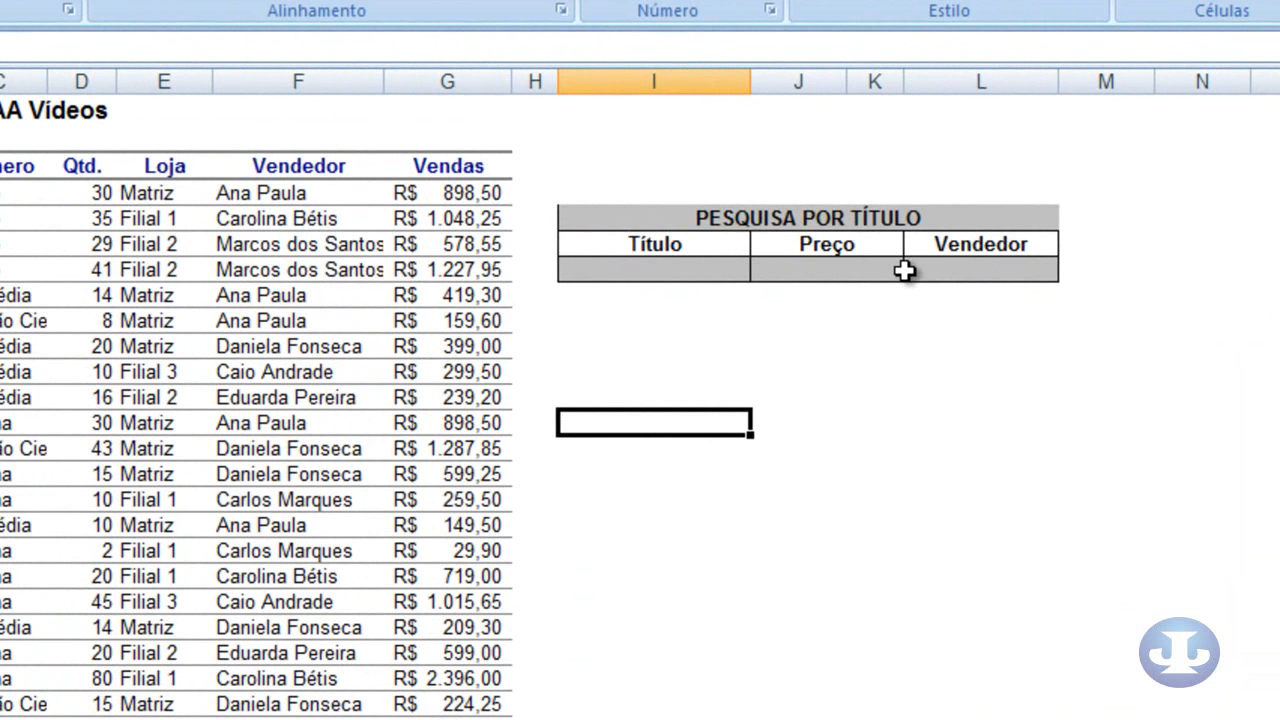
pyautogui.click(805, 268)
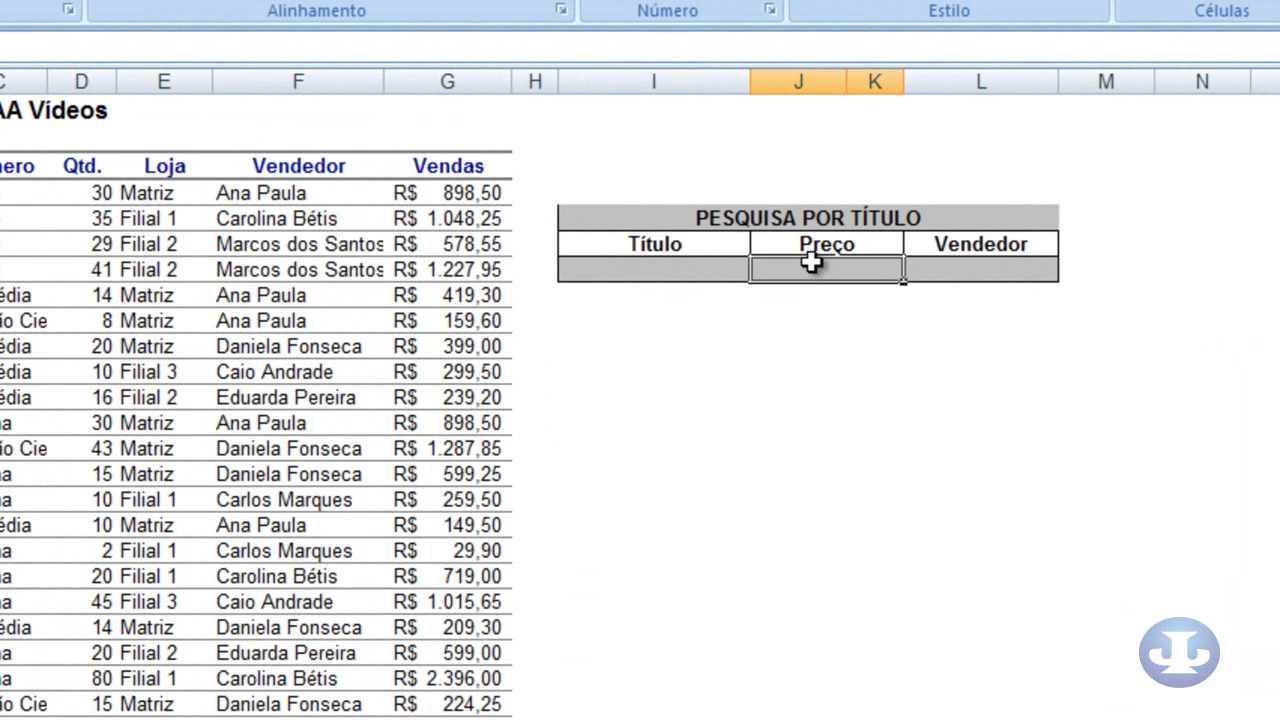
pyautogui.write('=')
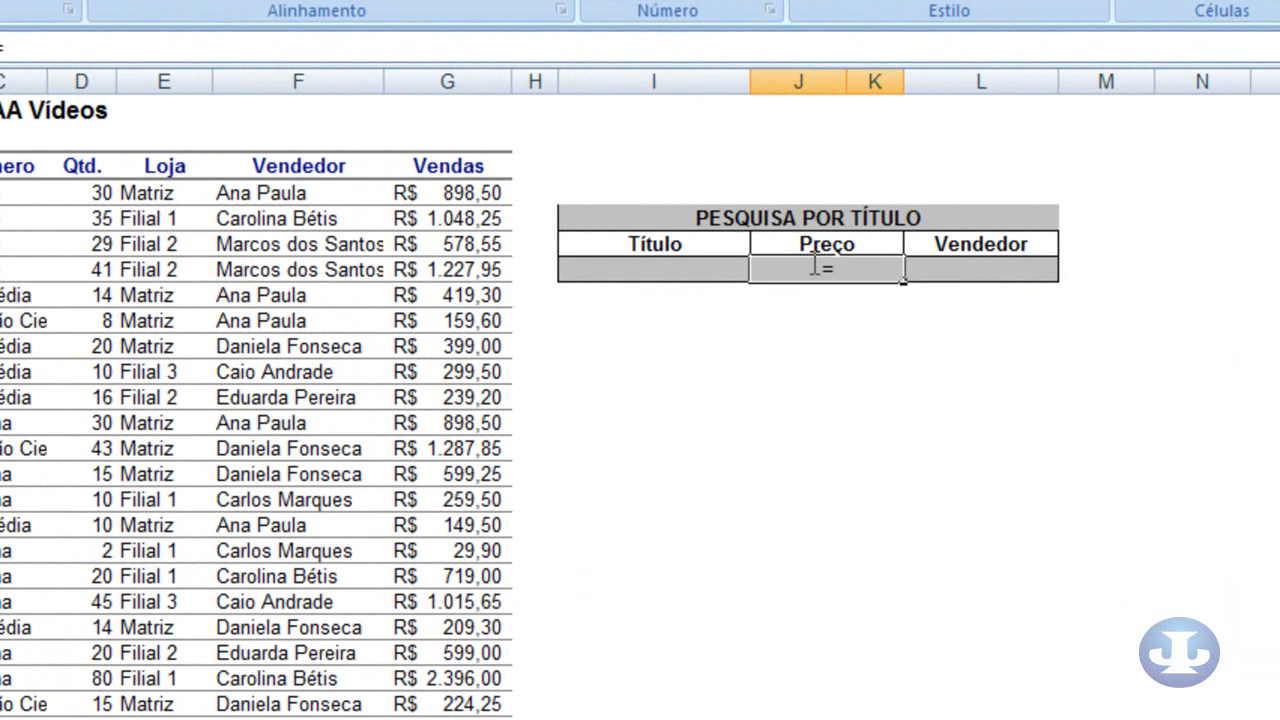
pyautogui.write('procv')
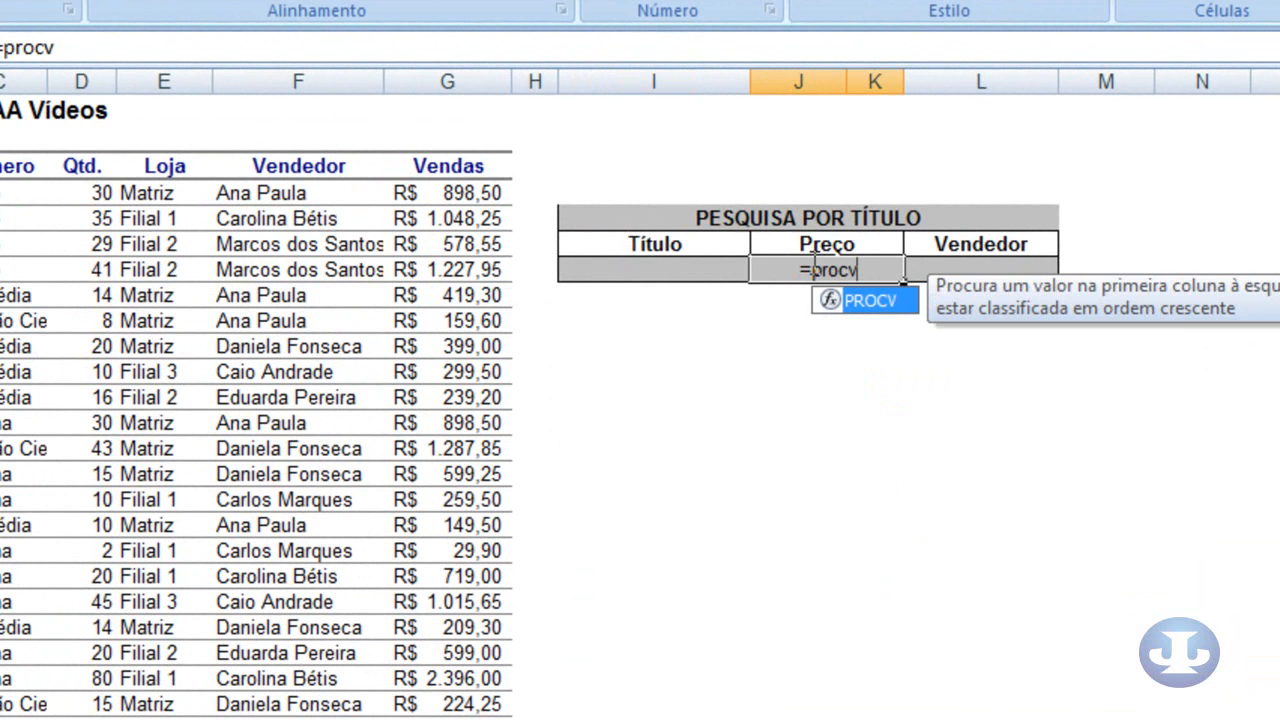
pyautogui.write('(')
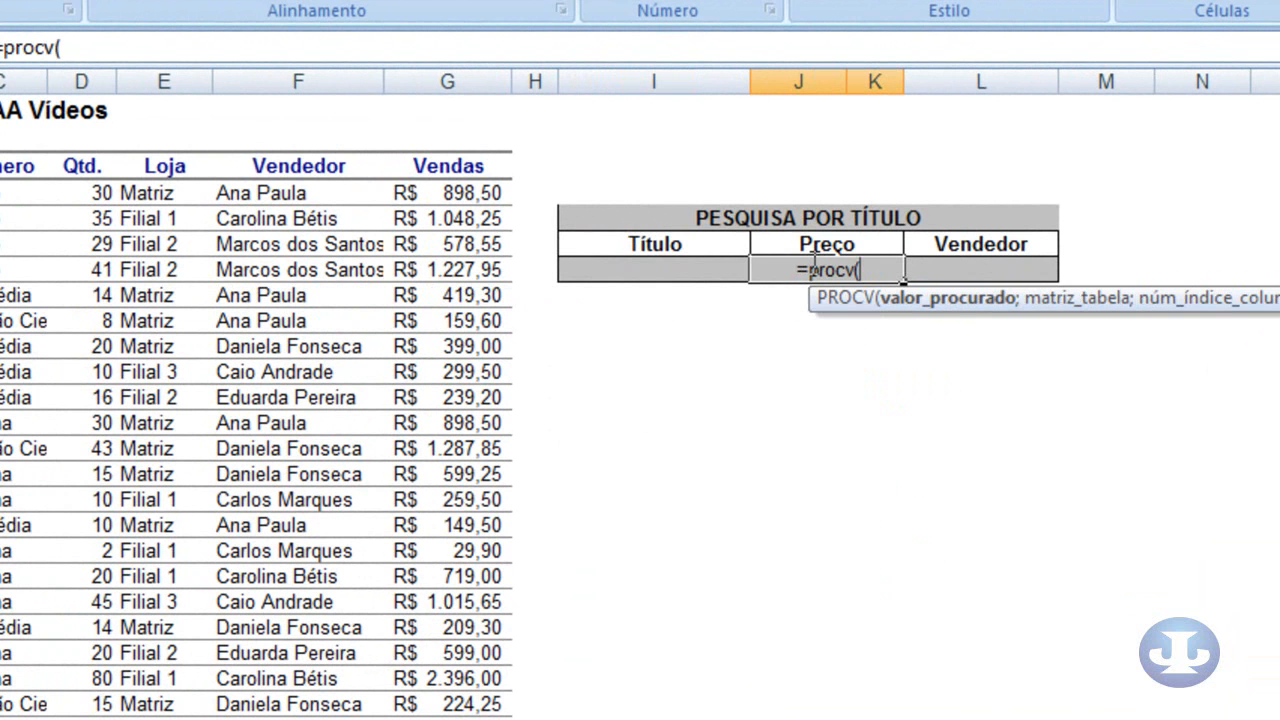
pyautogui.click(670, 268)
pyautogui.write(';')
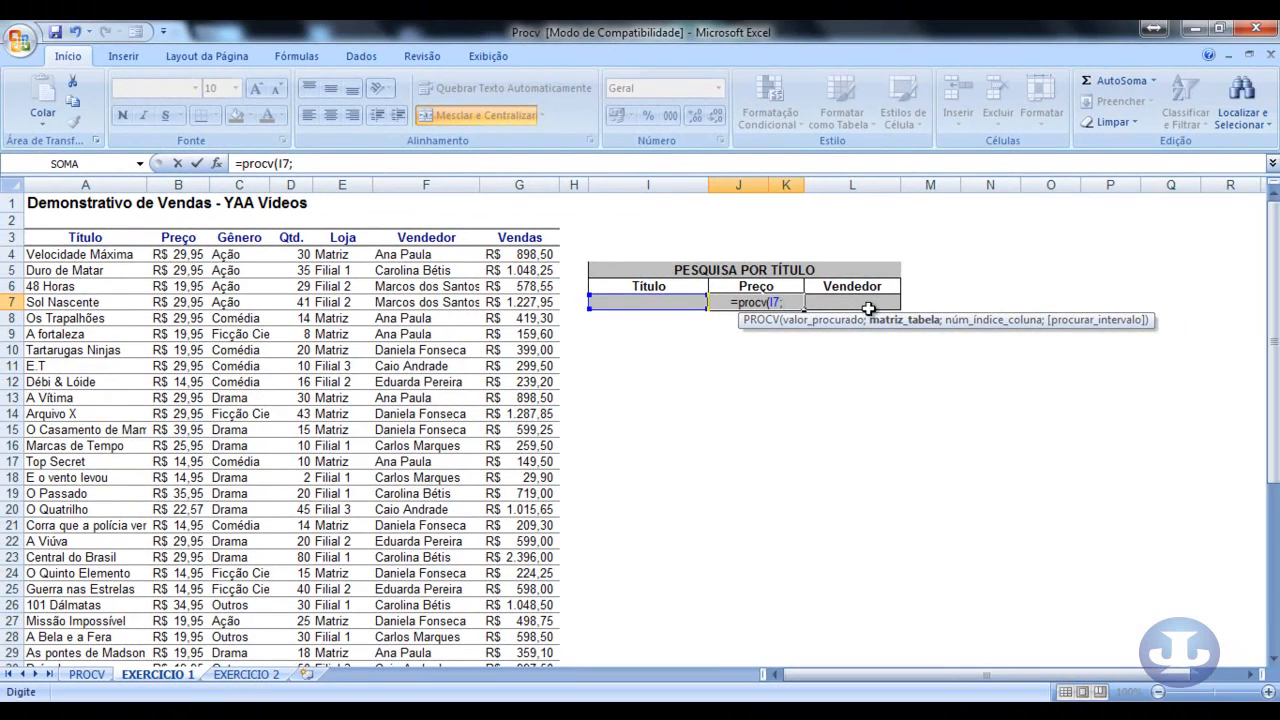
# Step: Complete J7's formula with the sales table A3:G46 and column index 2, giving =PROCV(I7;A3:G46;2)
pyautogui.click(101, 237)
pyautogui.scroll(-12, 429, 434)
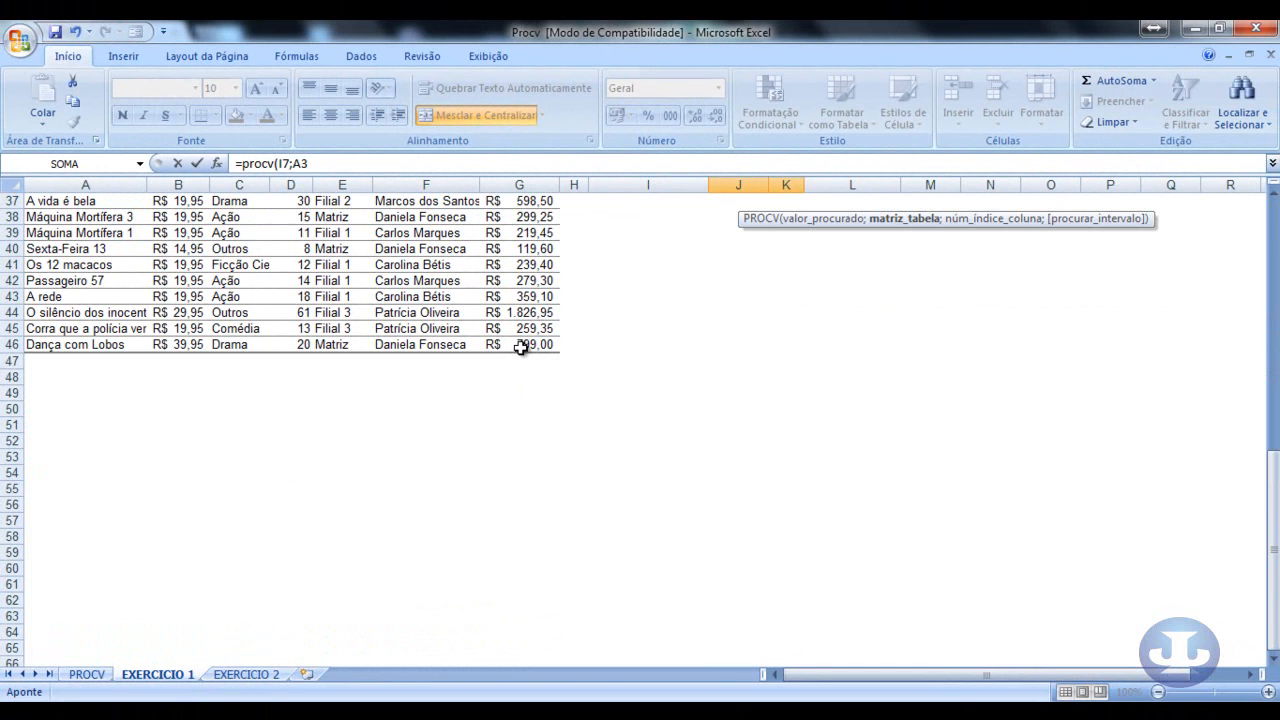
pyautogui.keyDown('shift'); pyautogui.click(521, 346); pyautogui.keyUp('shift')
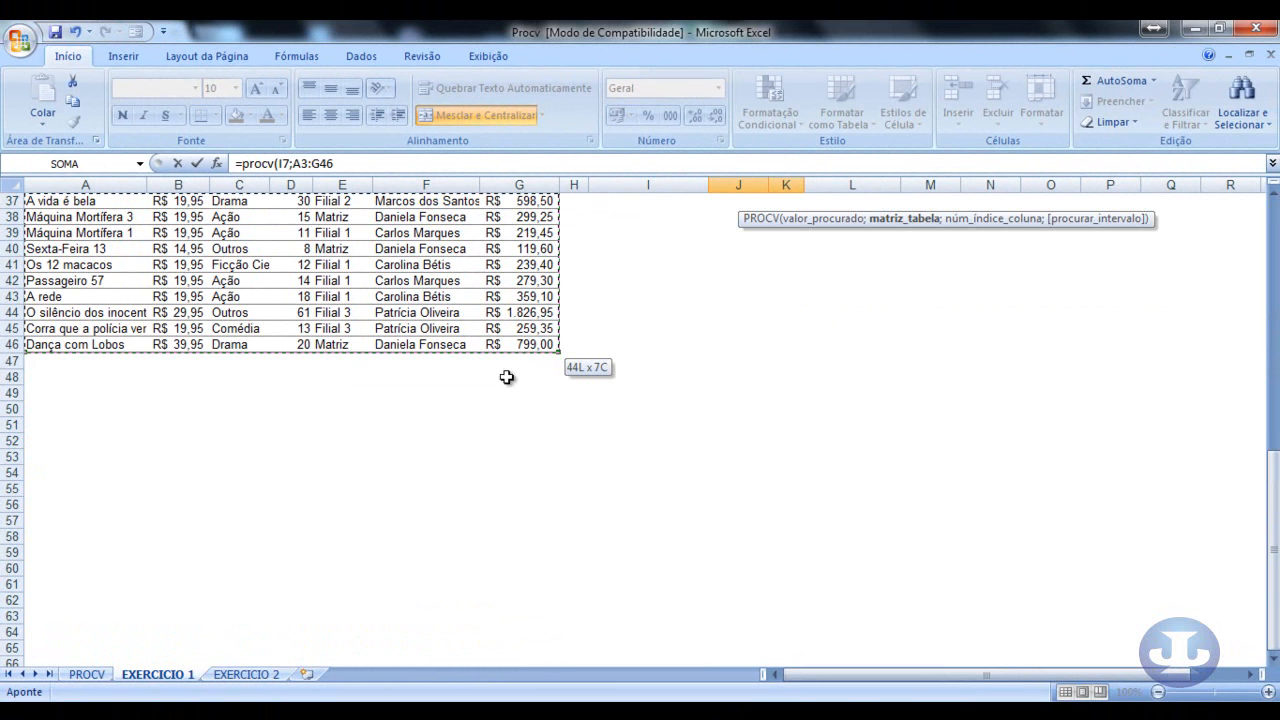
pyautogui.scroll(12, 509, 406)
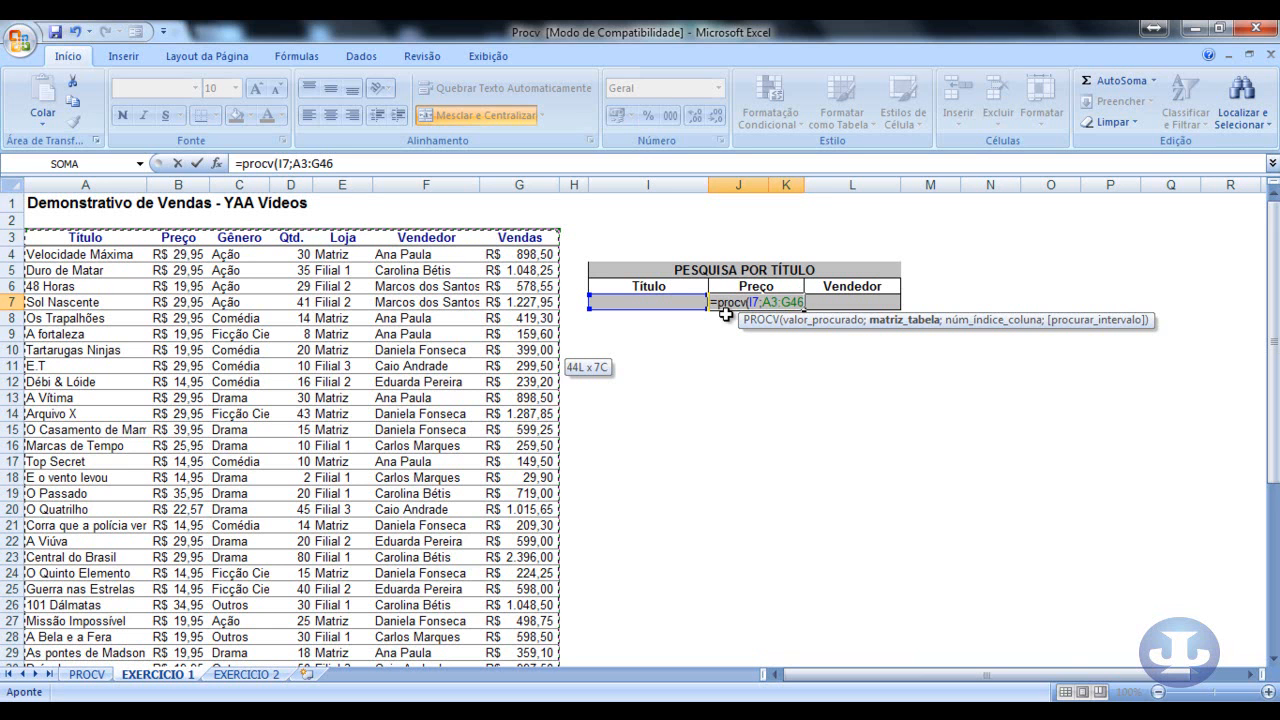
pyautogui.write(';')
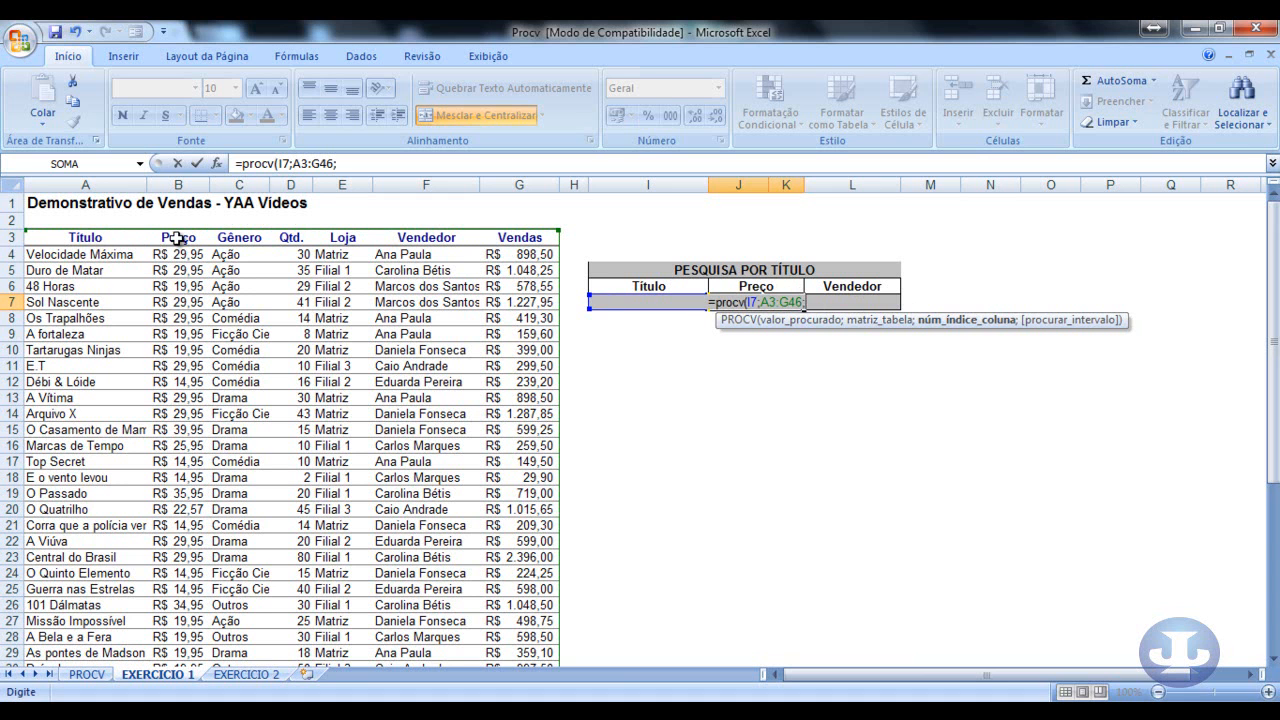
pyautogui.write('2')
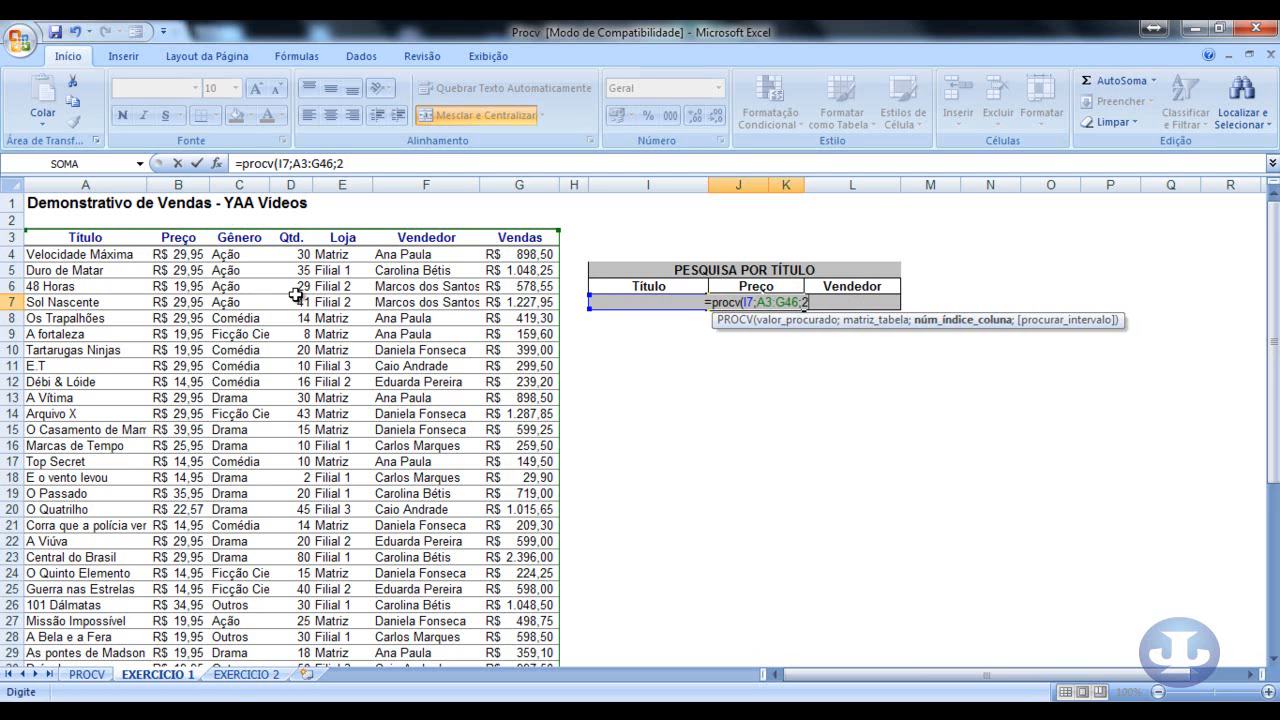
pyautogui.write(')')
pyautogui.press('Return')
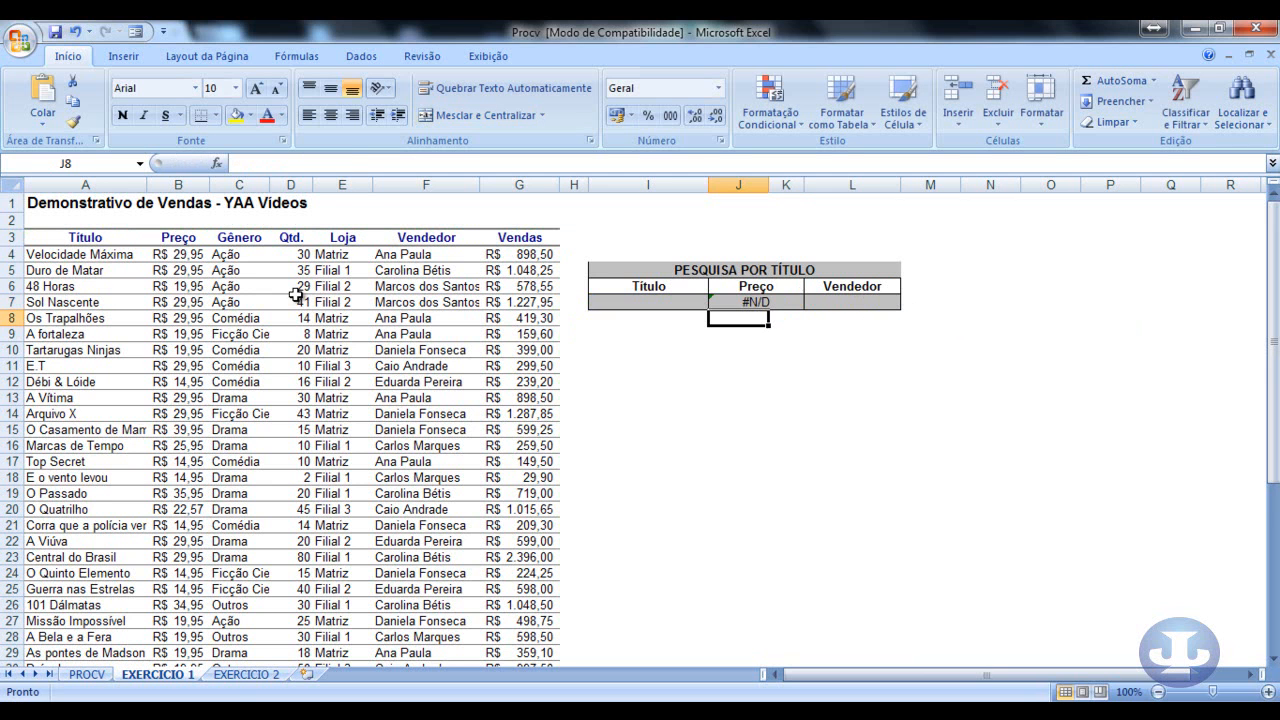
# Step: Make the lookup value and table range absolute in J7's formula, giving =PROCV($I$7;$A$3:$G$46;2)
pyautogui.click(785, 302)
pyautogui.click(840, 305)
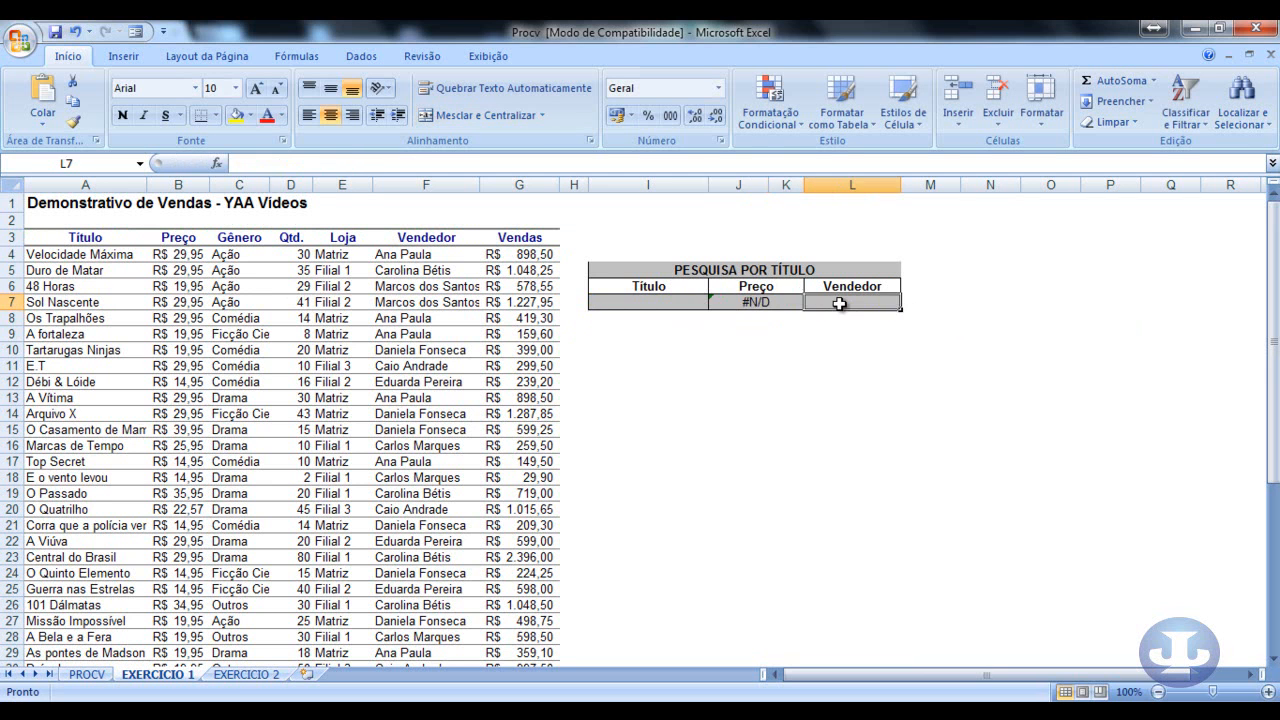
pyautogui.click(782, 303)
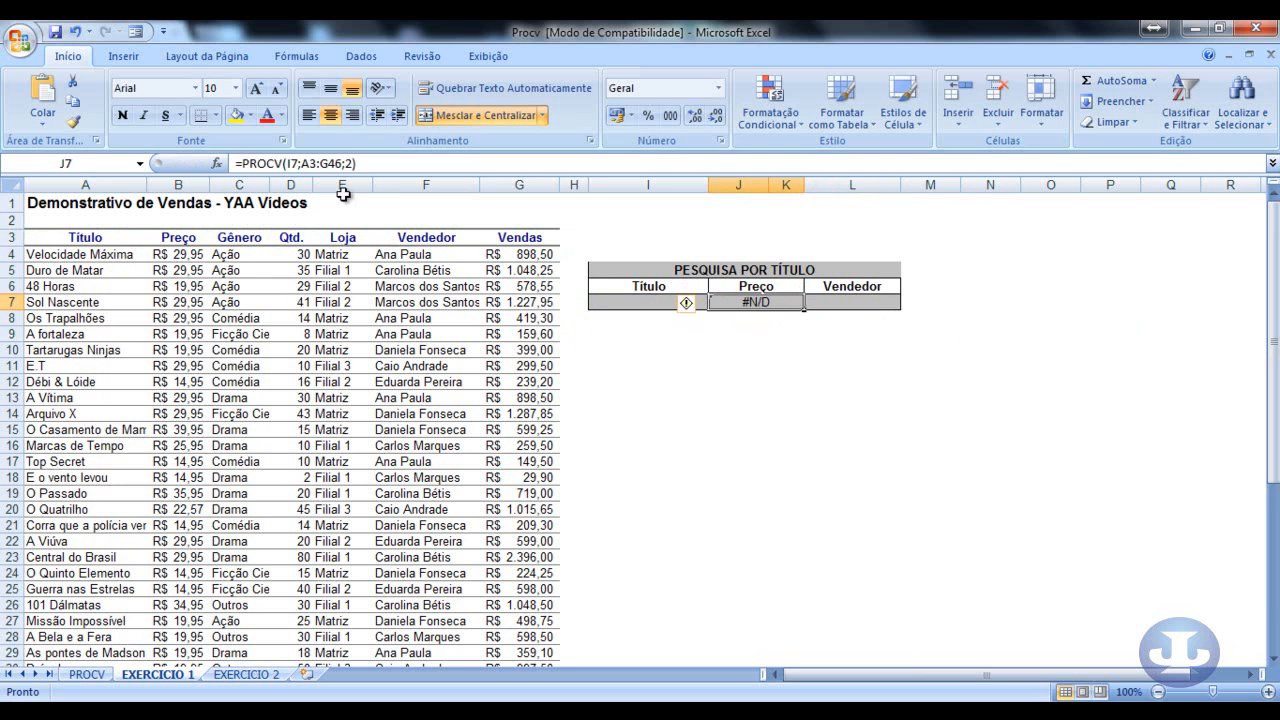
pyautogui.click(289, 163)
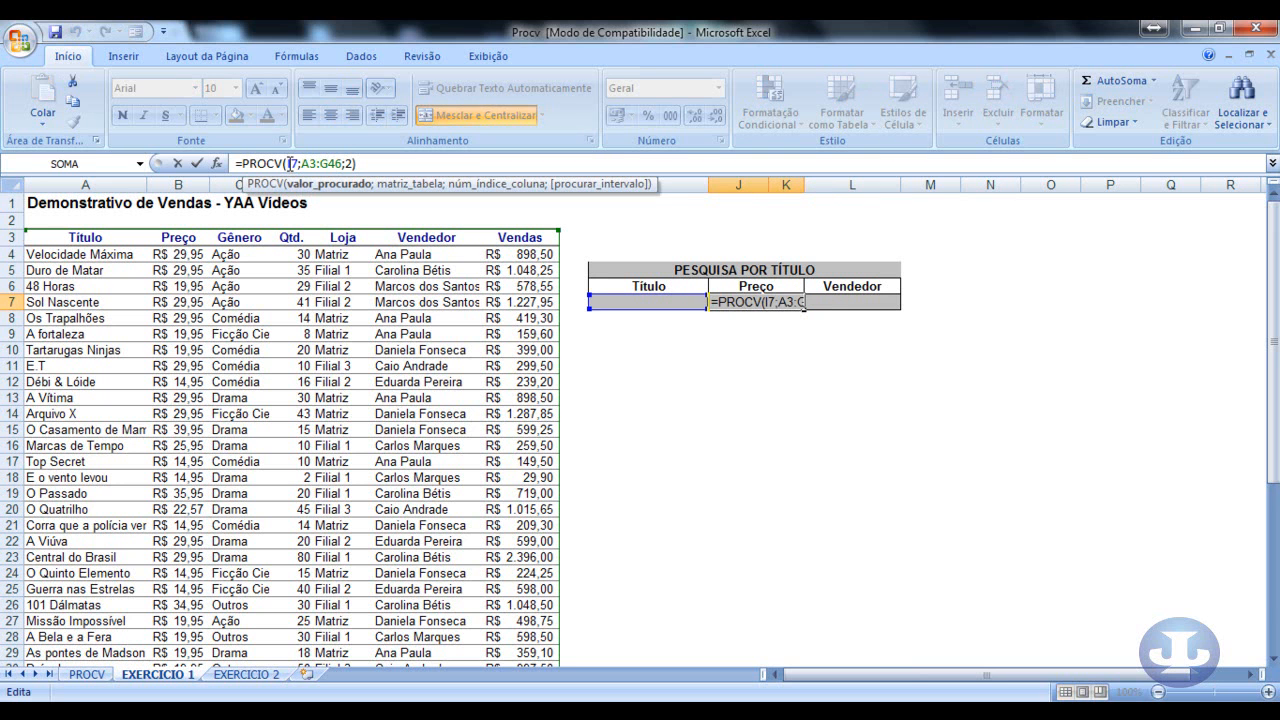
pyautogui.press('F4')
pyautogui.click(321, 164)
pyautogui.press('F4')
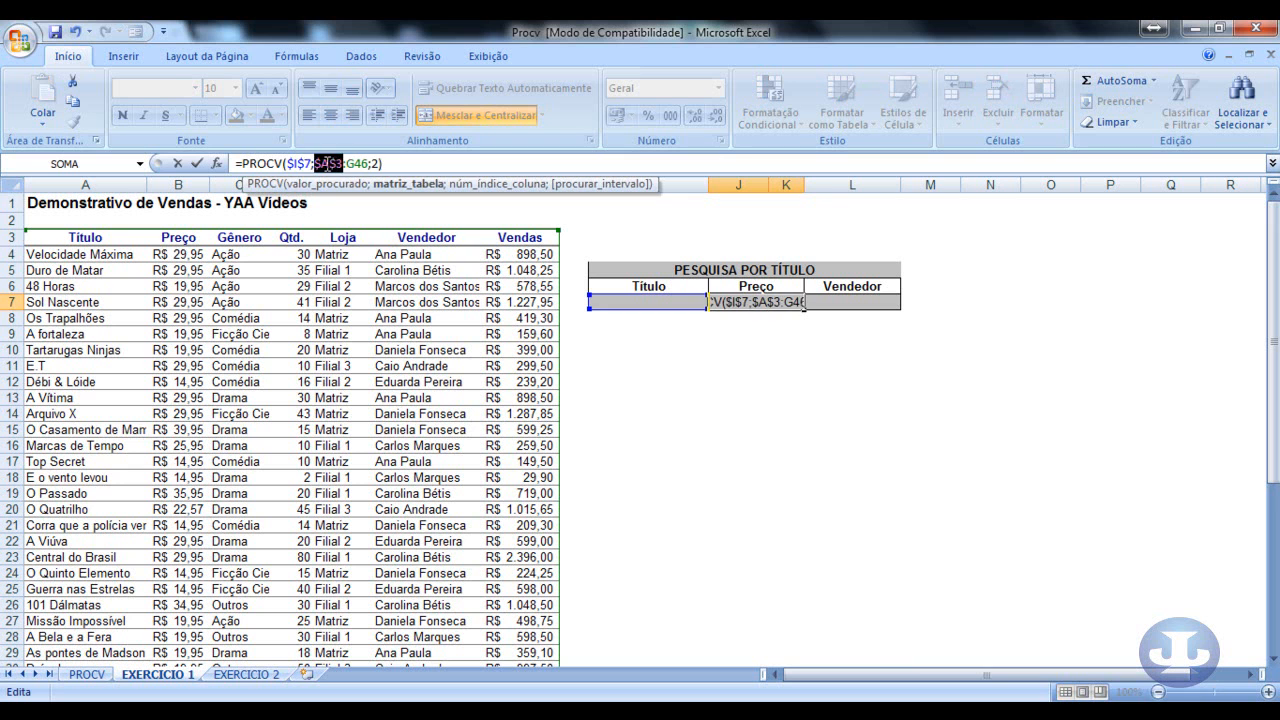
pyautogui.click(355, 164)
pyautogui.press('F4')
pyautogui.press('Return')
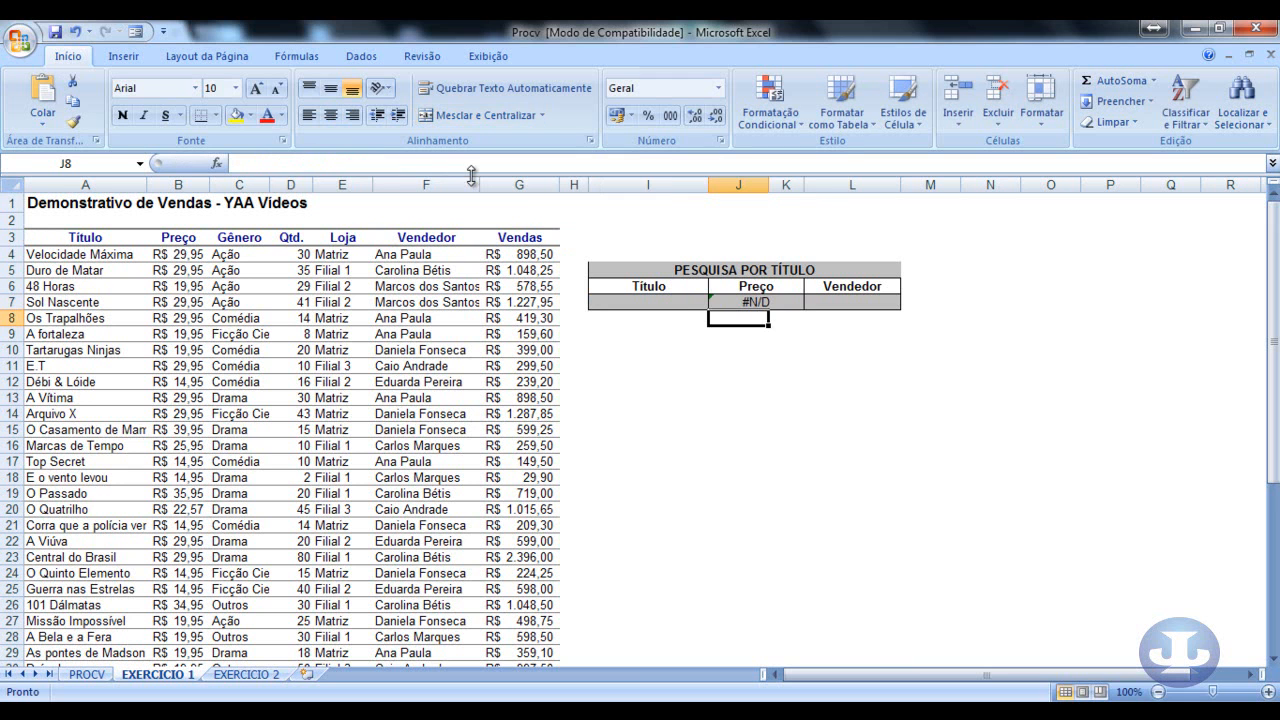
# Step: Try to fill the Preço formula from J7 across into the Vendedor cell L7, and undo the fill
pyautogui.click(776, 300)
pyautogui.moveTo(804, 310); pyautogui.dragTo(873, 302)
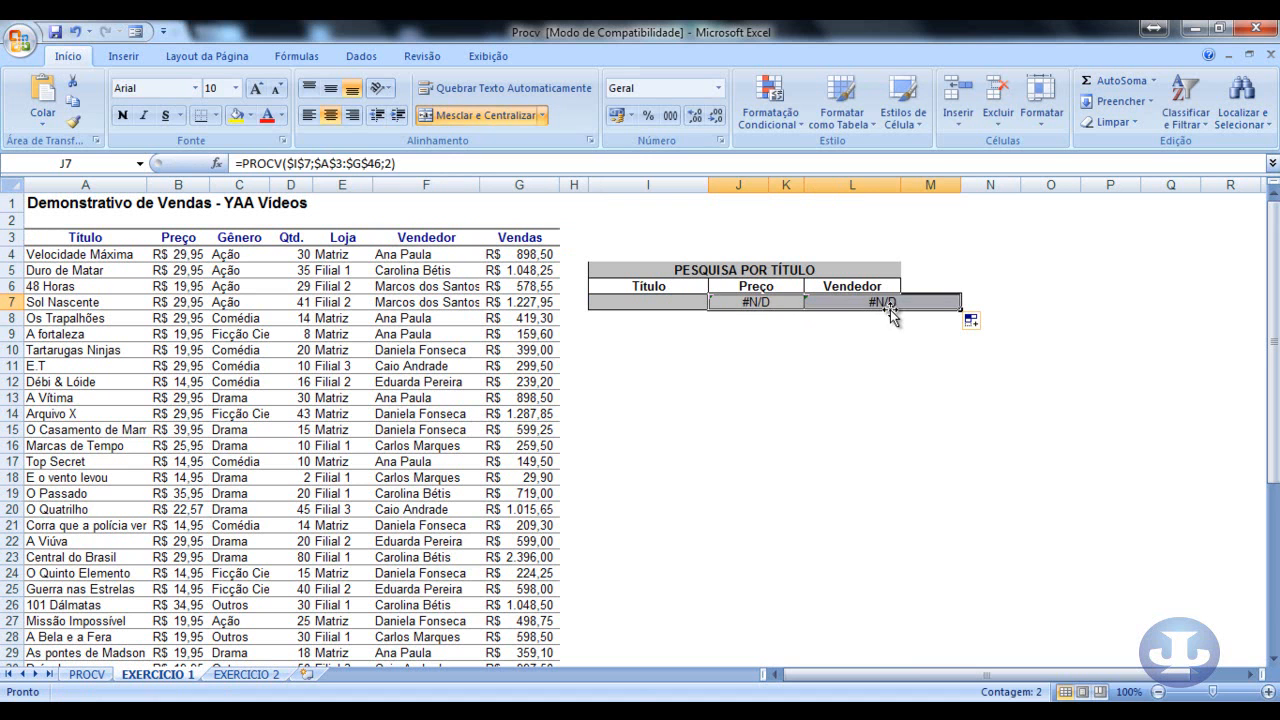
pyautogui.click(884, 306)
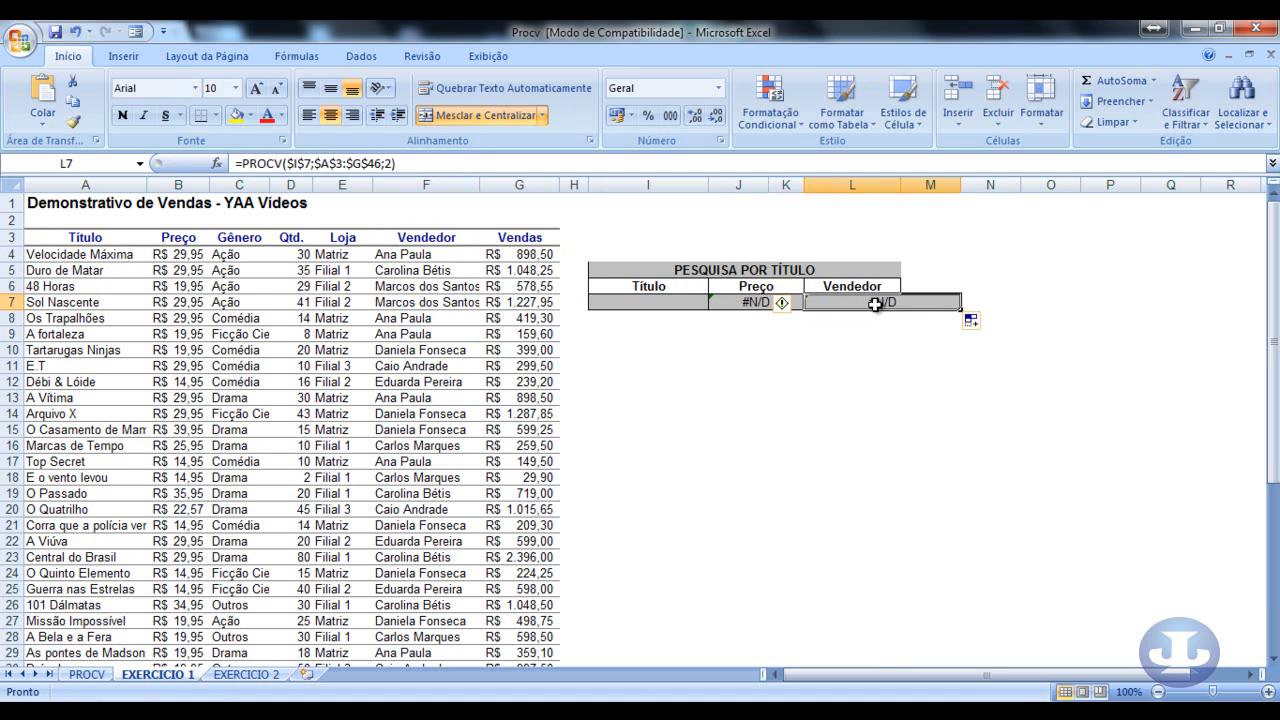
pyautogui.hotkey('ctrl', 'z')
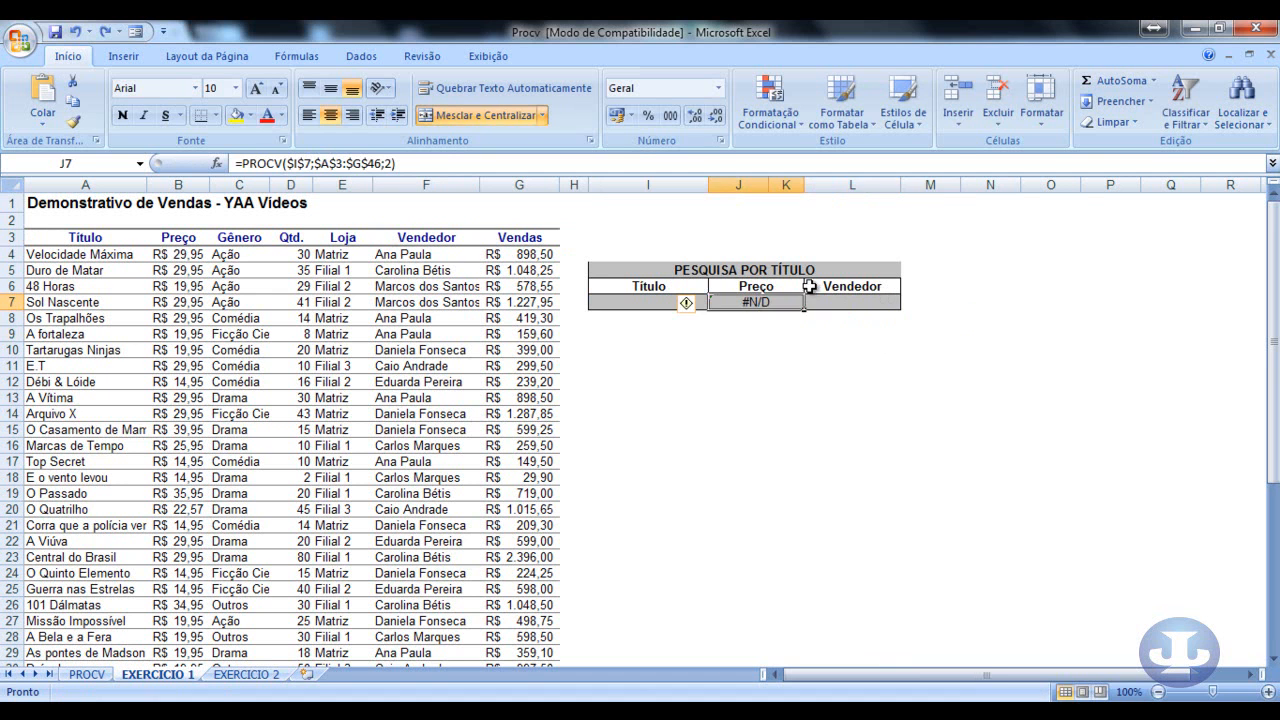
# Step: Copy the formula text from J7 into the Vendedor cell L7 and set its column index to 6
pyautogui.click(404, 163)
pyautogui.moveTo(404, 163); pyautogui.dragTo(234, 163)
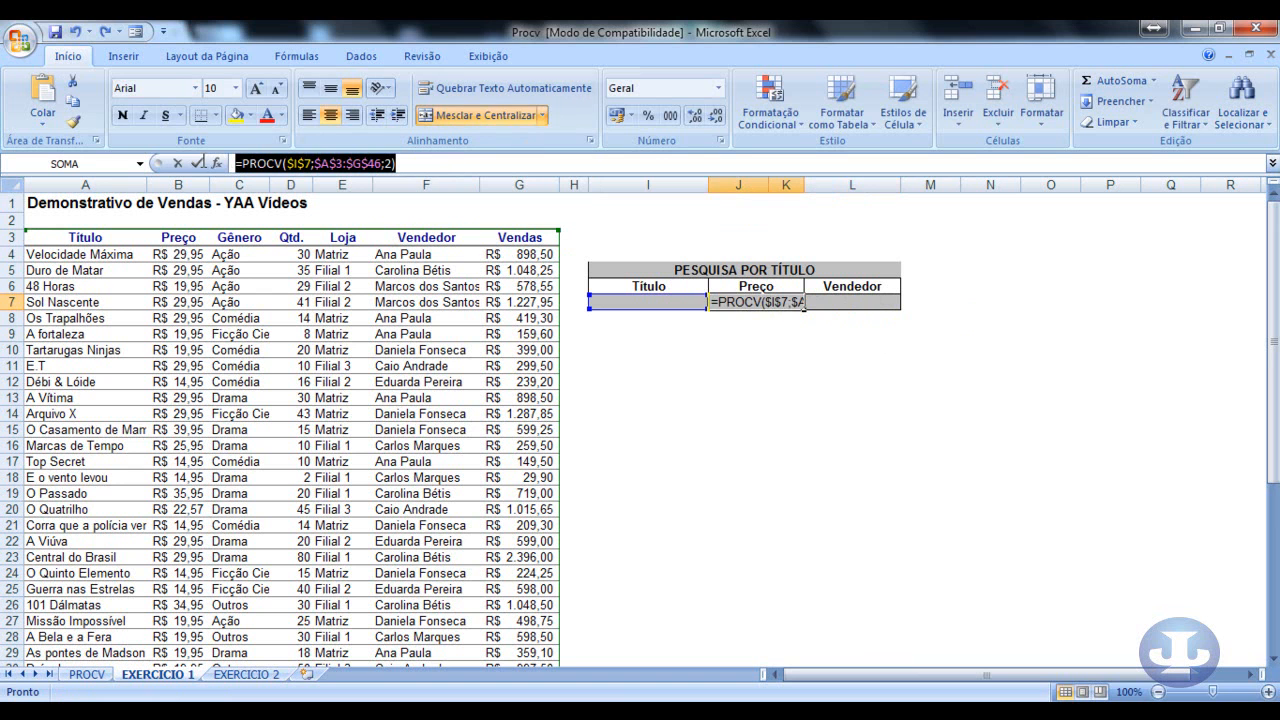
pyautogui.hotkey('ctrl', 'c')
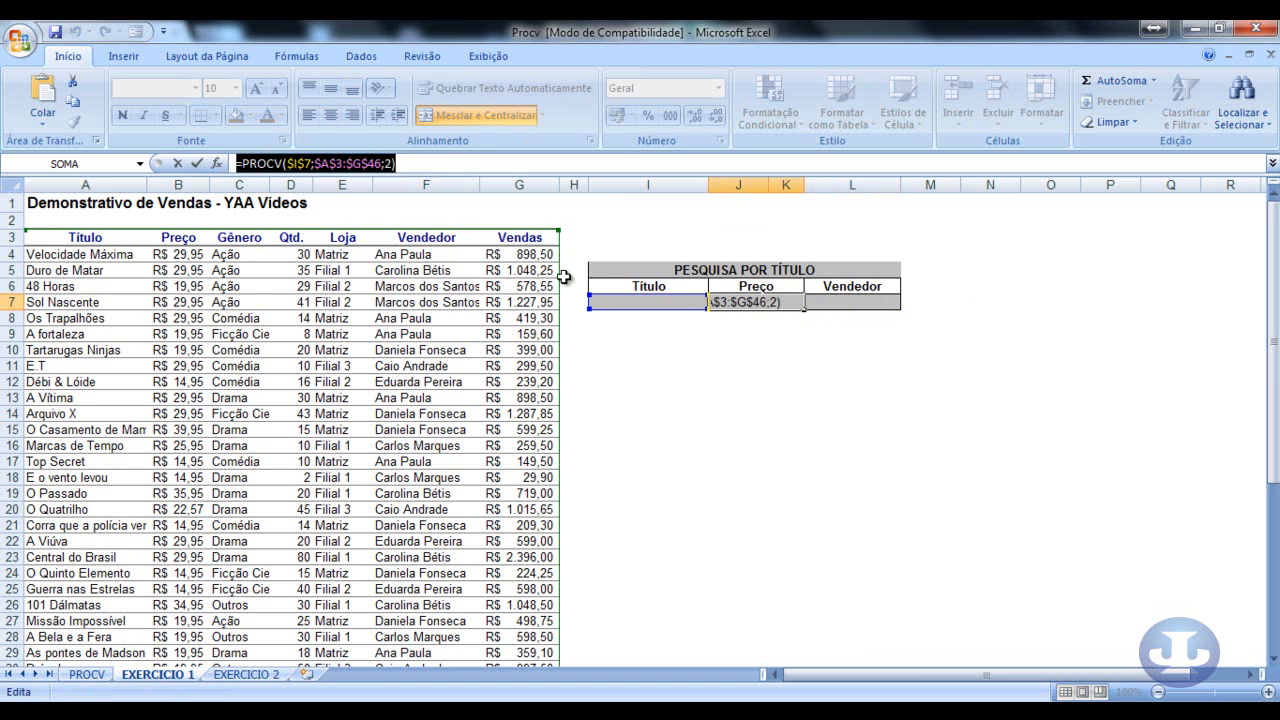
pyautogui.doubleClick(866, 302)
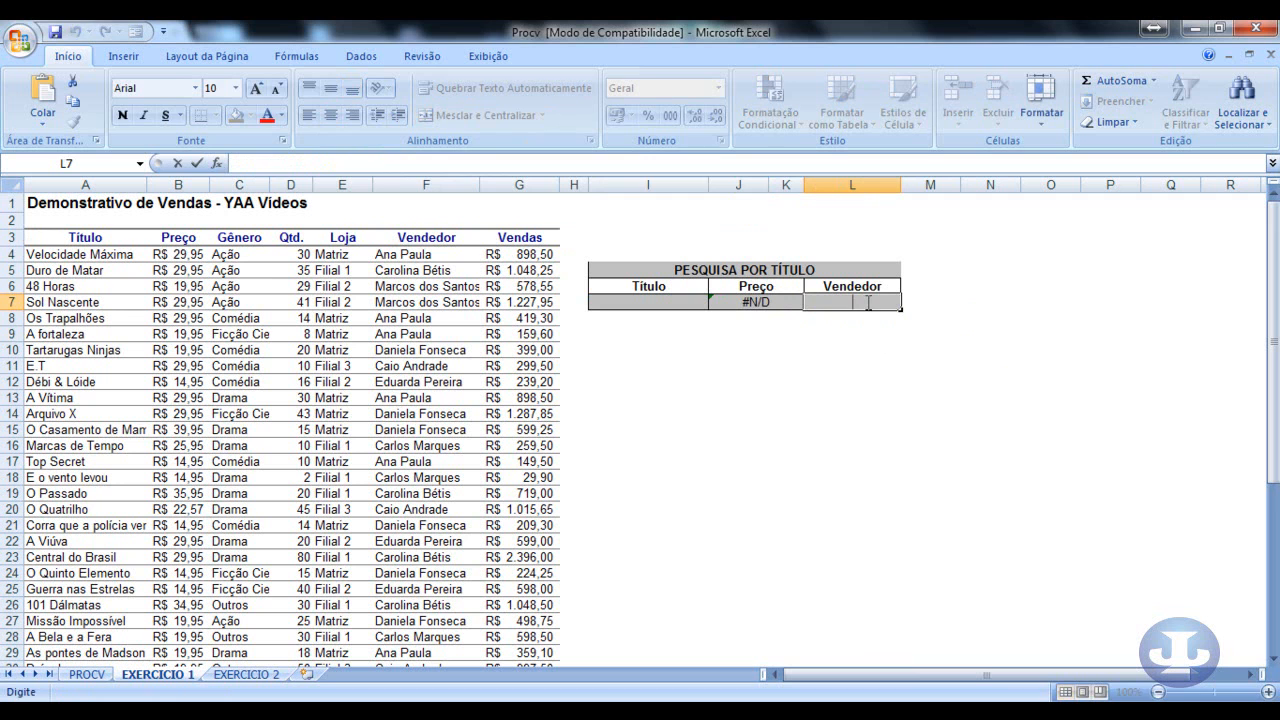
pyautogui.hotkey('ctrl', 'v')
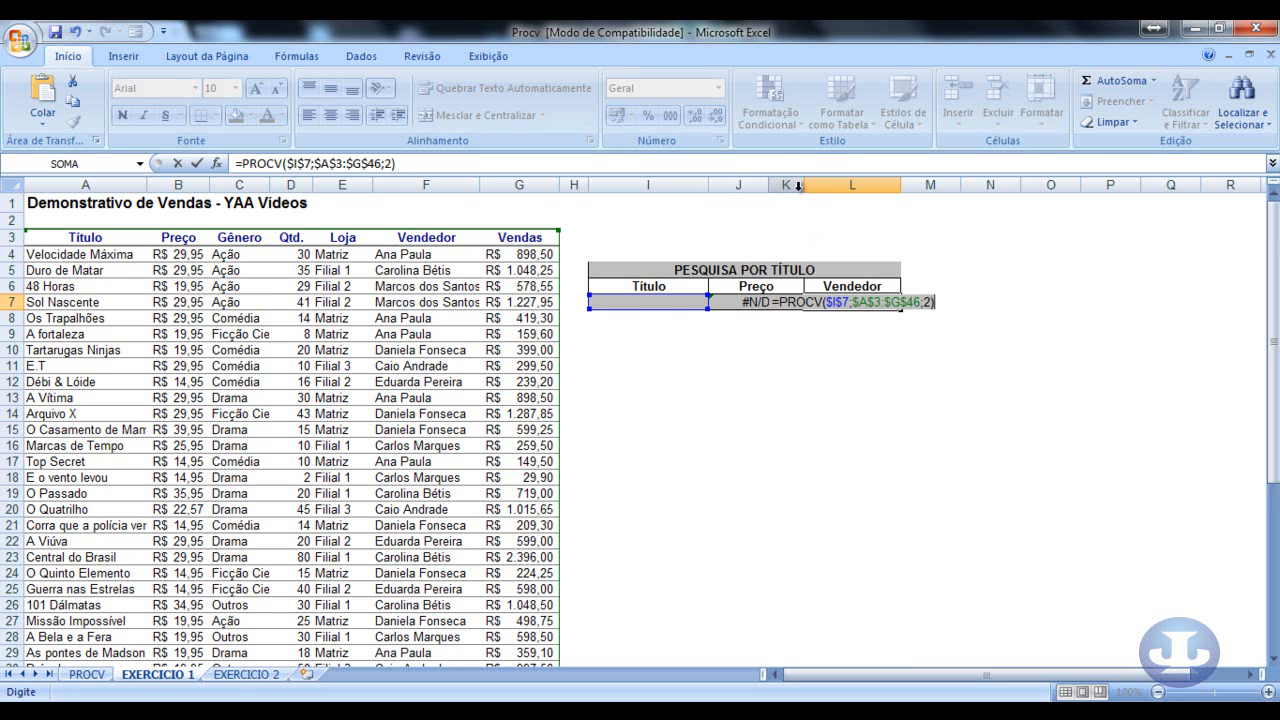
pyautogui.click(930, 300)
pyautogui.press('BackSpace')
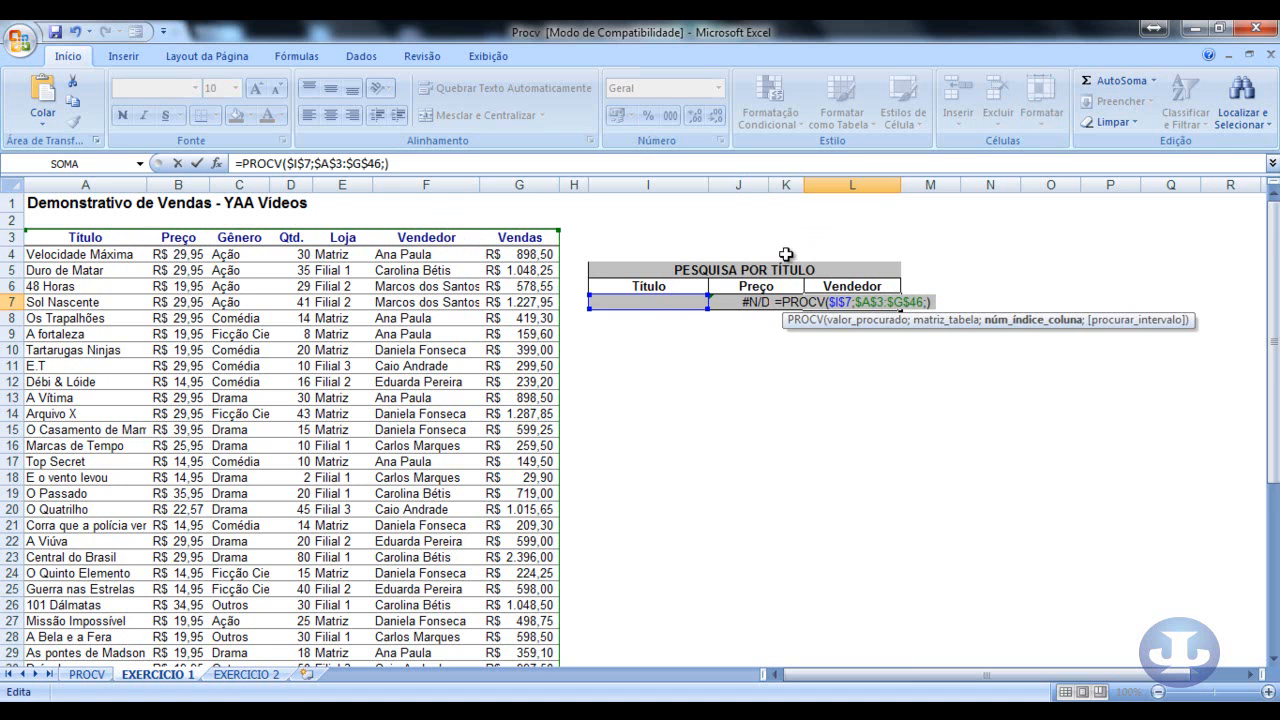
pyautogui.write('6')
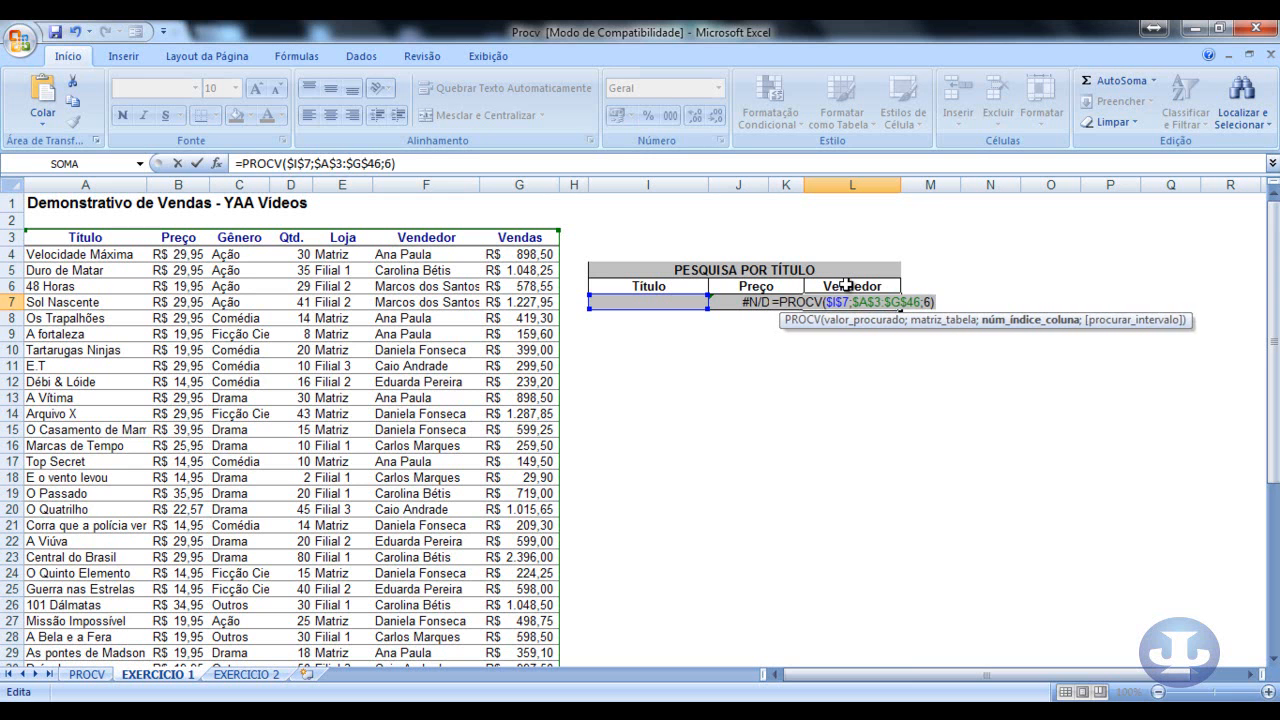
pyautogui.press('Return')
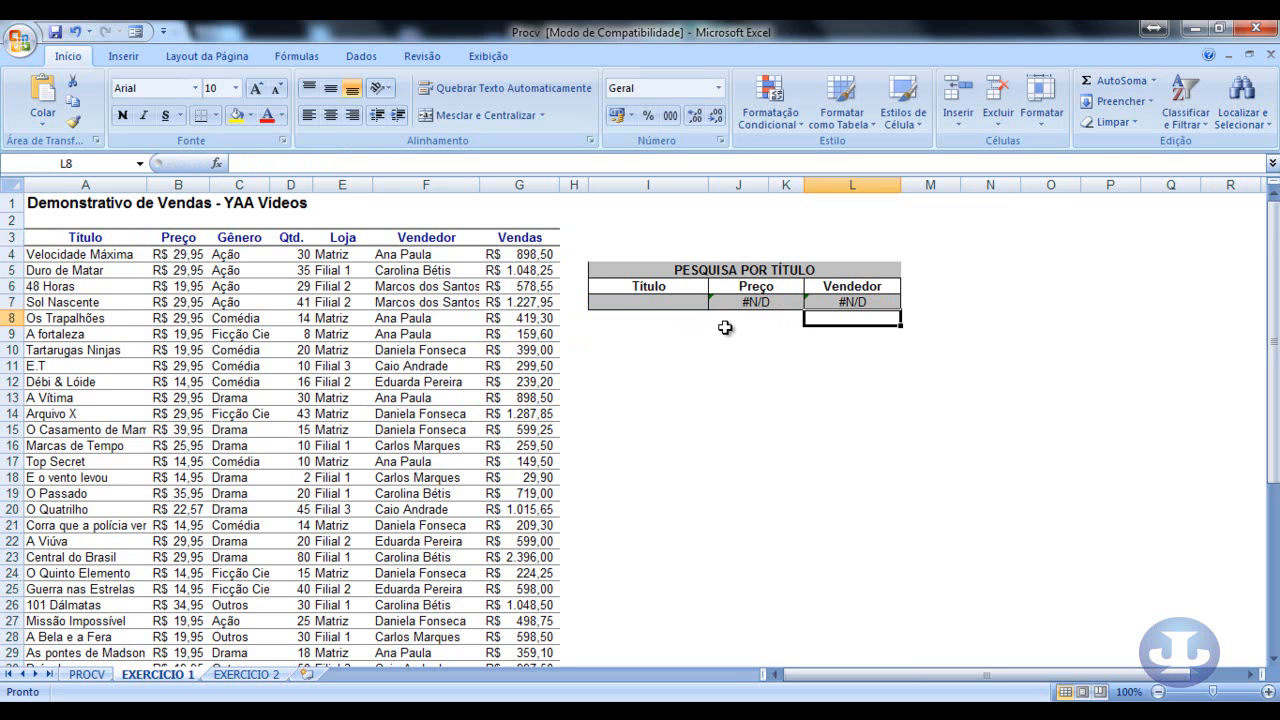
# Step: Enter Arquivo X as the title to search for in cell I7
pyautogui.click(665, 305)
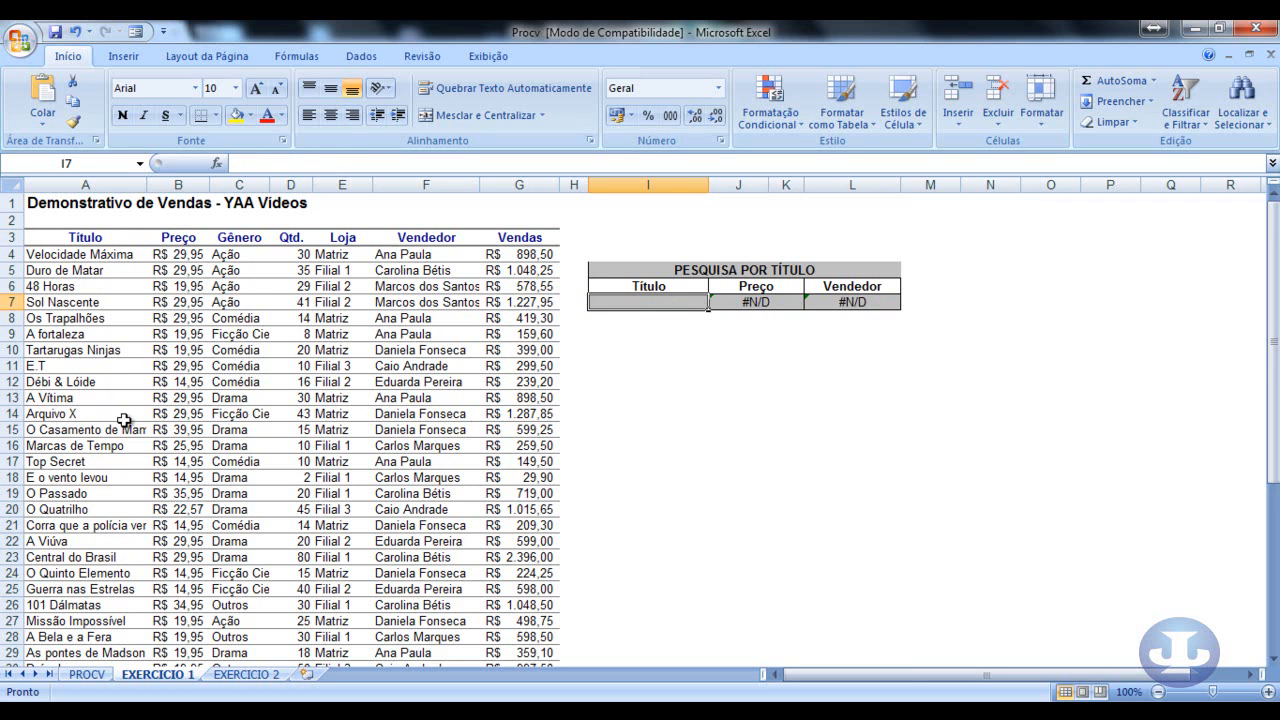
pyautogui.write('A')
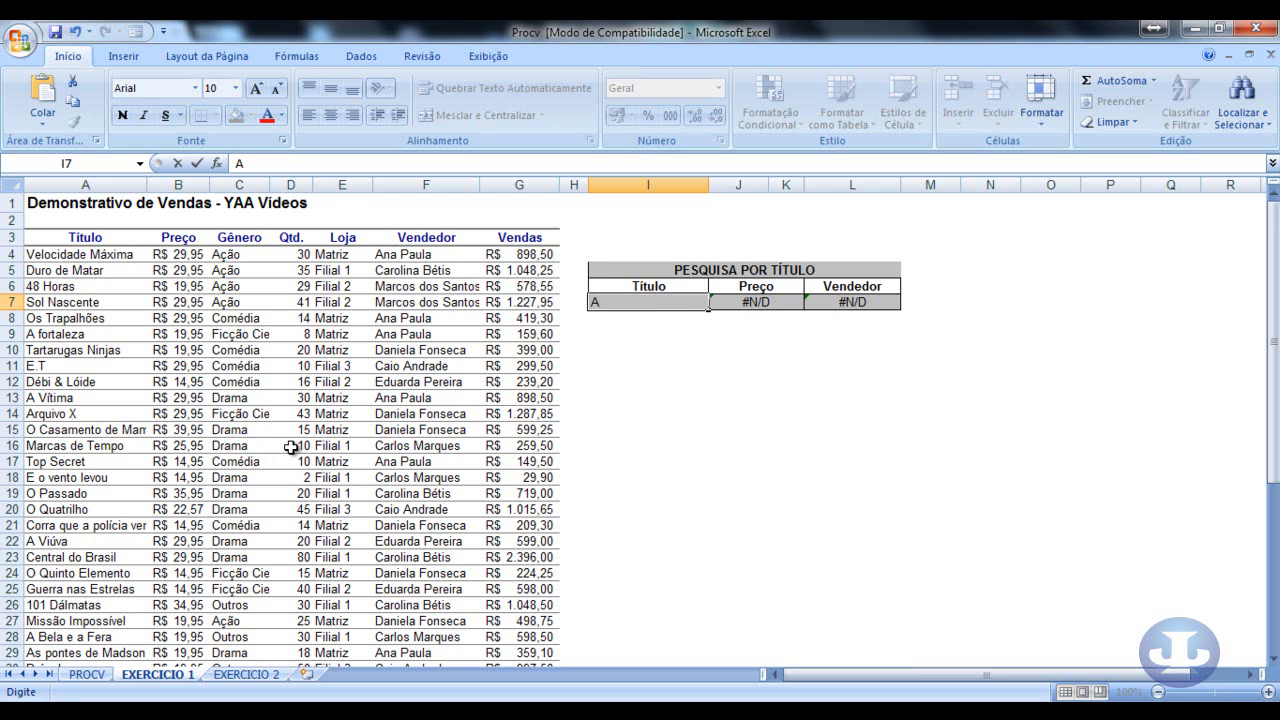
pyautogui.write('rquivo X')
pyautogui.press('Return')
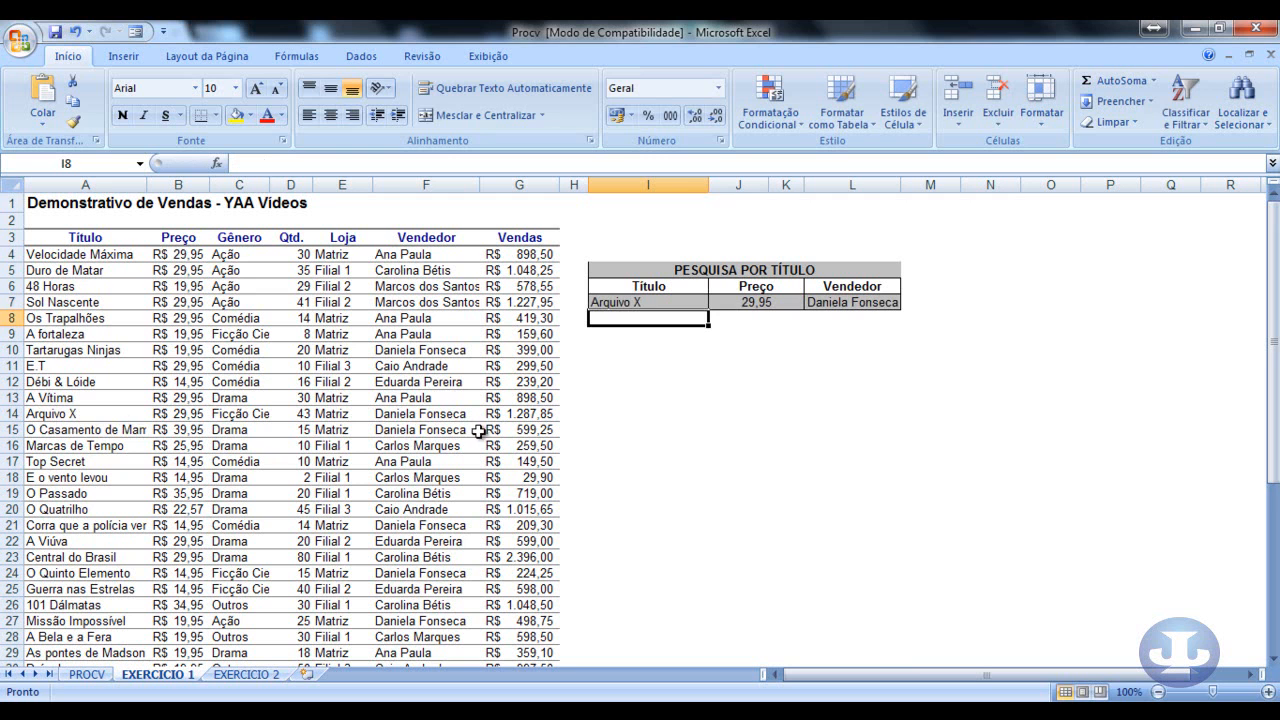
# Step: Compare the Preço lookup in J7 with the price and seller listed for Arquivo X in row 14 of the sales table
pyautogui.click(752, 304)
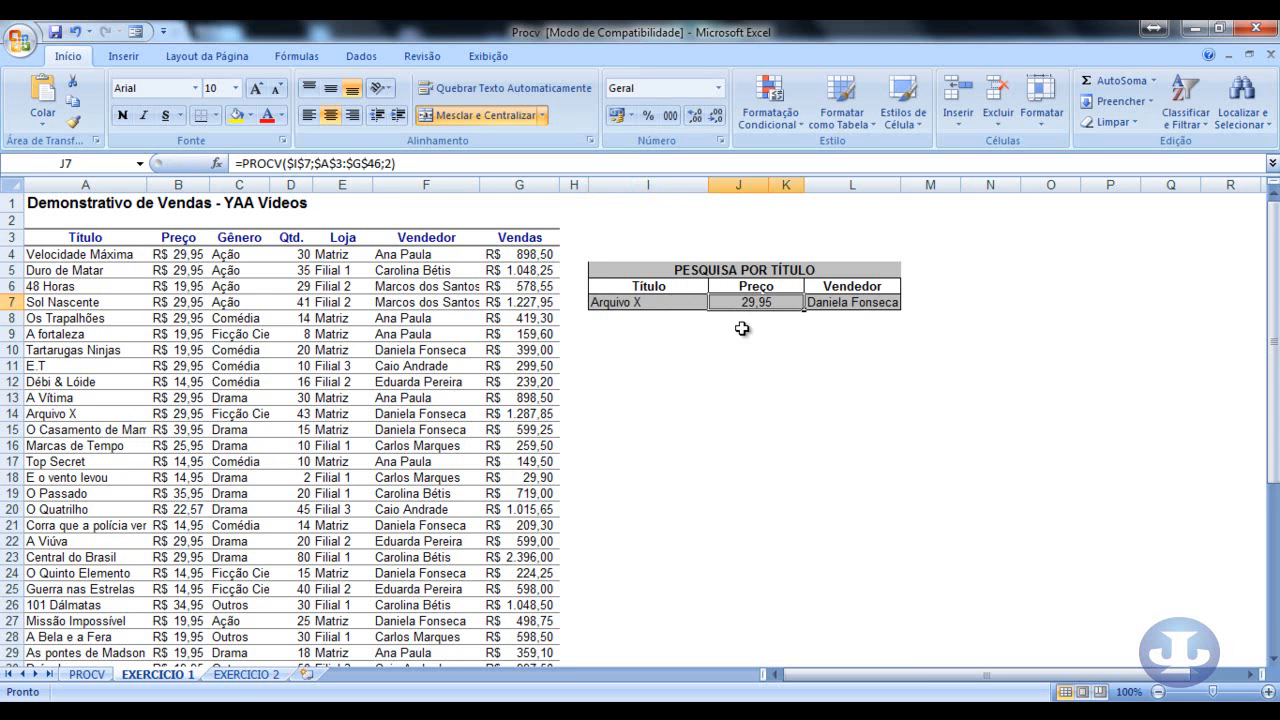
pyautogui.click(68, 422)
pyautogui.click(203, 417)
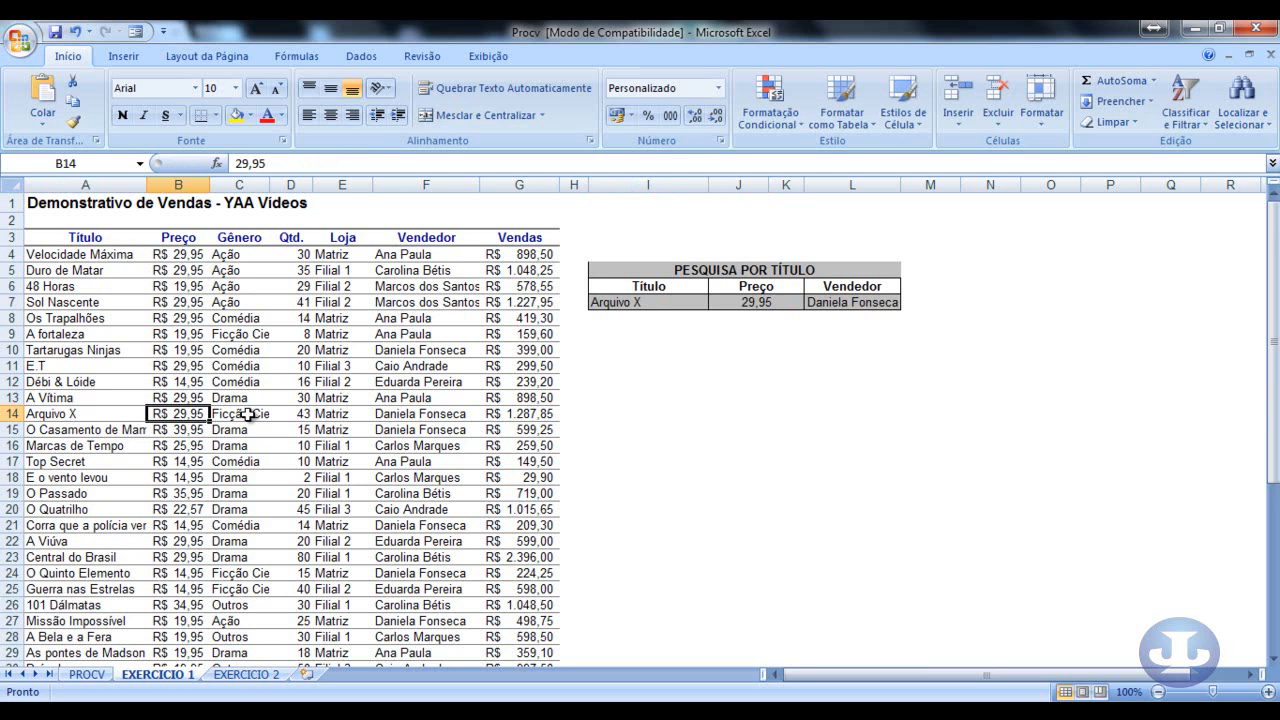
pyautogui.click(395, 414)
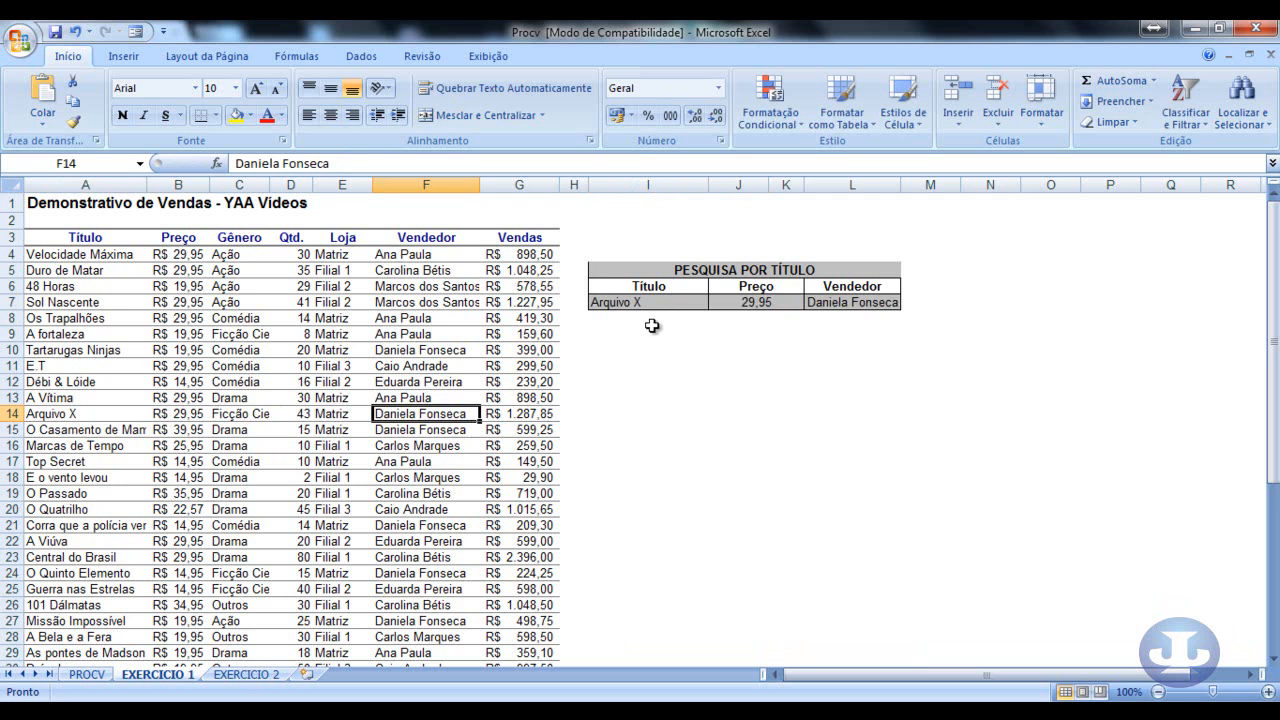
# Step: On the EXERCICIO 2 sheet, start a SE formula in the first Resultado cell G4 with the test F4<5
pyautogui.click(273, 675)
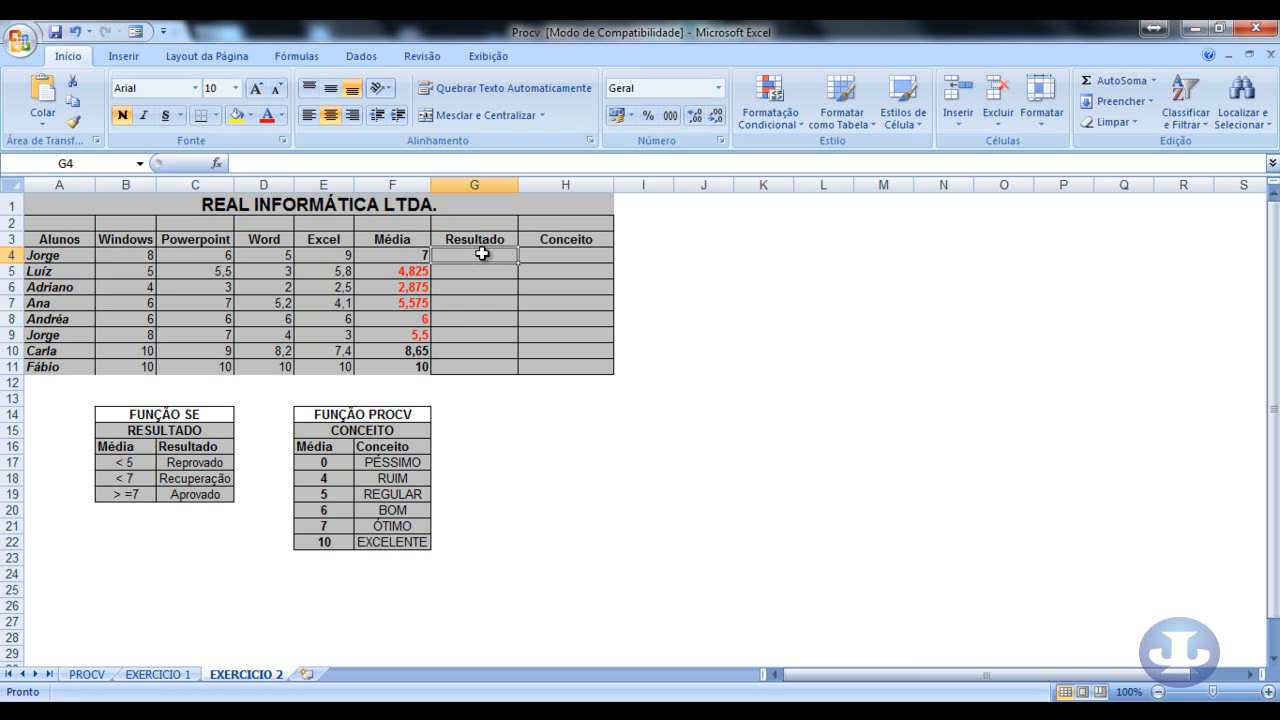
pyautogui.write('=')
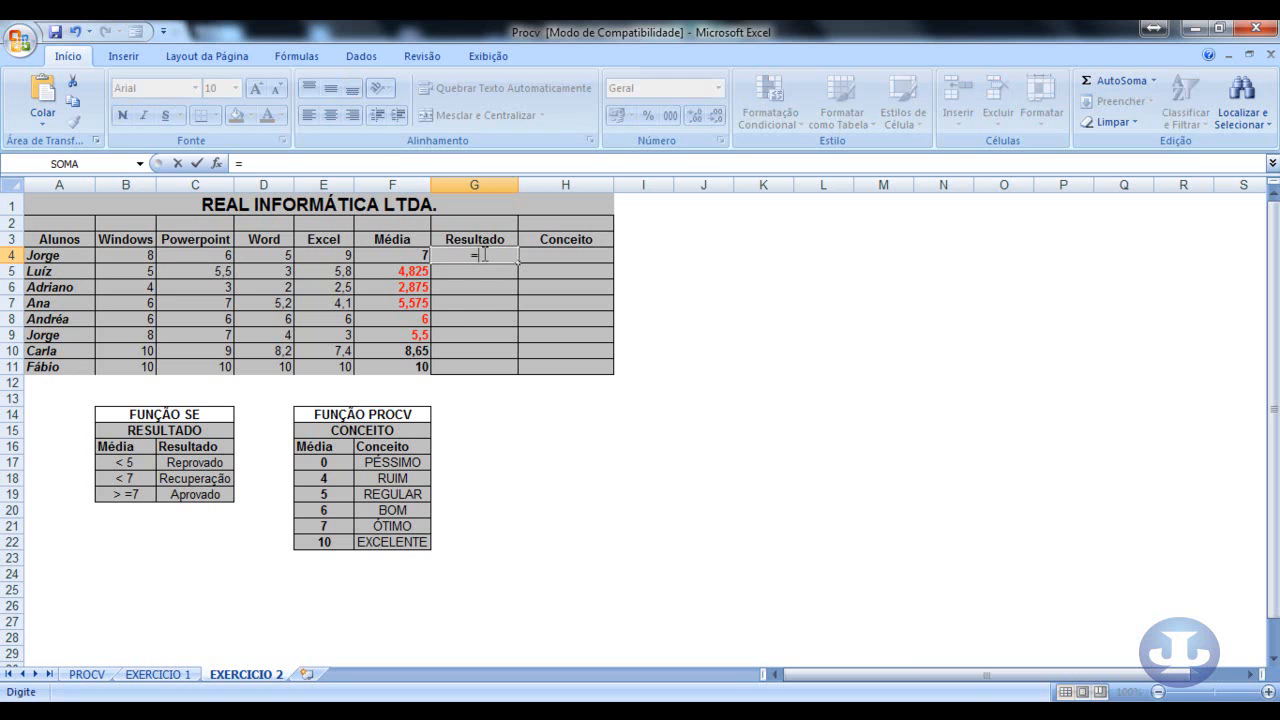
pyautogui.write('se')
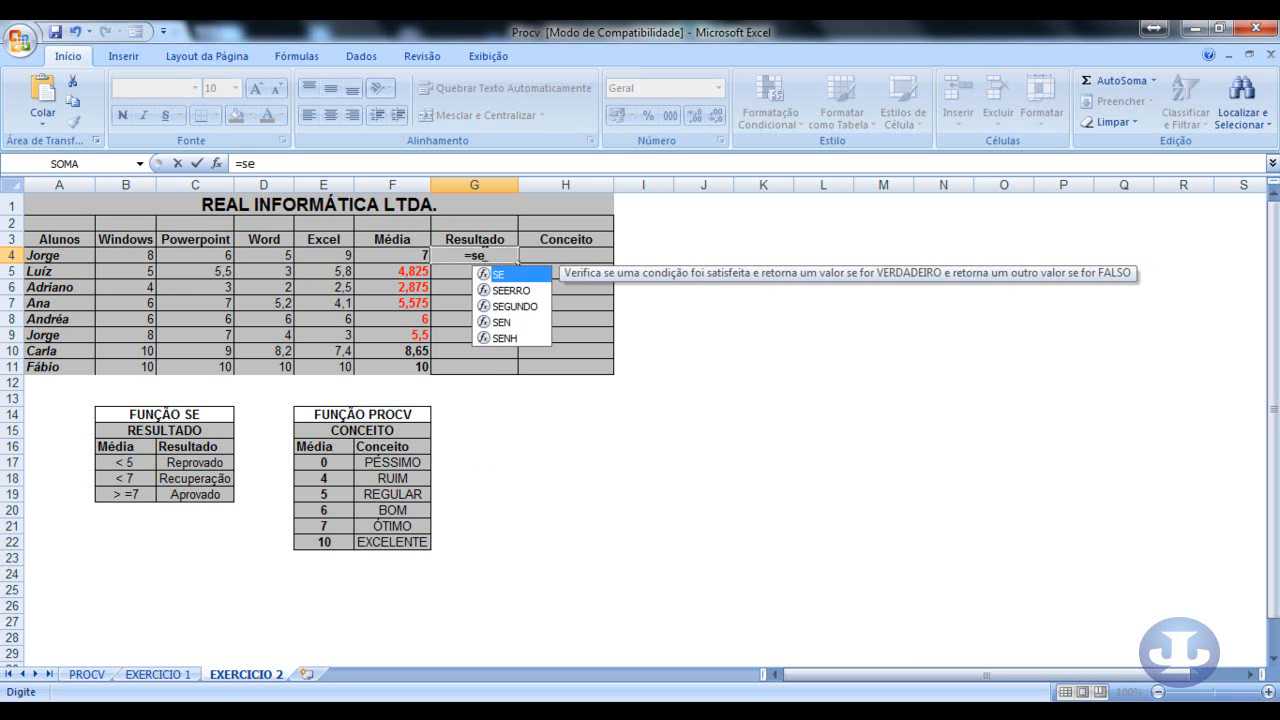
pyautogui.write('9')
pyautogui.press('BackSpace')
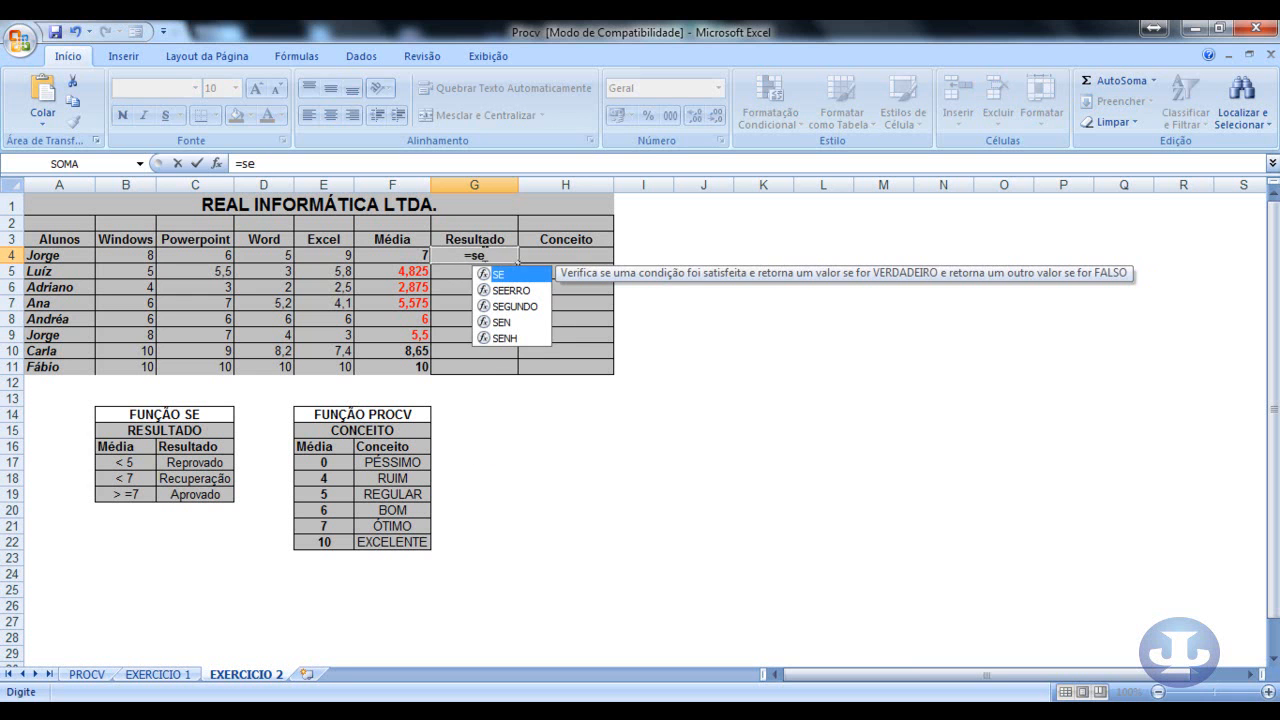
pyautogui.write('9')
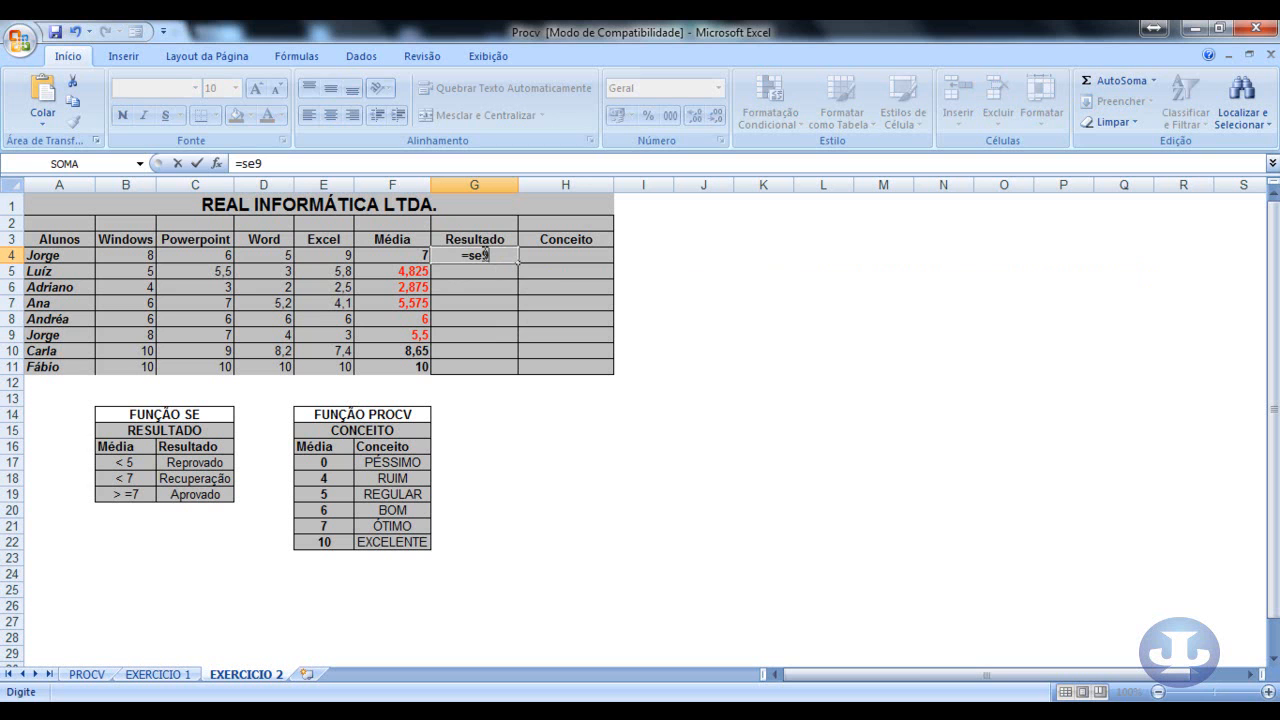
pyautogui.press('BackSpace')
pyautogui.write('(')
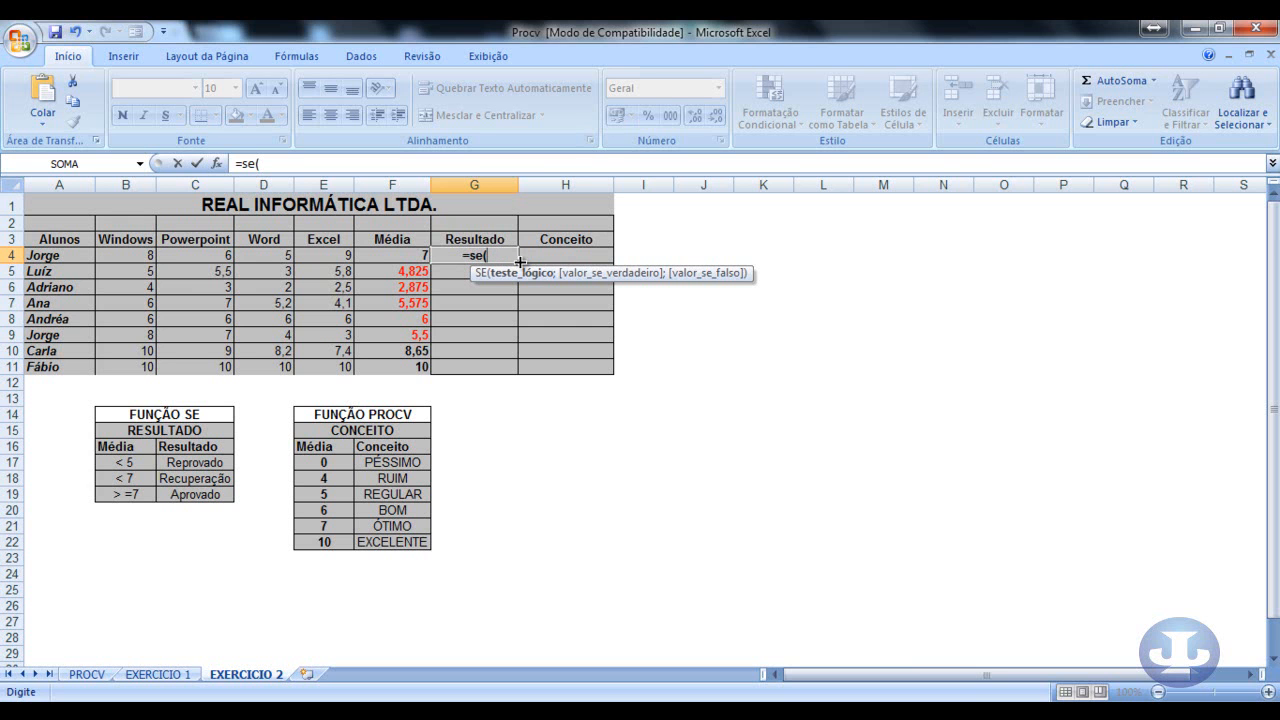
pyautogui.click(394, 256)
pyautogui.write('<')
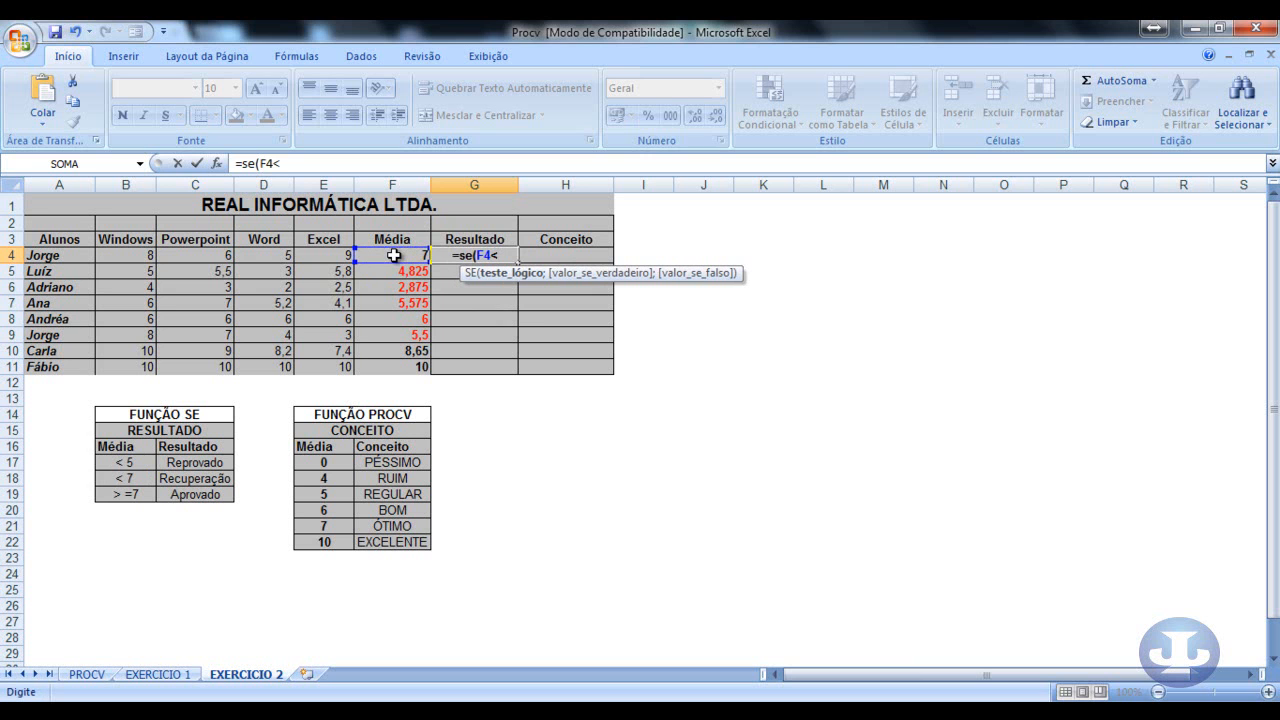
pyautogui.write('5')
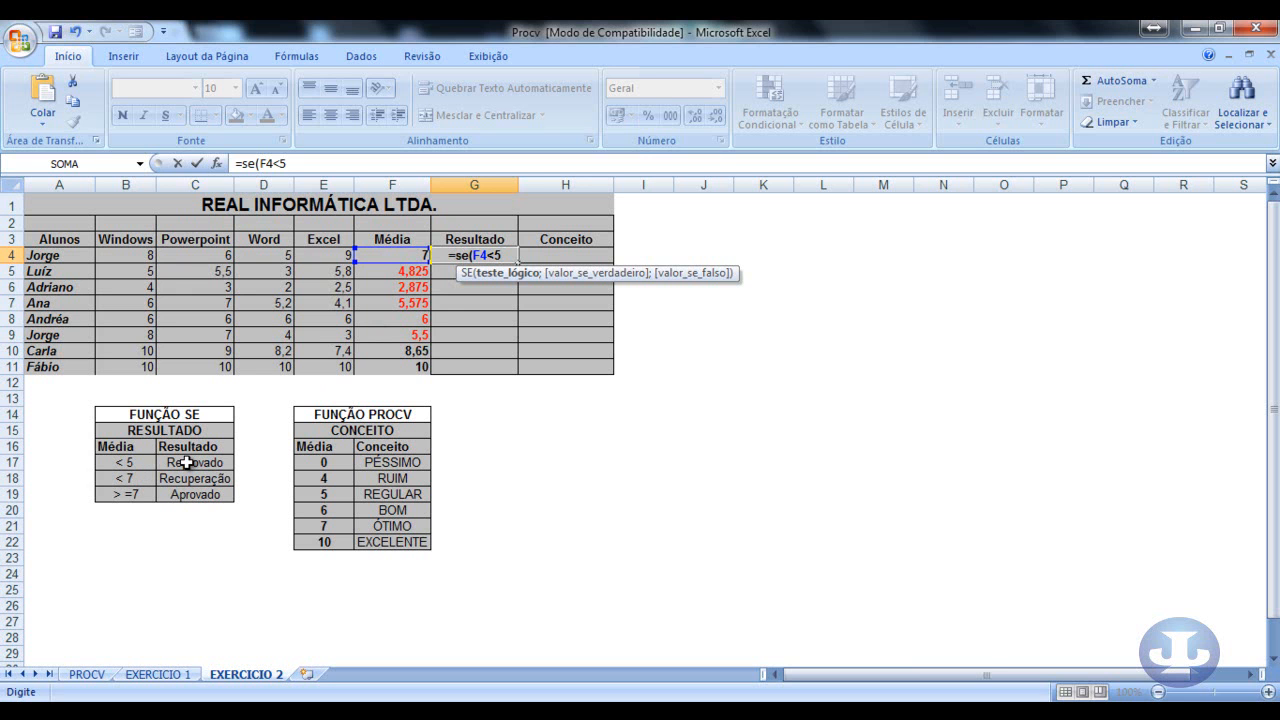
# Step: Set the SE formula's value if true to the Reprovado cell as the absolute reference $C$17
pyautogui.write(';')
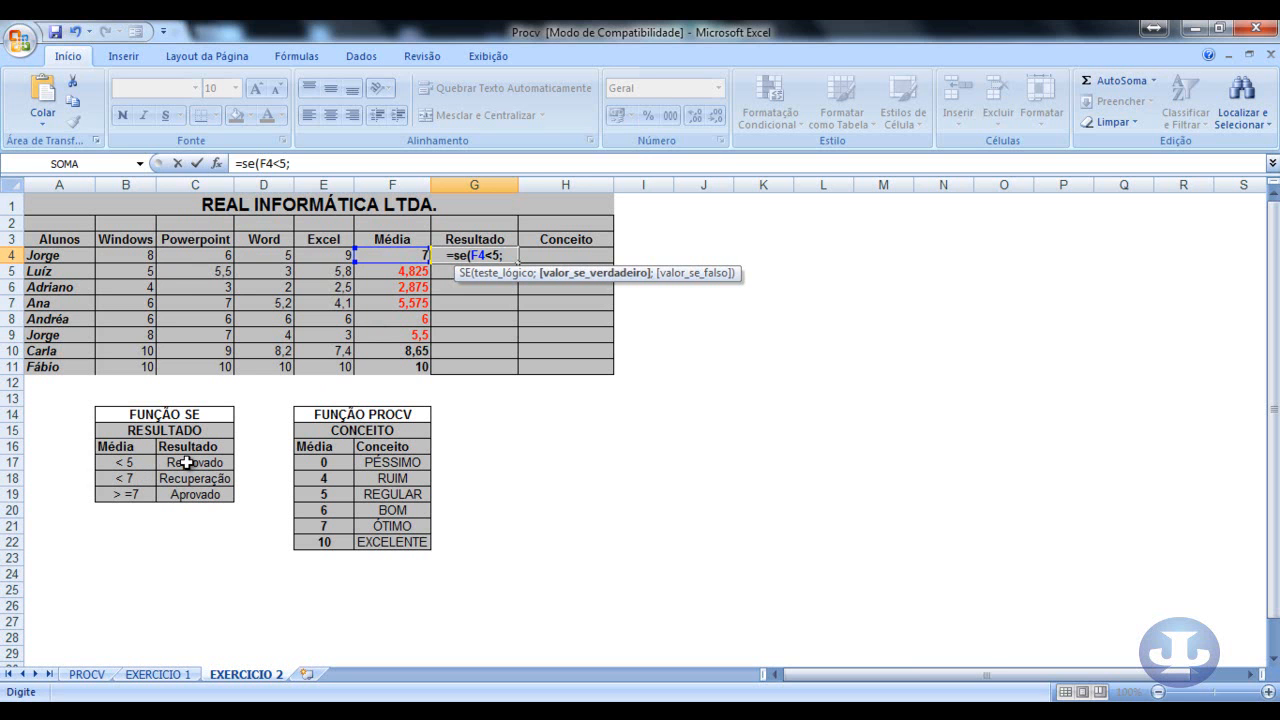
pyautogui.click(187, 462)
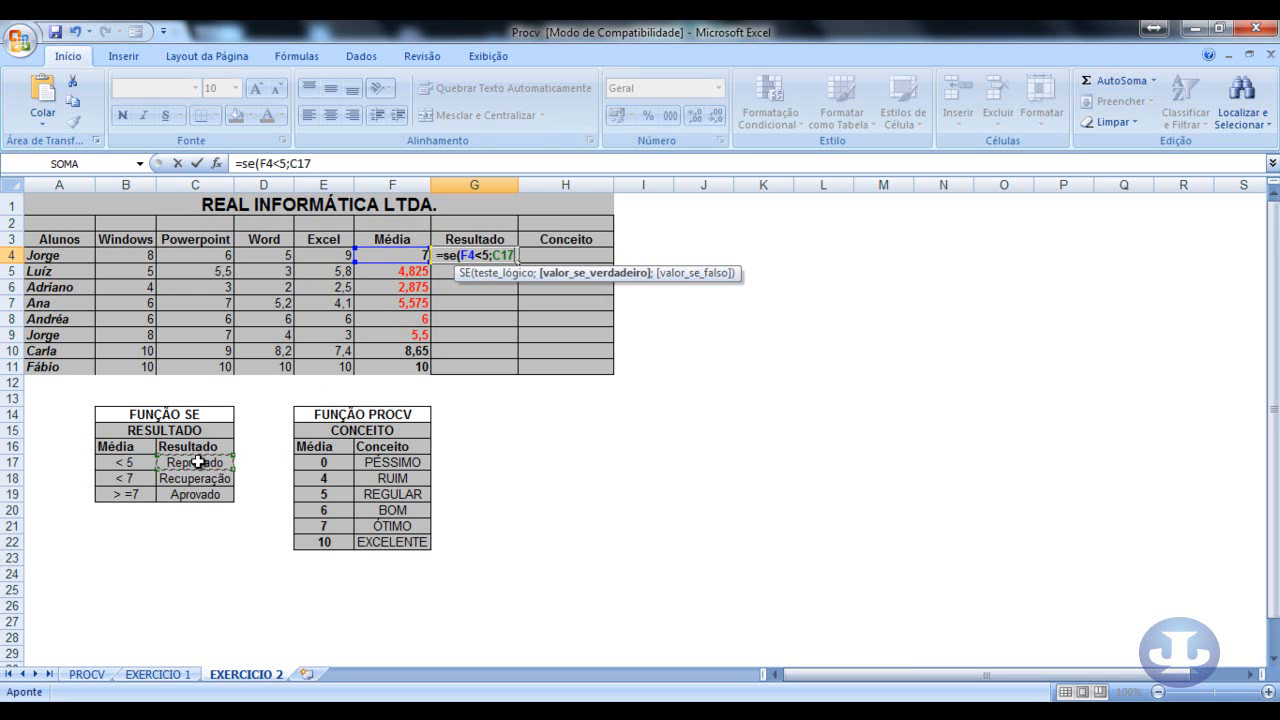
pyautogui.press('F4')
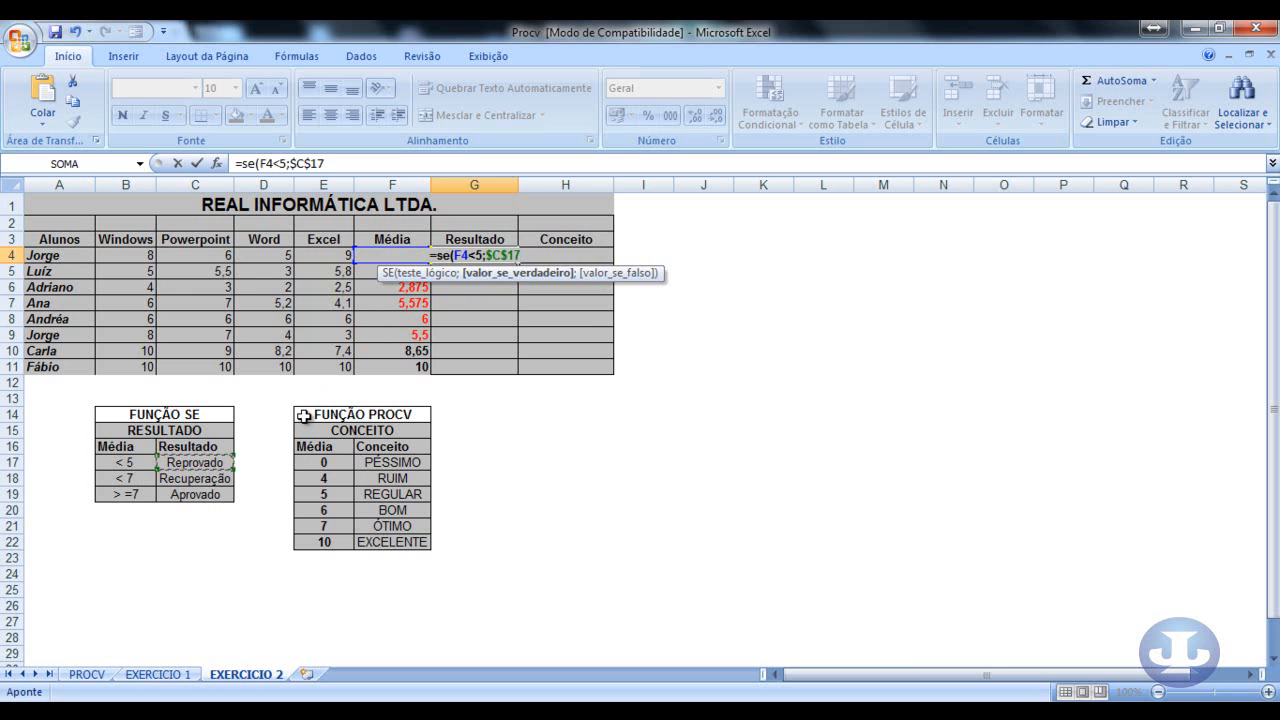
pyautogui.write(';')
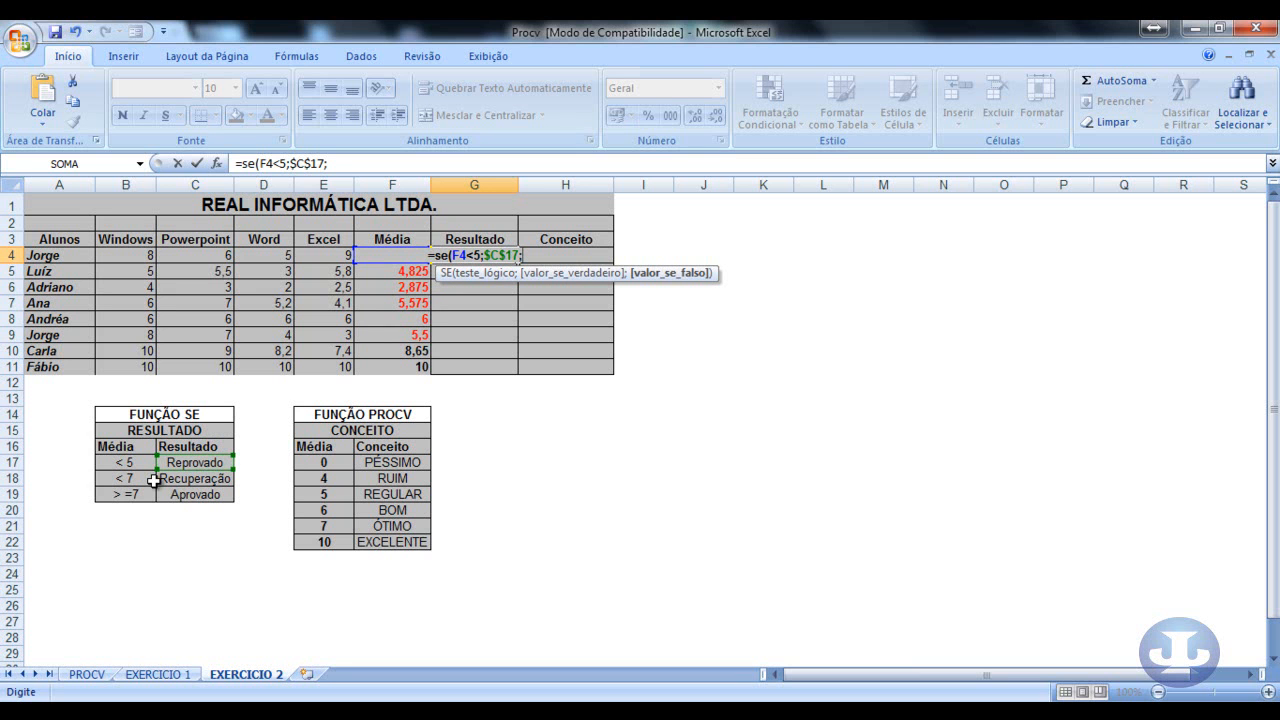
# Step: Nest a second SE as the value if false, testing F4<7 and returning the Recuperação cell as $C$18
pyautogui.write('se')
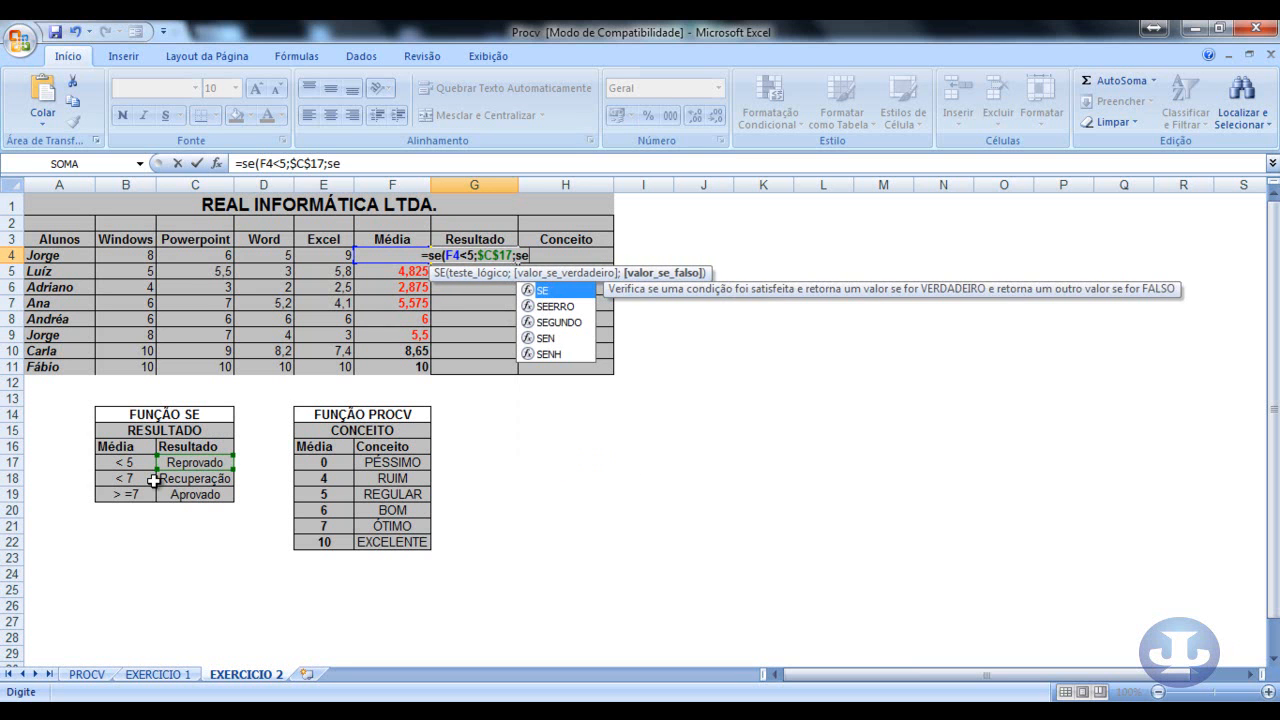
pyautogui.write('(')
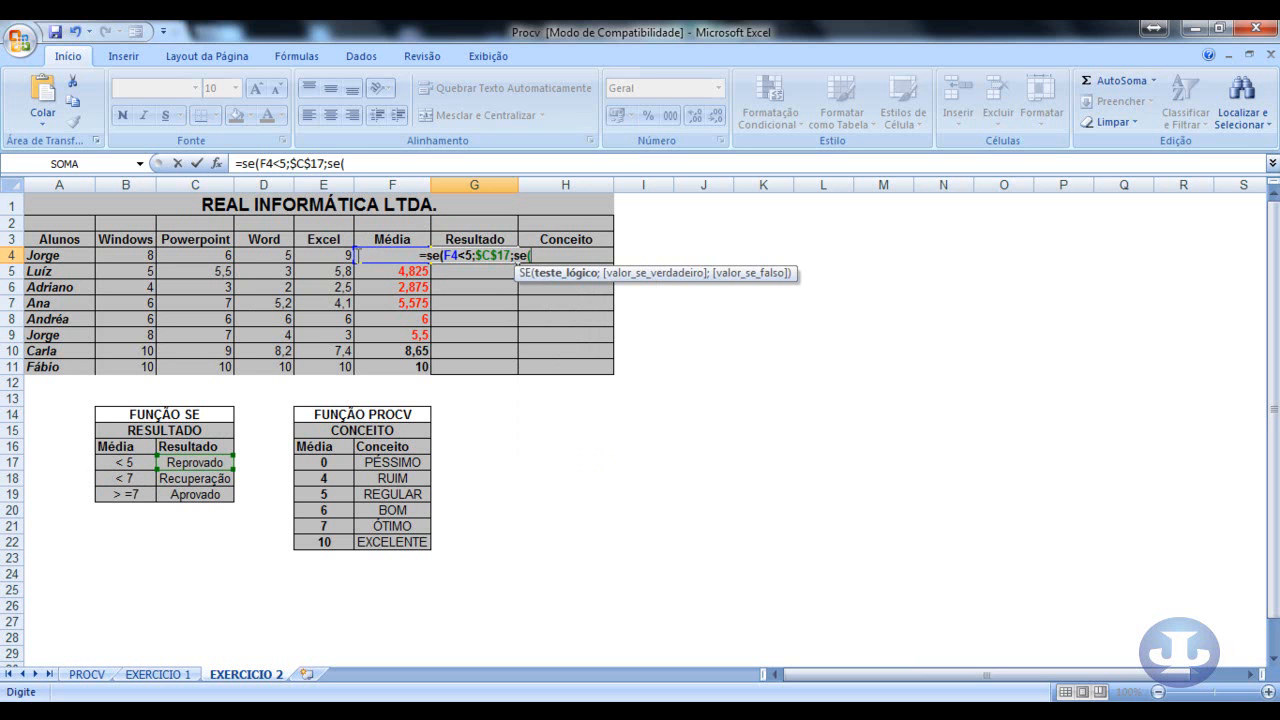
pyautogui.write('f4')
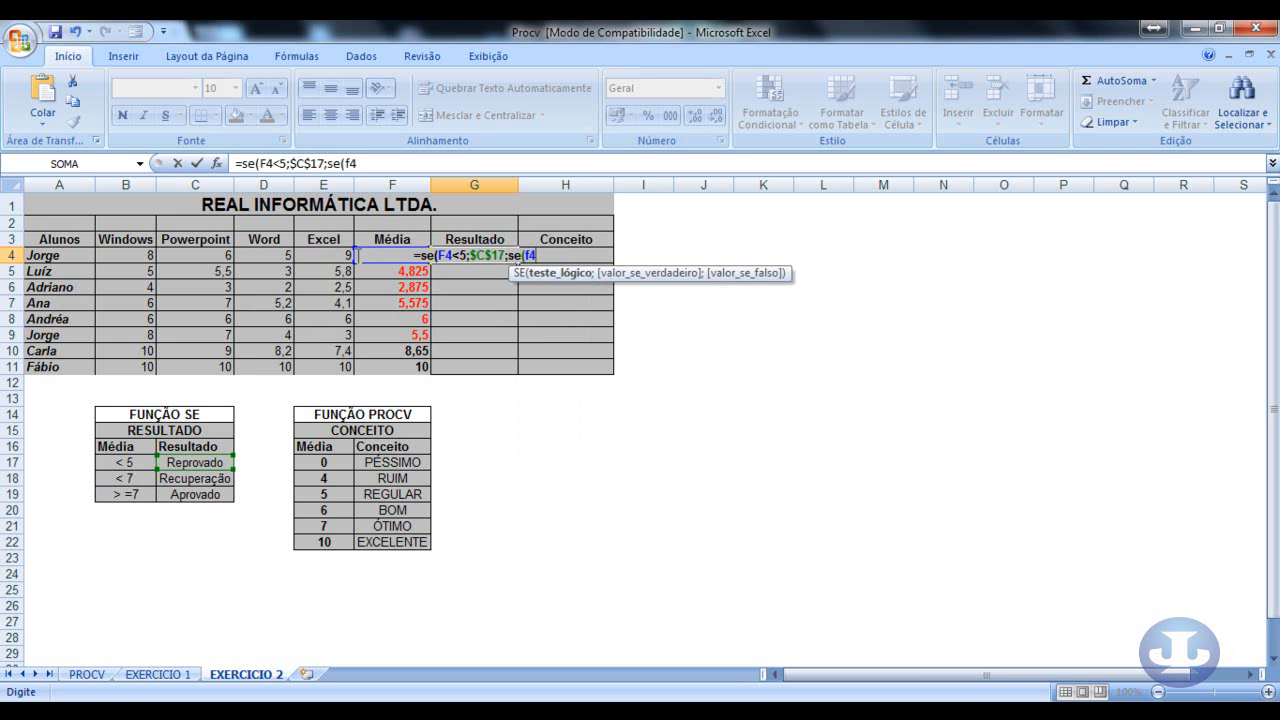
pyautogui.write('<')
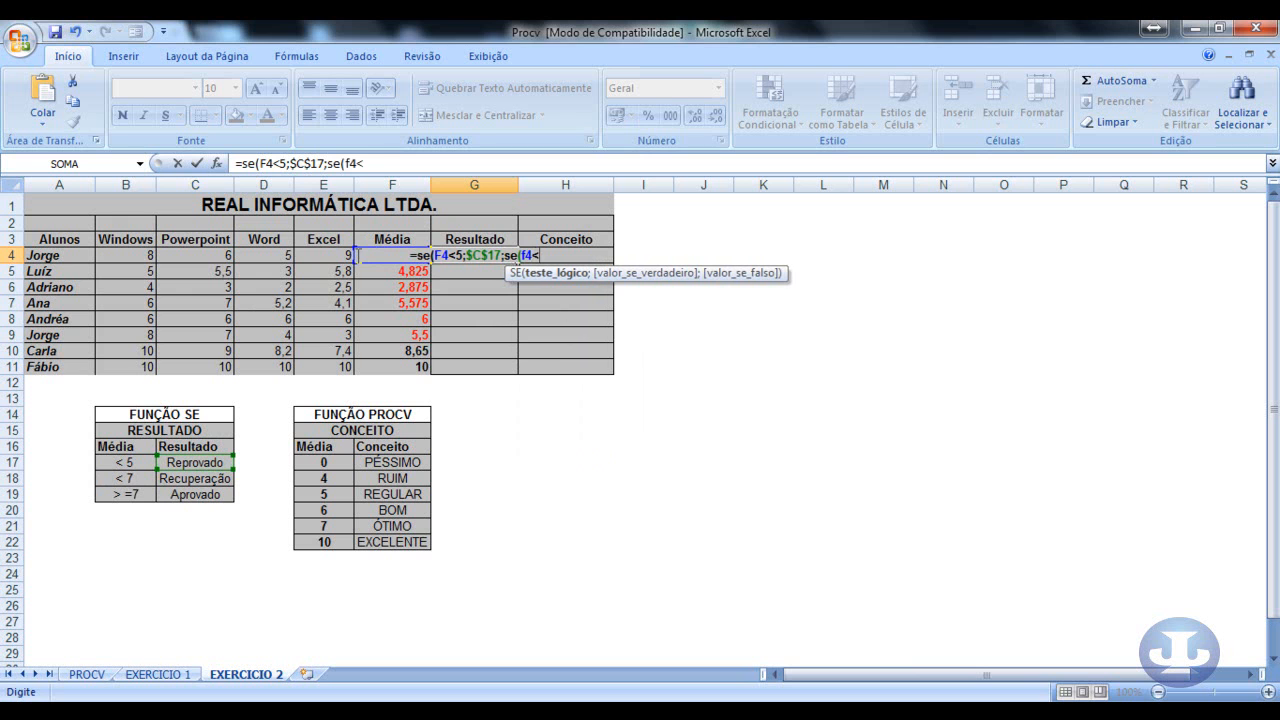
pyautogui.write('7')
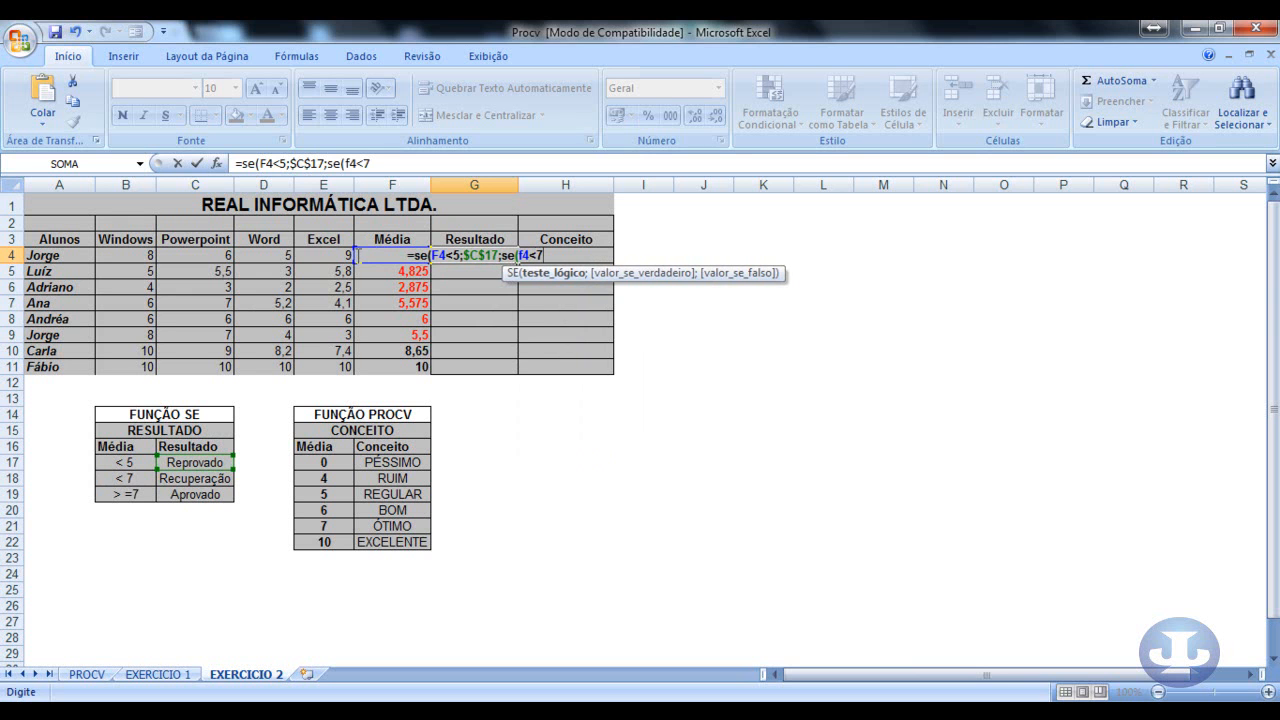
pyautogui.write(';')
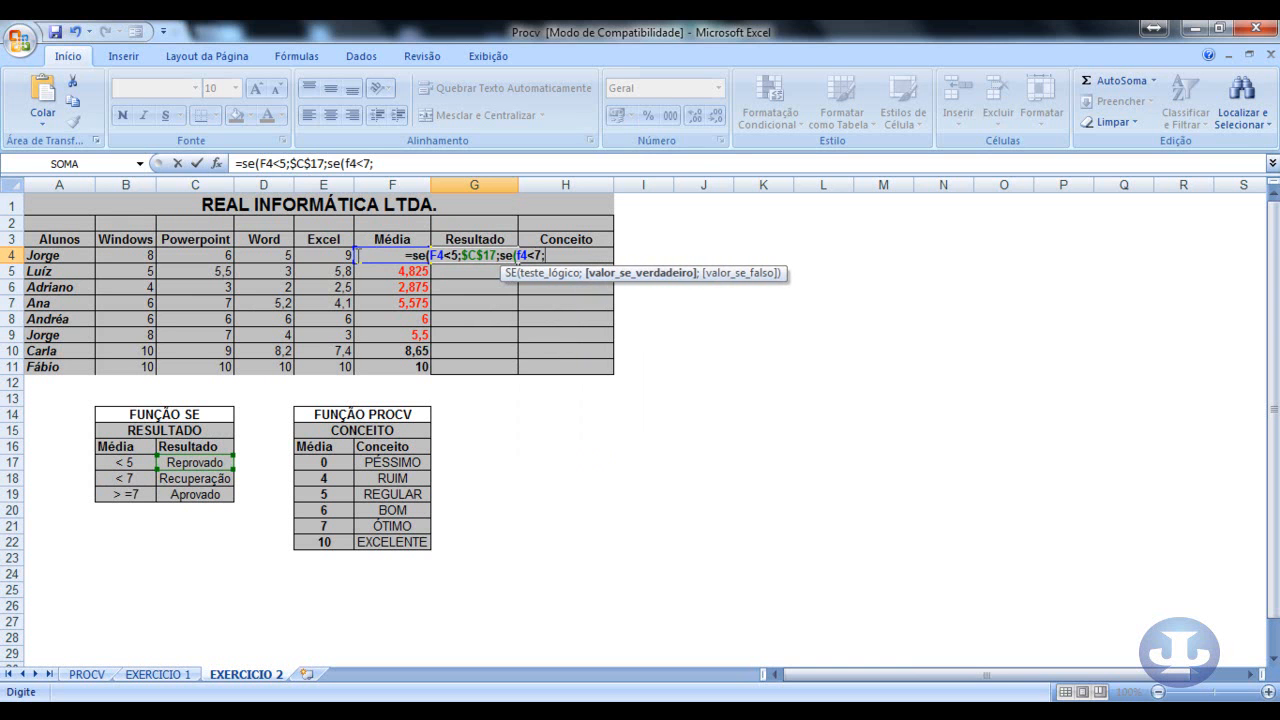
pyautogui.click(187, 481)
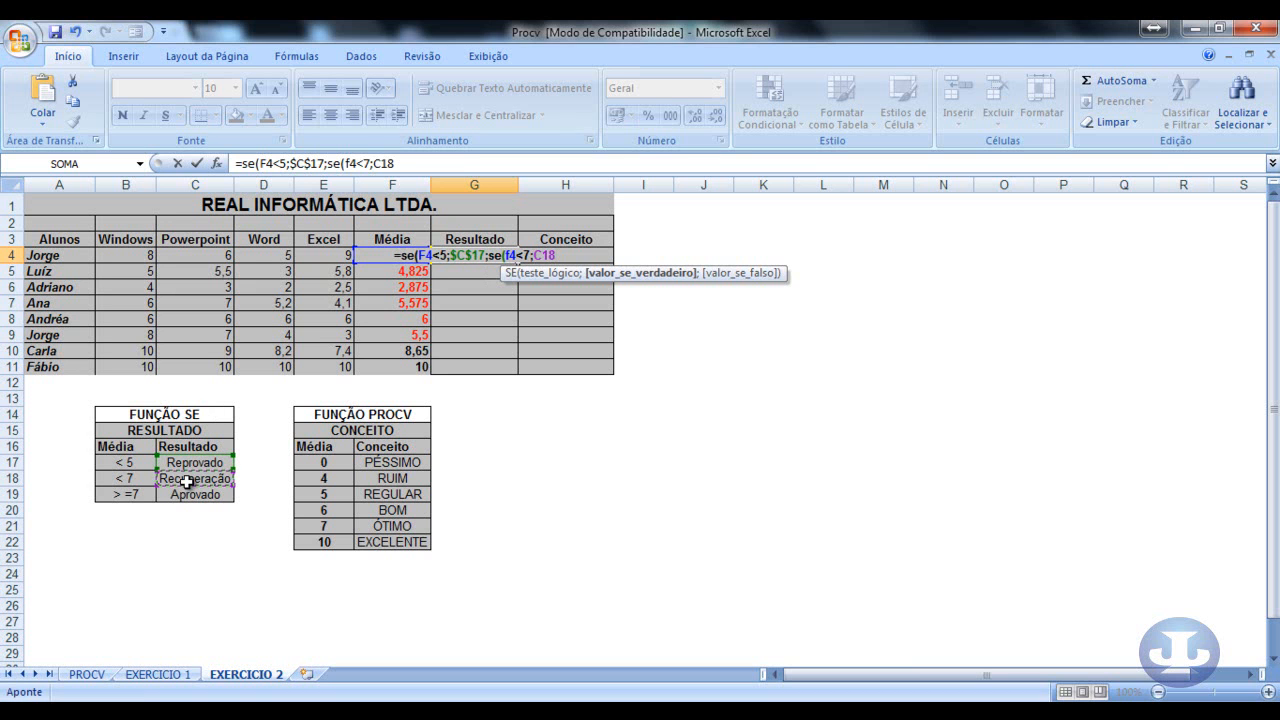
pyautogui.press('F4')
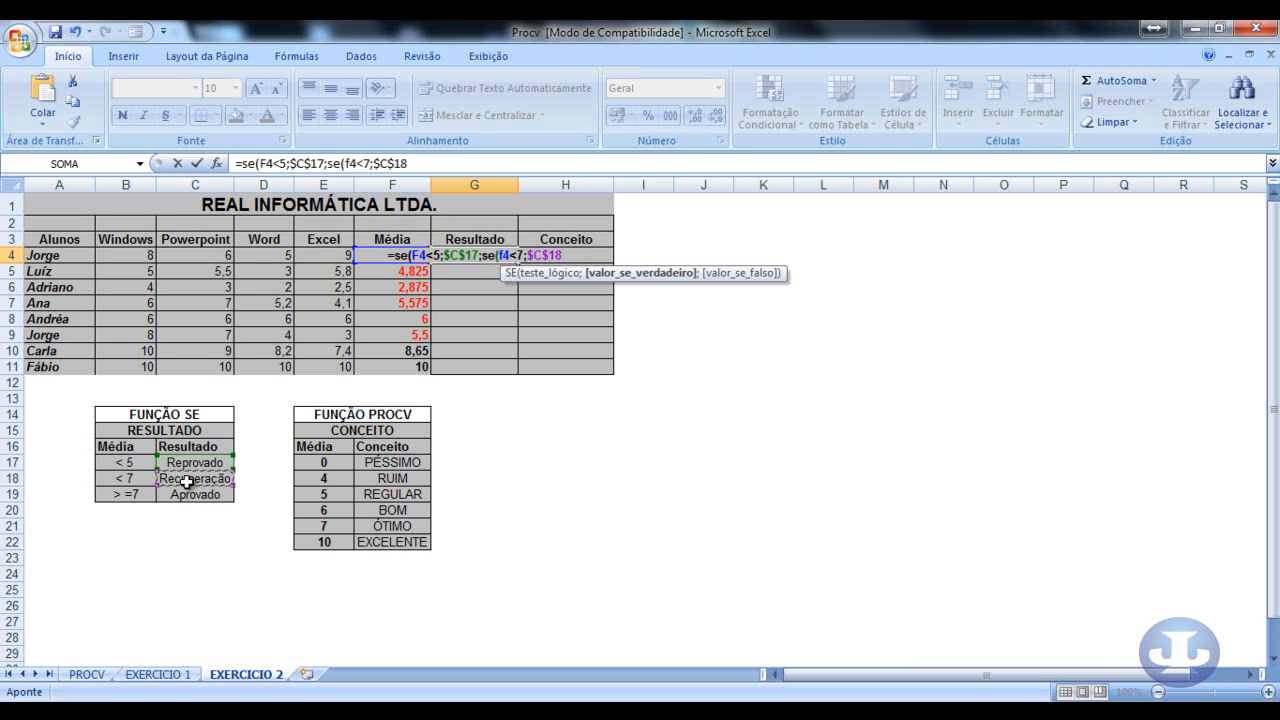
pyautogui.write(';')
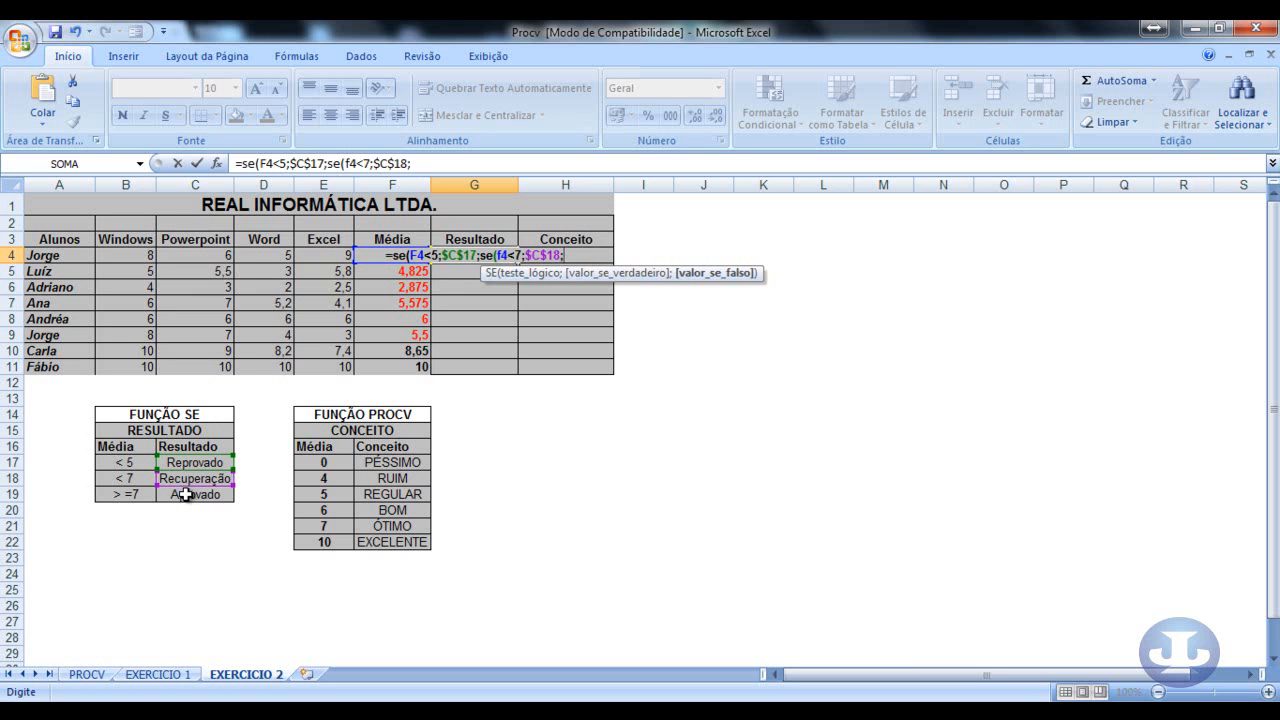
# Step: Finish G4's nested SE with the Aprovado cell $C$19 as the value if false, accepting the proposed parenthesis correction
pyautogui.click(188, 495)
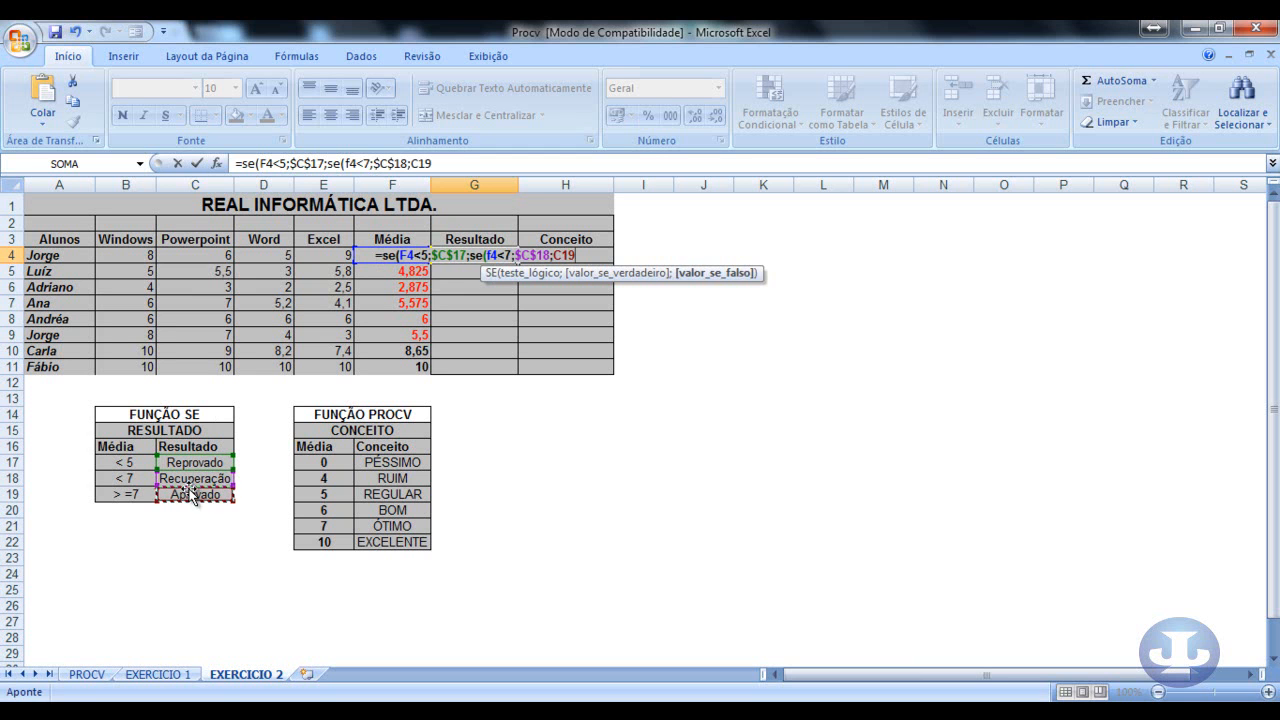
pyautogui.press('F4')
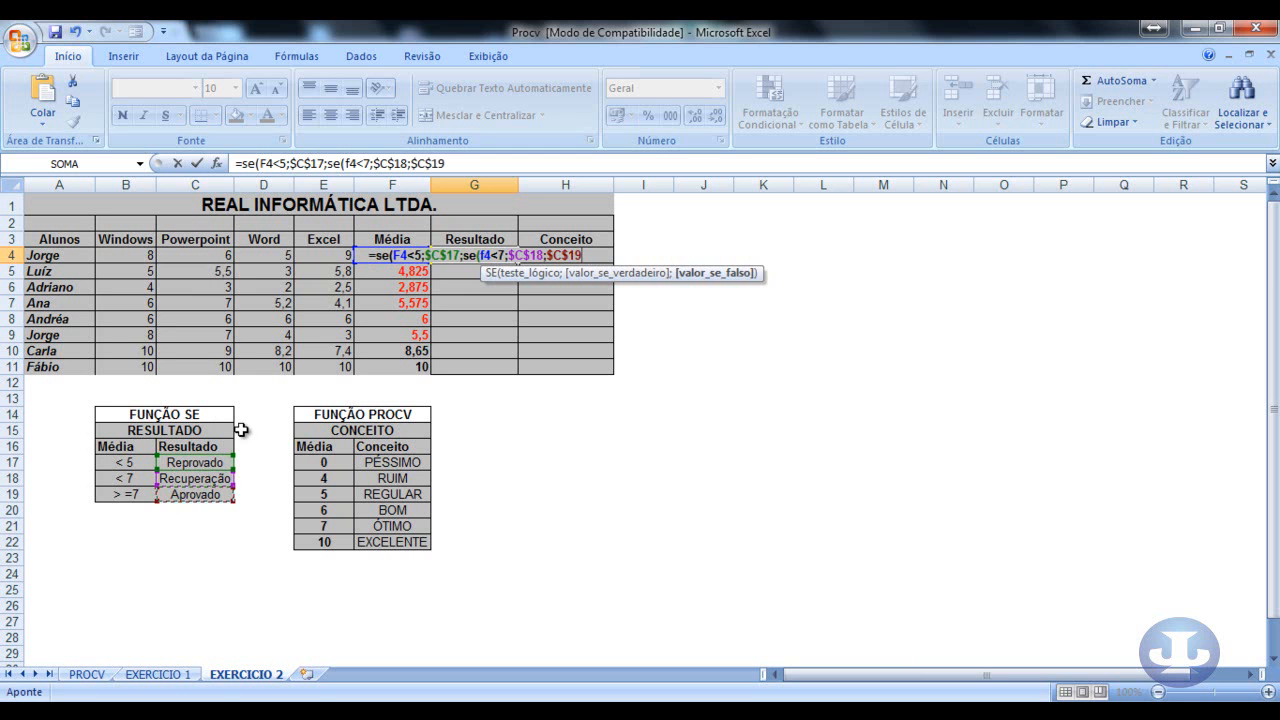
pyautogui.write(')')
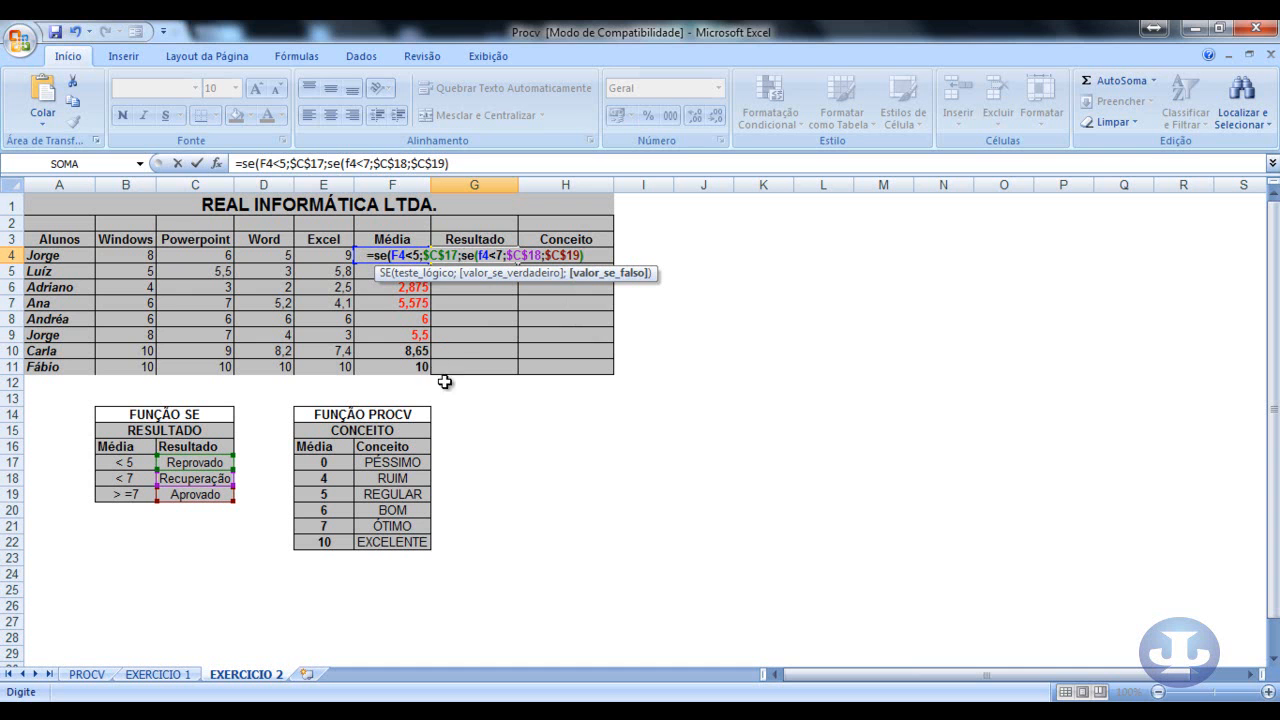
pyautogui.press('Return')
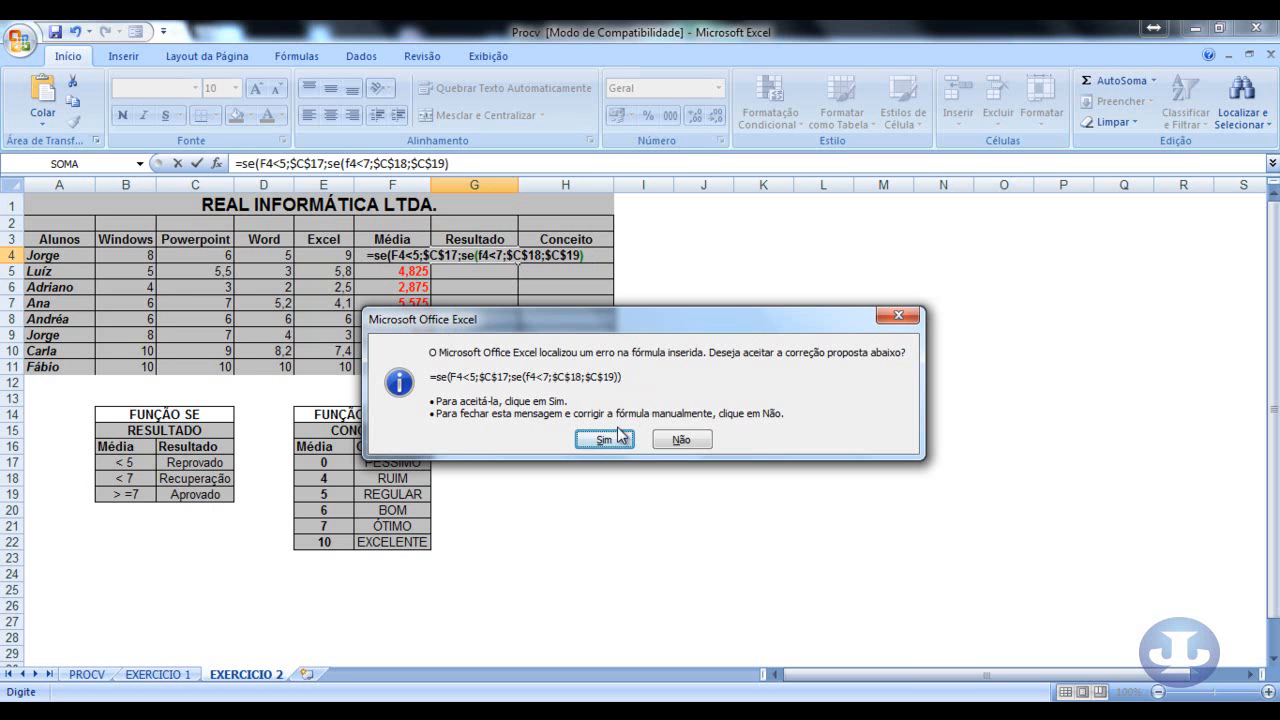
pyautogui.click(604, 439)
# Step: Fill the Resultado formula from G4 down to G11 for all students
pyautogui.click(479, 256)
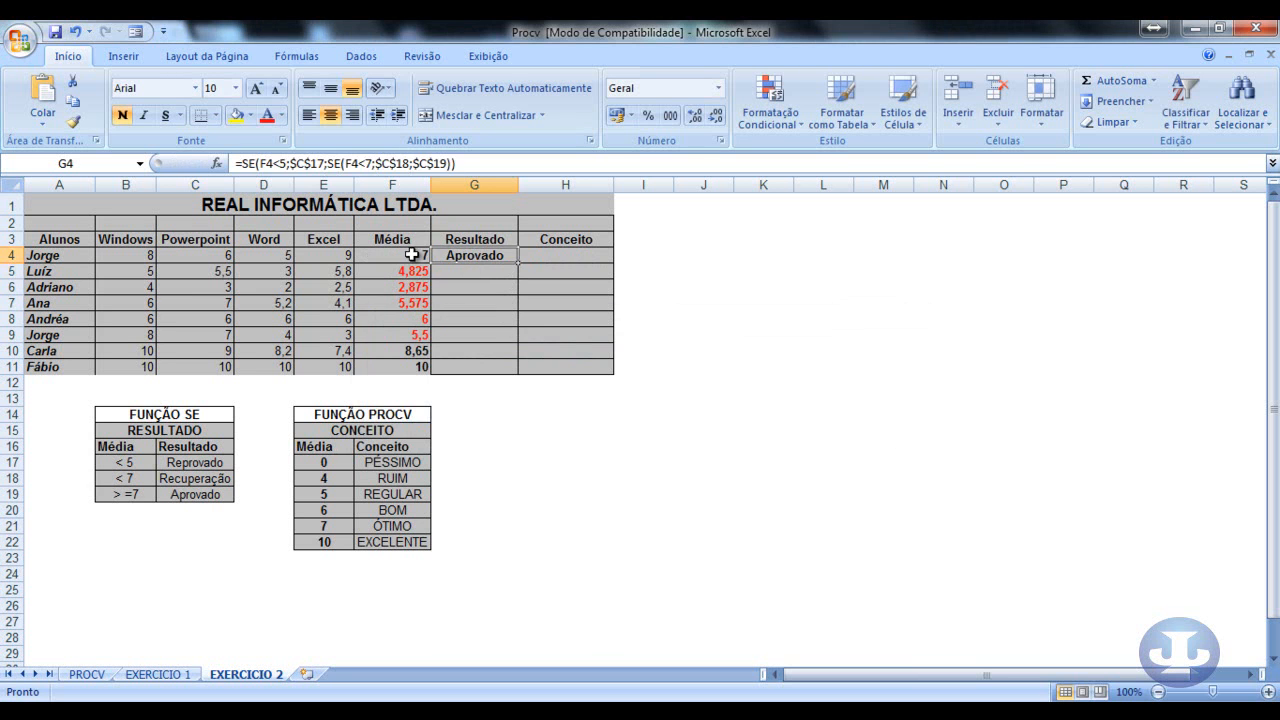
pyautogui.moveTo(519, 262); pyautogui.dragTo(524, 368)
pyautogui.click(465, 275)
pyautogui.moveTo(465, 255); pyautogui.dragTo(481, 367)
# Step: Reduce the Média values in F5:F7 to one decimal place
pyautogui.moveTo(404, 270); pyautogui.dragTo(403, 302)
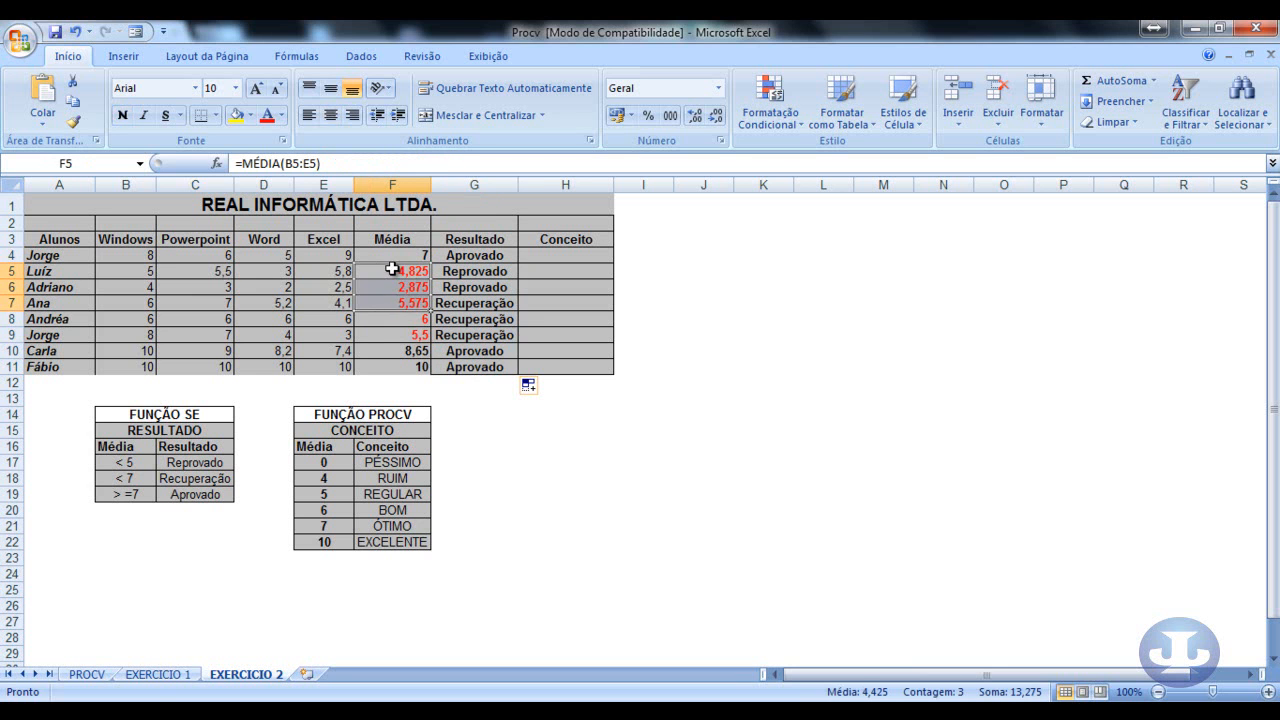
pyautogui.click(713, 119)
pyautogui.click(713, 119)
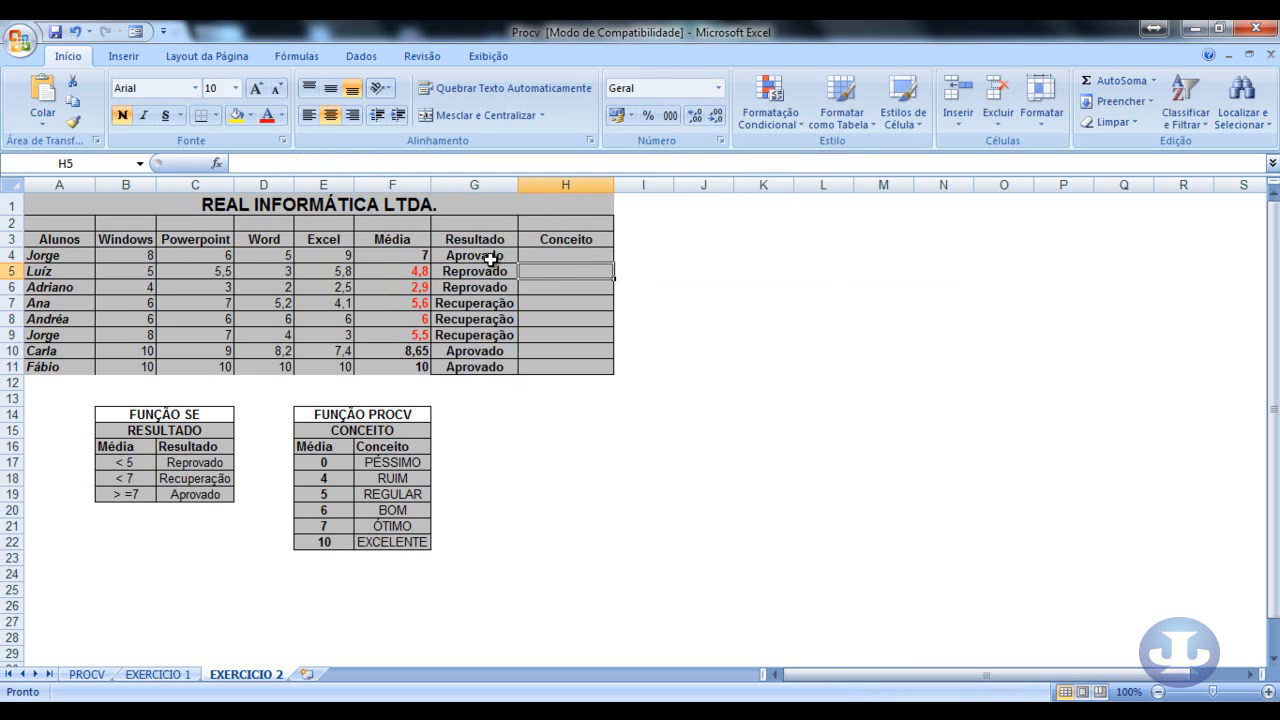
# Step: Start a PROCV formula in the first student's Conceito cell H4, using the average in F4 as the lookup value
pyautogui.click(555, 254)
pyautogui.click(535, 364)
pyautogui.click(566, 256)
pyautogui.write('=procv')
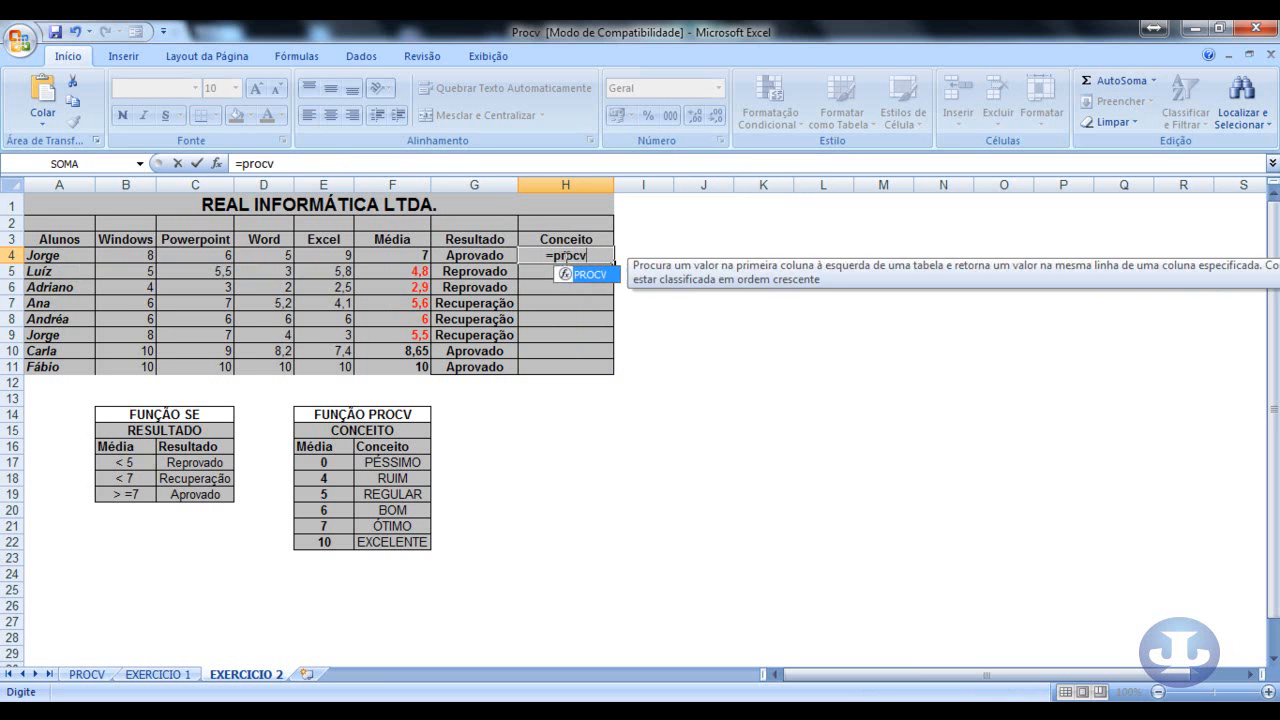
pyautogui.write('(')
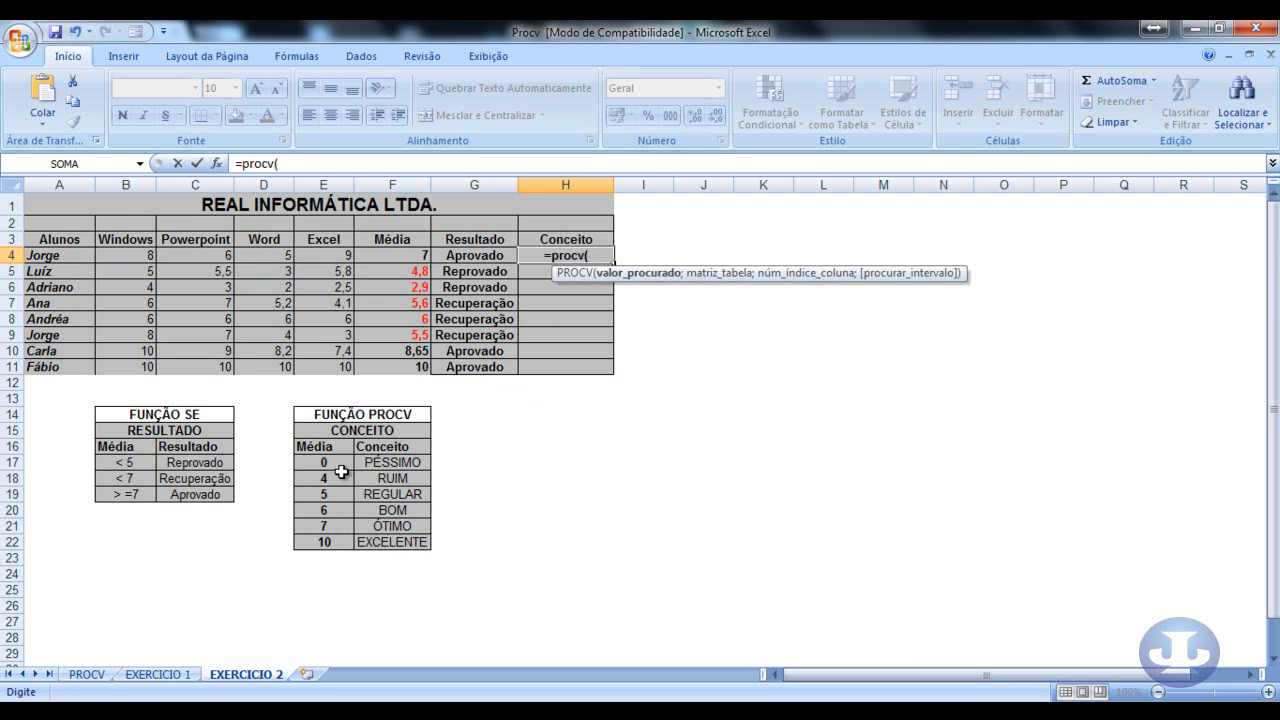
pyautogui.click(398, 257)
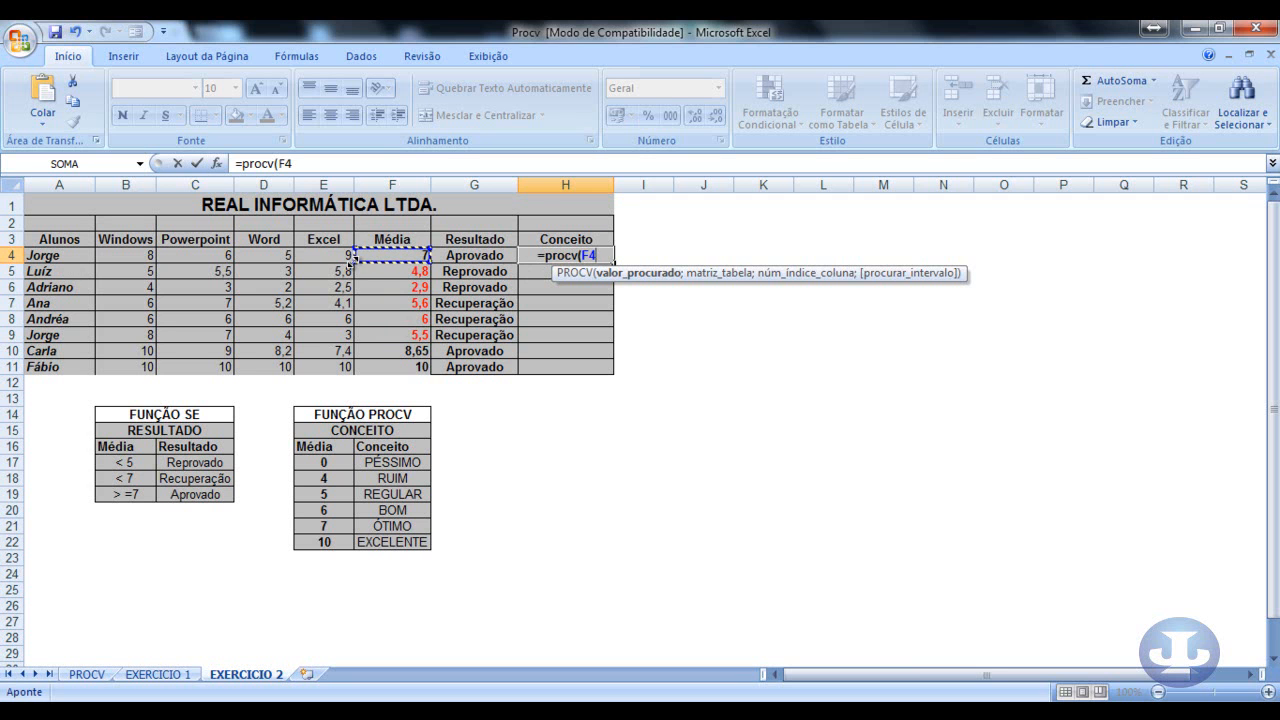
pyautogui.write(';')
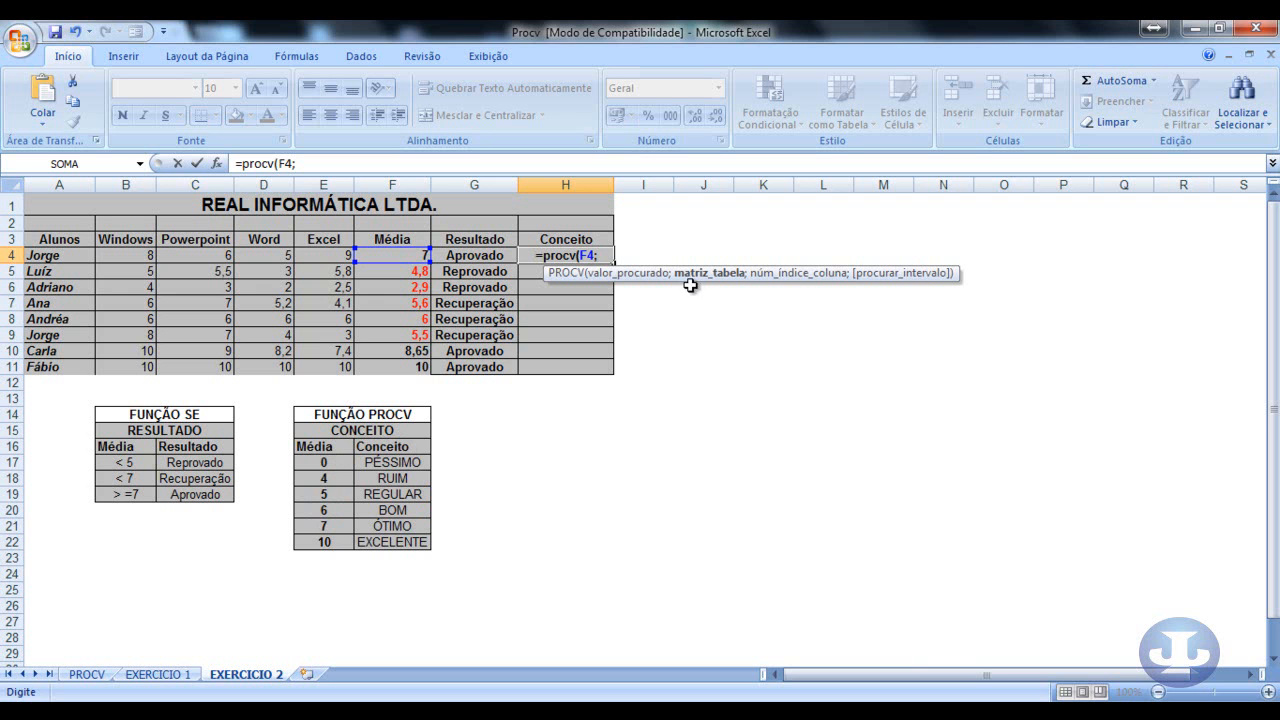
# Step: Complete H4's PROCV with the Média/Conceito table E16:F22 as the table array and 2 as the column index
pyautogui.moveTo(317, 447); pyautogui.dragTo(400, 542)
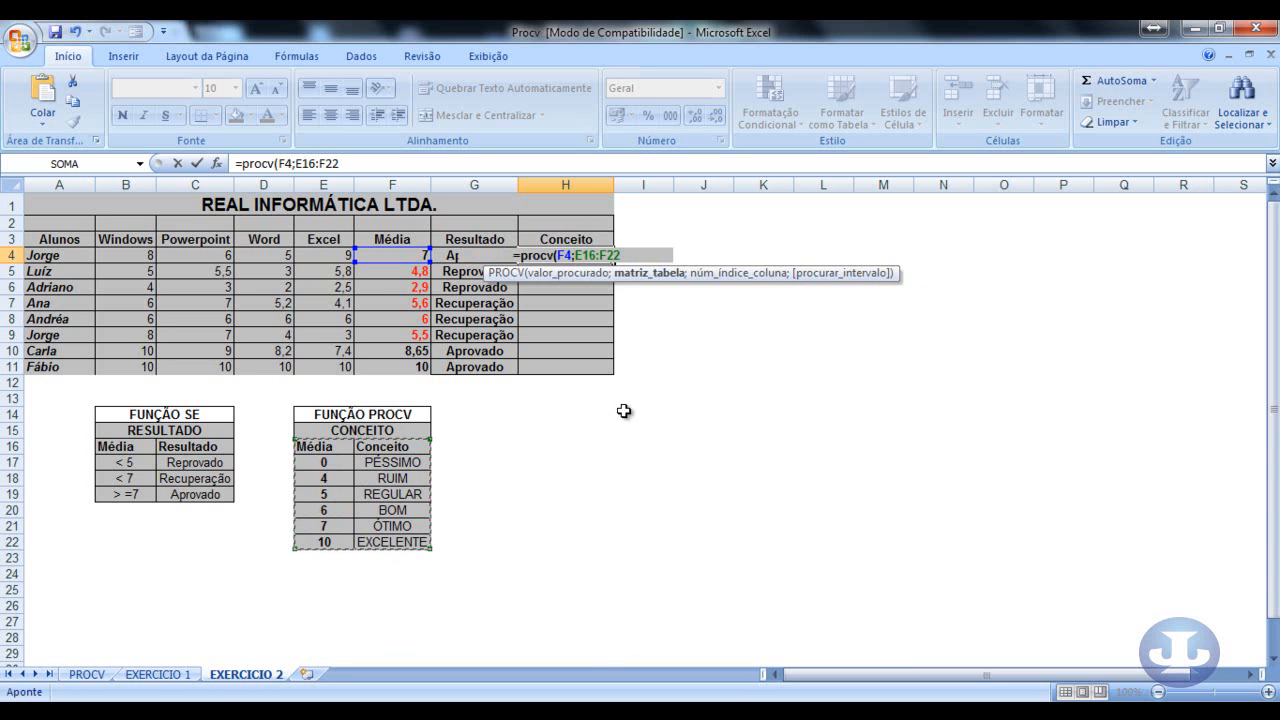
pyautogui.write(';')
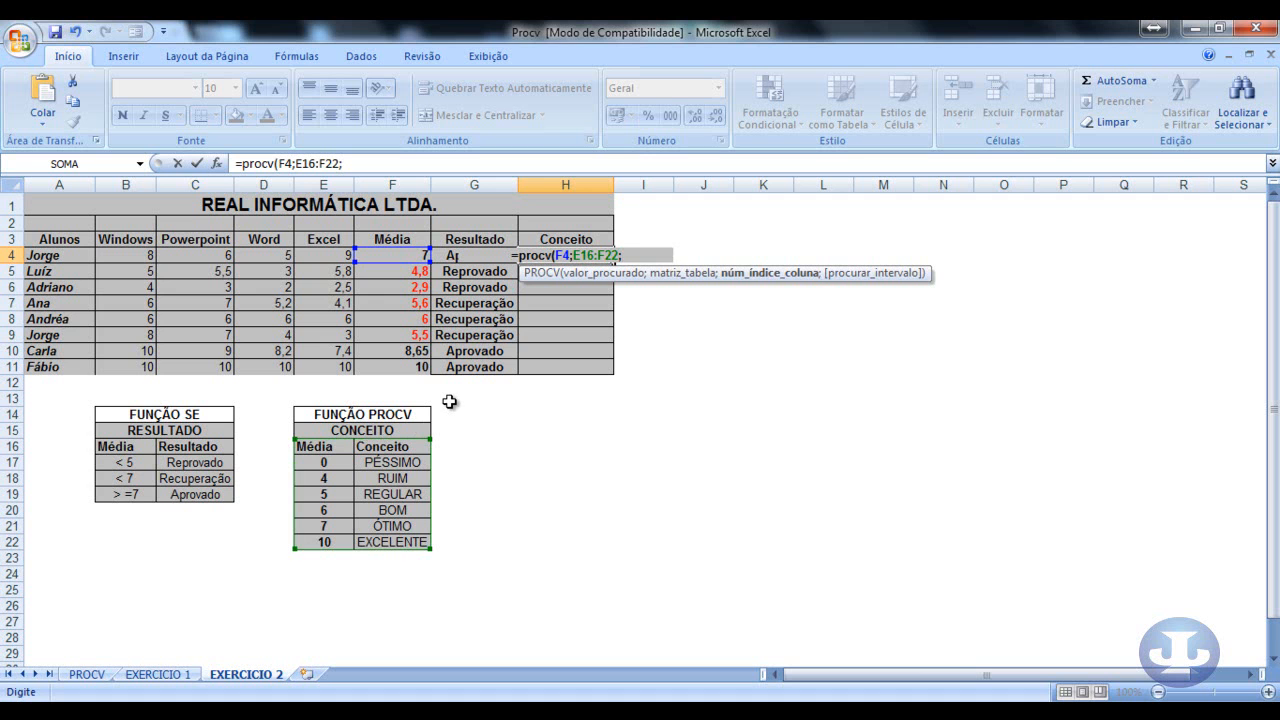
pyautogui.write('2')
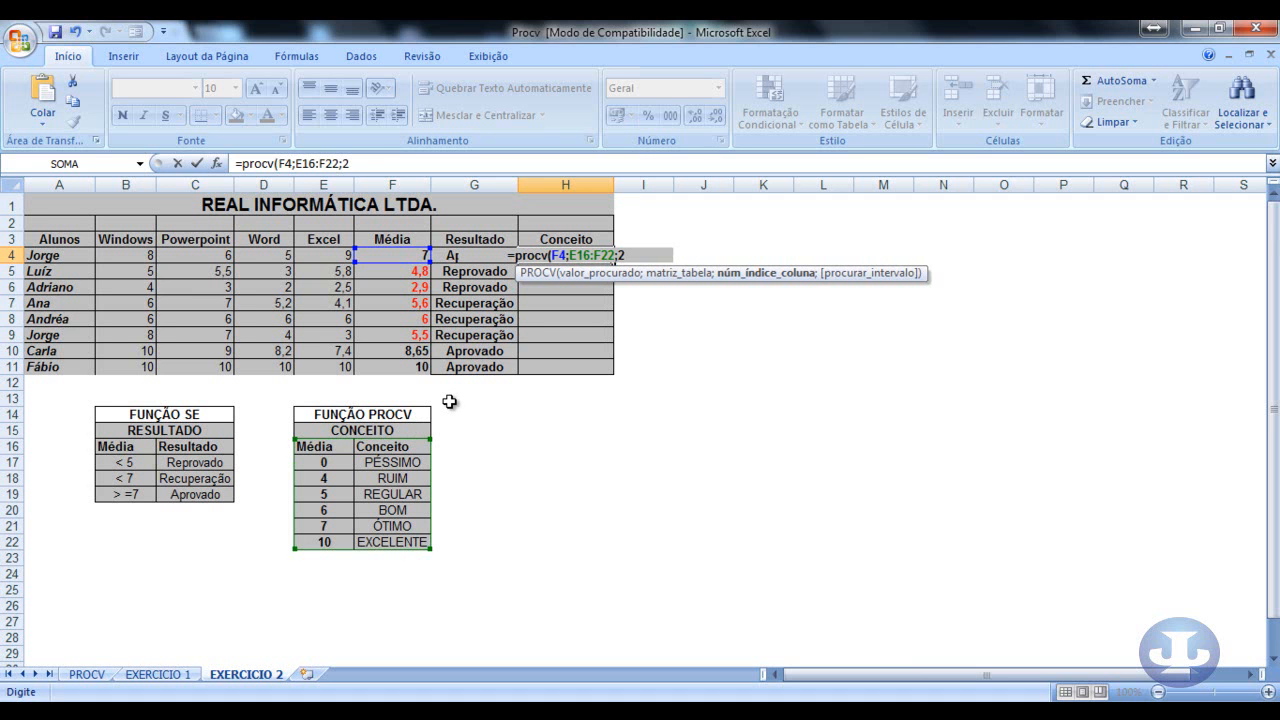
pyautogui.write(')')
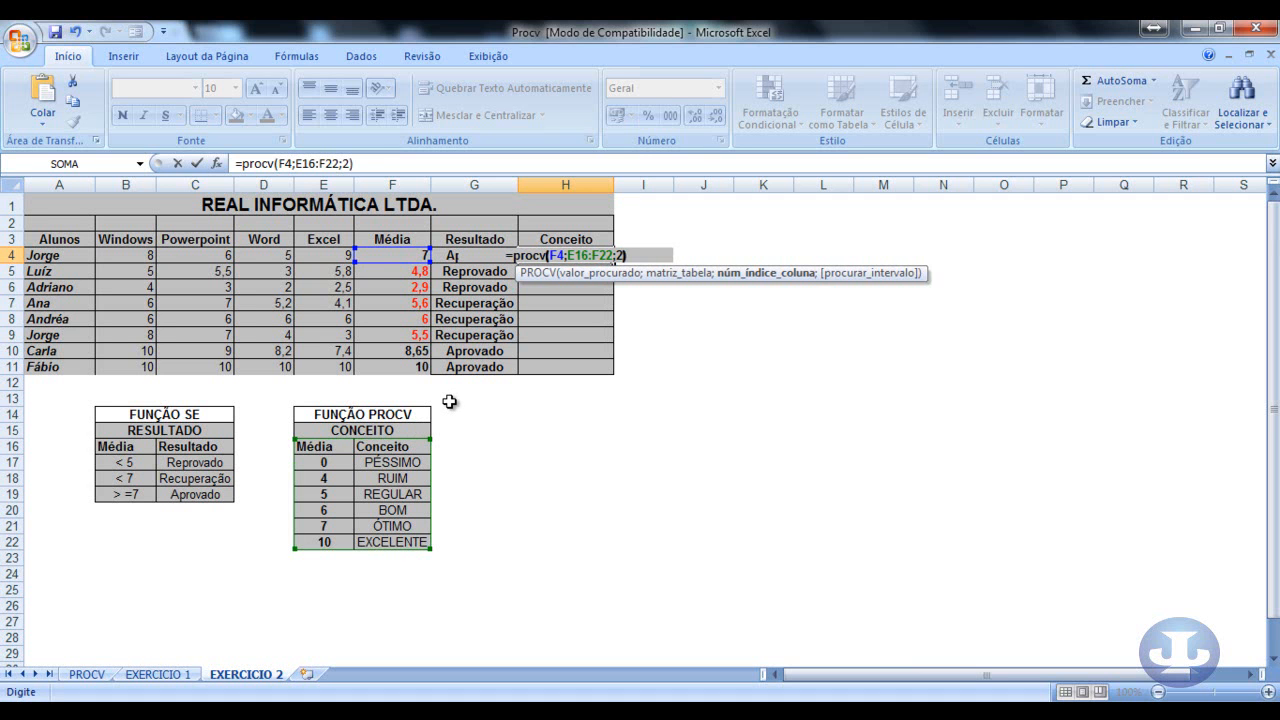
pyautogui.press('Return')
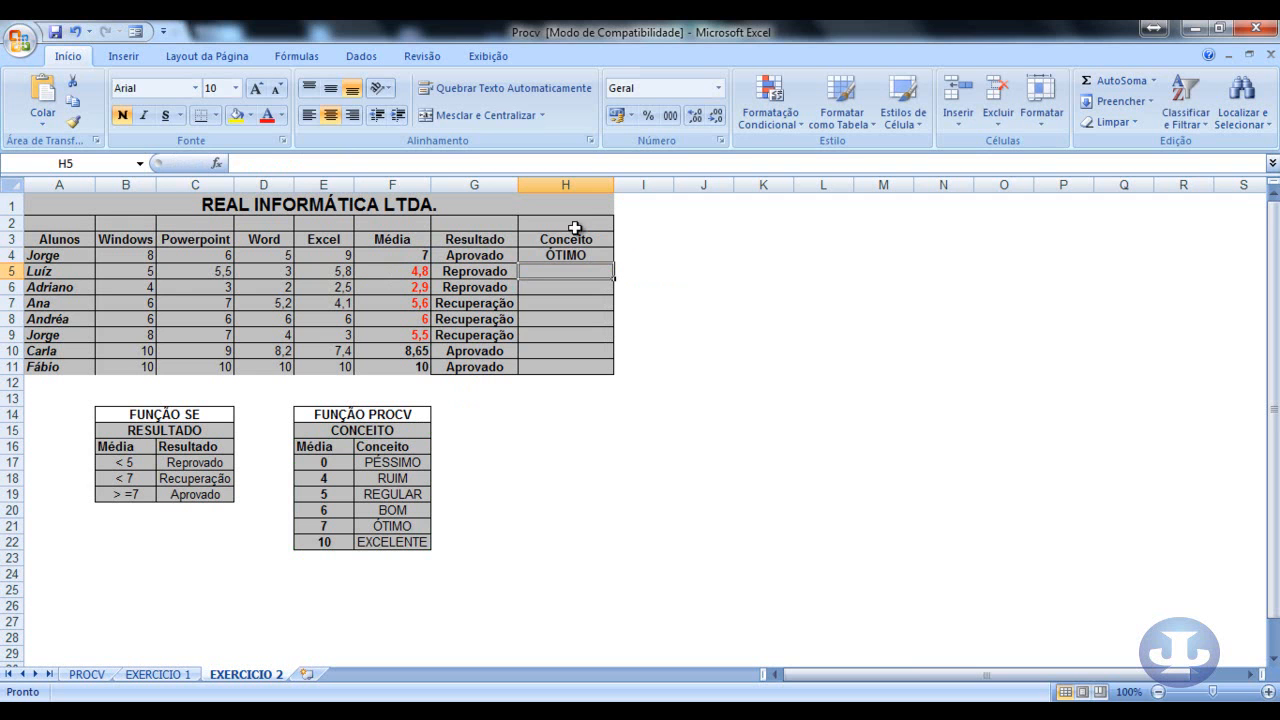
# Step: Compare the Conceito in H4 and the average in F4 with the matching row of the FUNÇÃO PROCV table
pyautogui.click(557, 255)
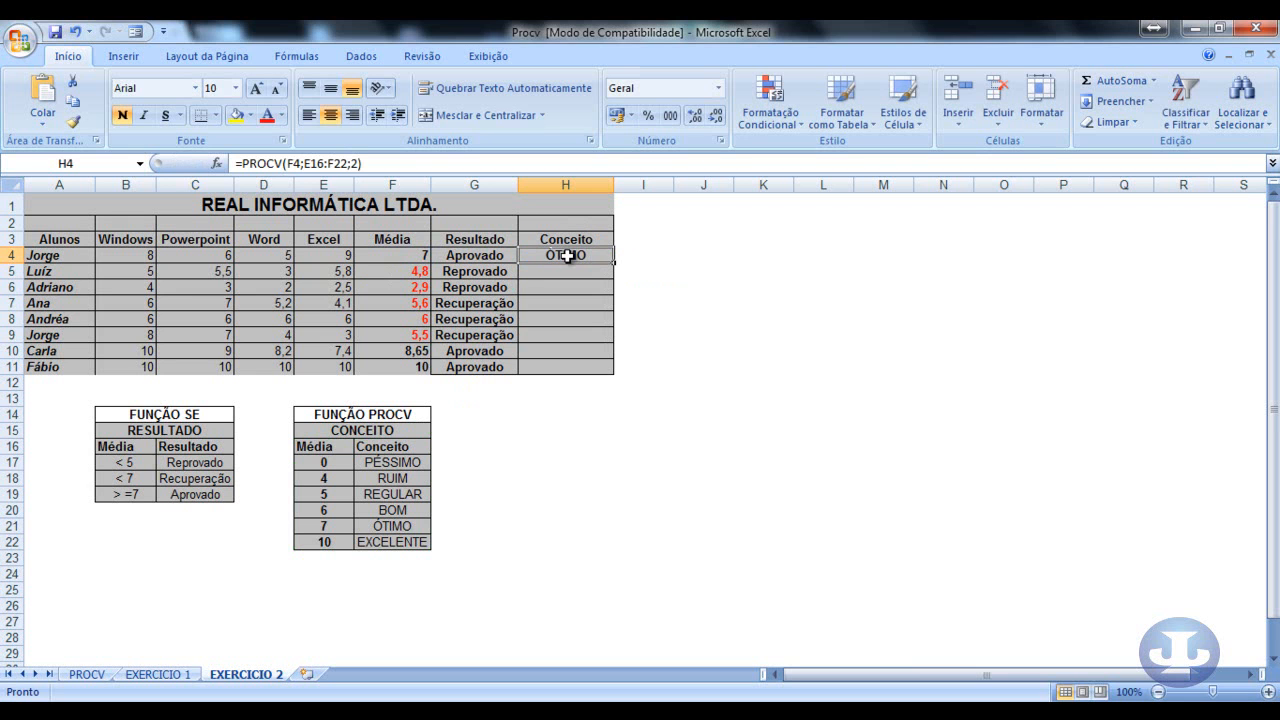
pyautogui.click(398, 254)
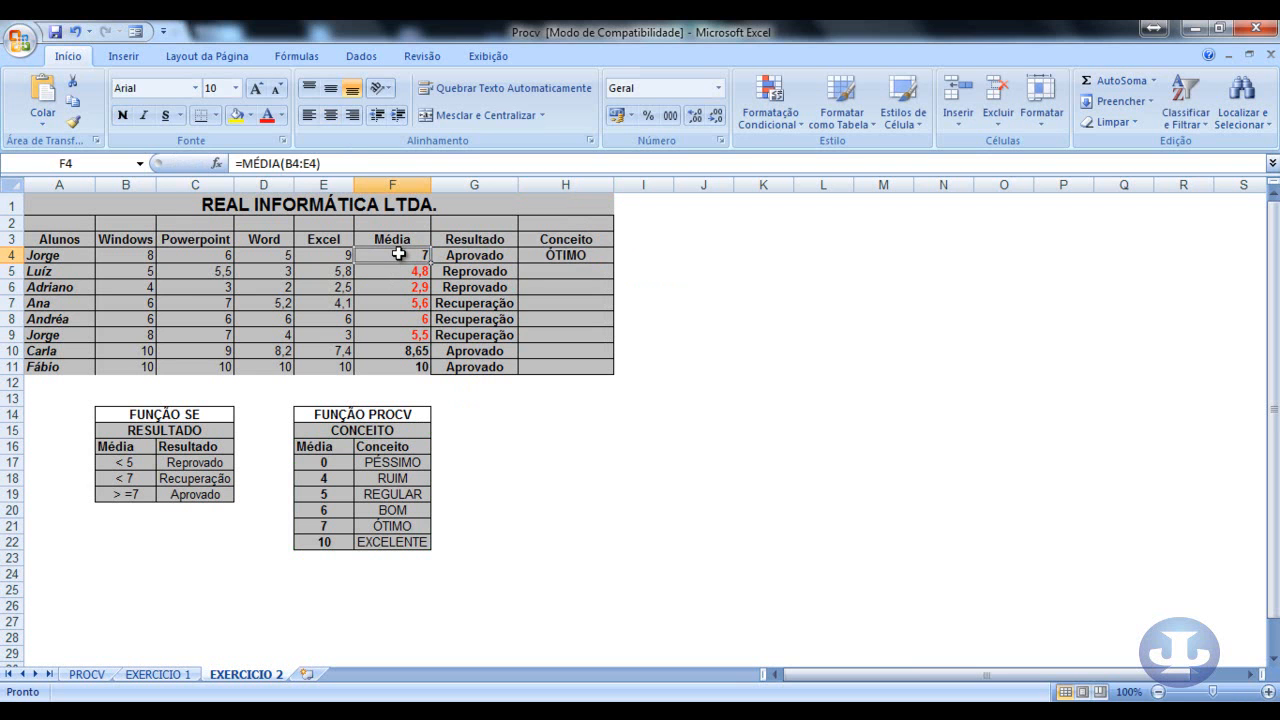
pyautogui.click(322, 528)
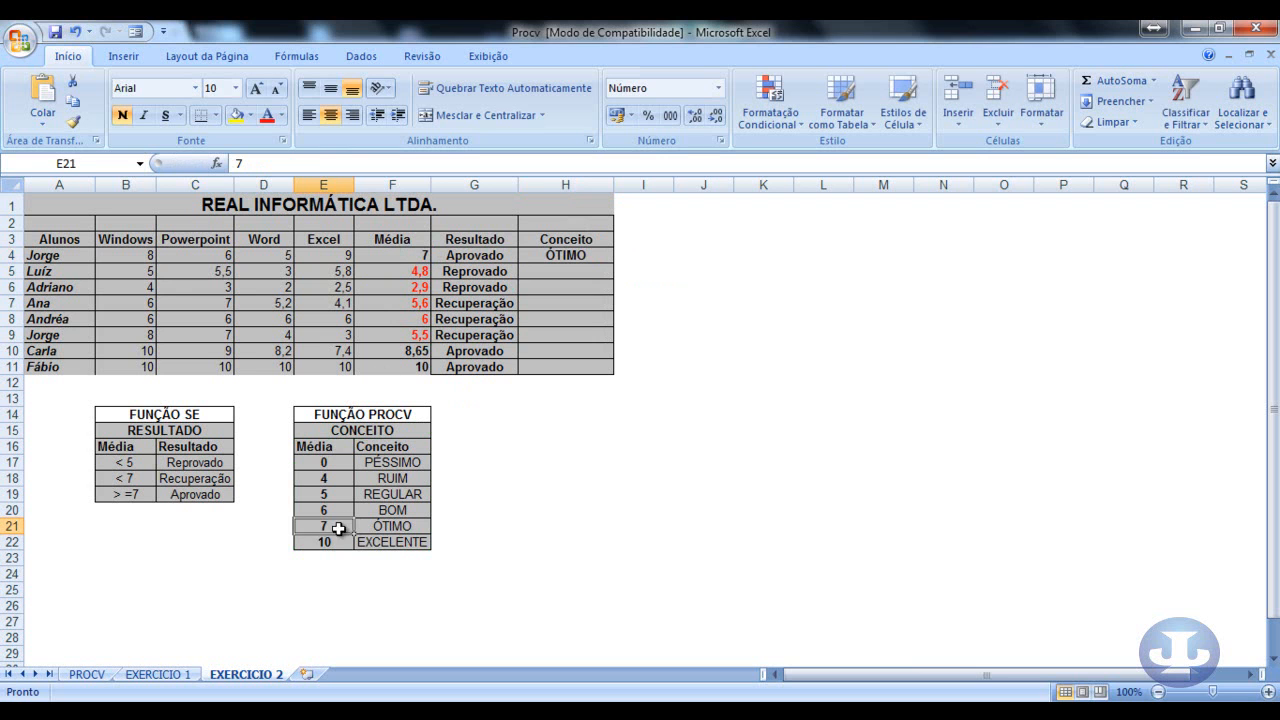
pyautogui.click(388, 526)
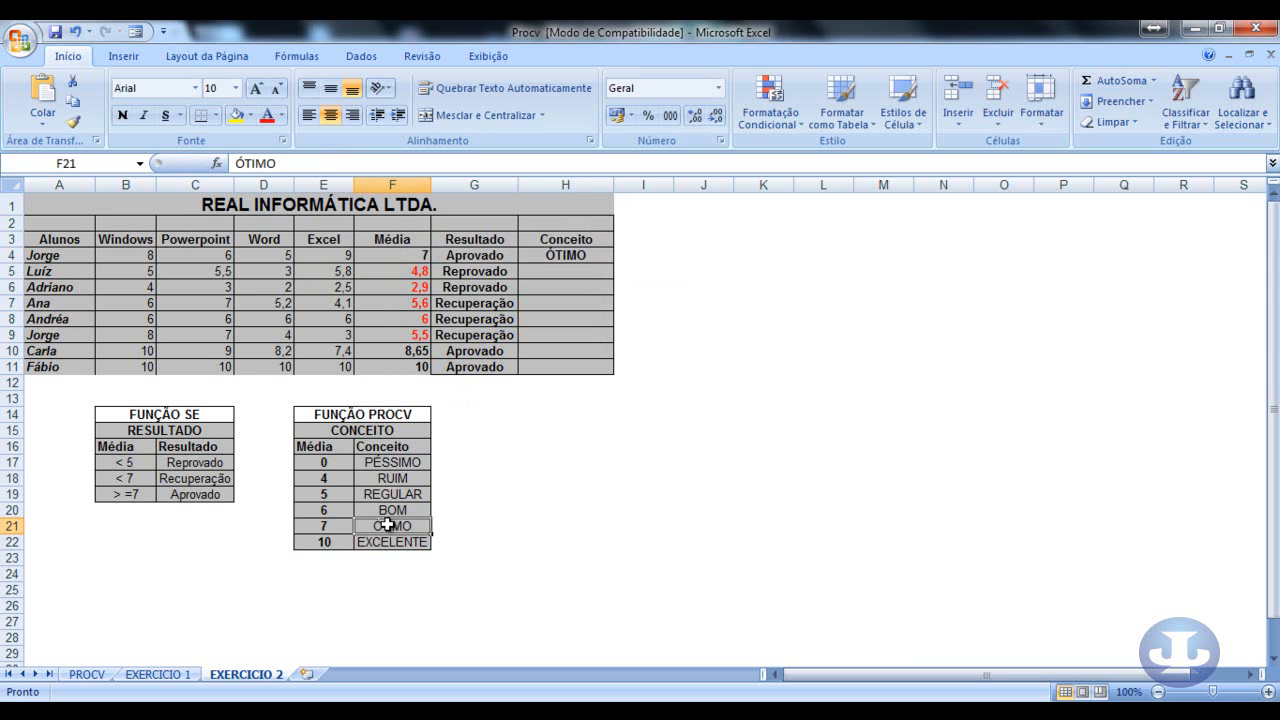
# Step: Test the formulas by setting the average in F4 to 5 and checking the first student's Conceito and Resultado
pyautogui.click(411, 254)
pyautogui.write('5')
pyautogui.press('Return')
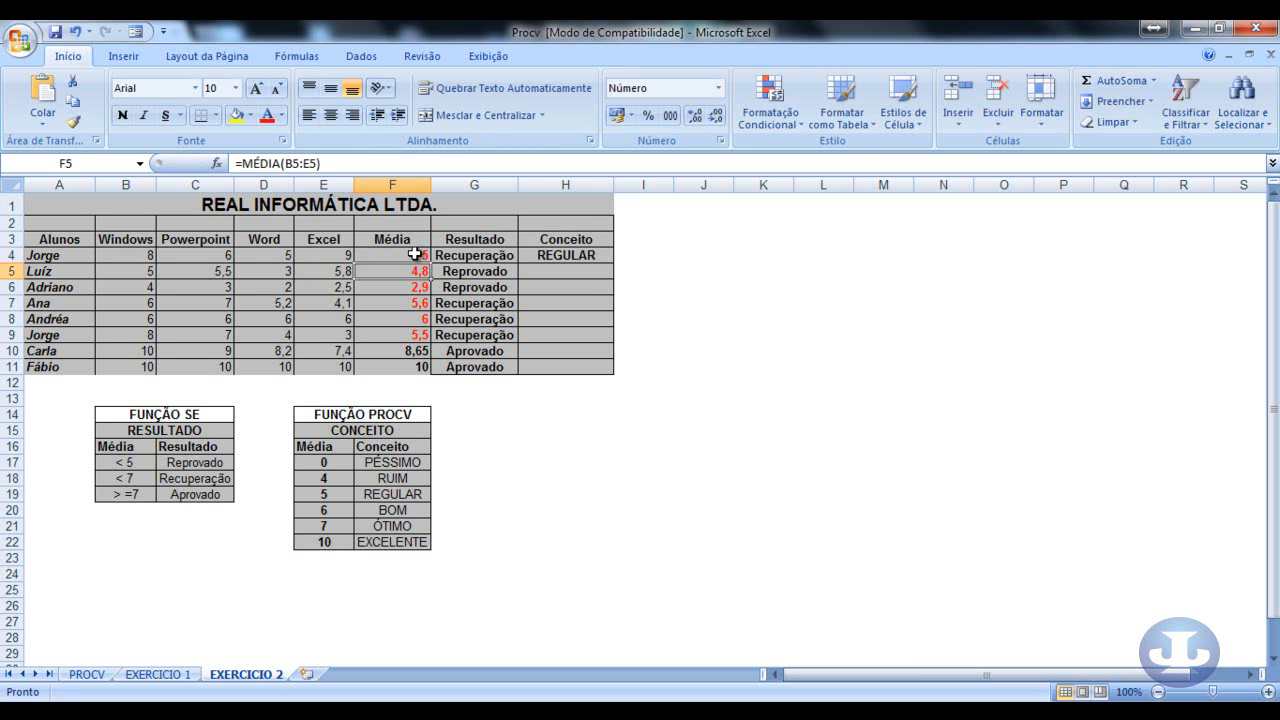
pyautogui.click(556, 254)
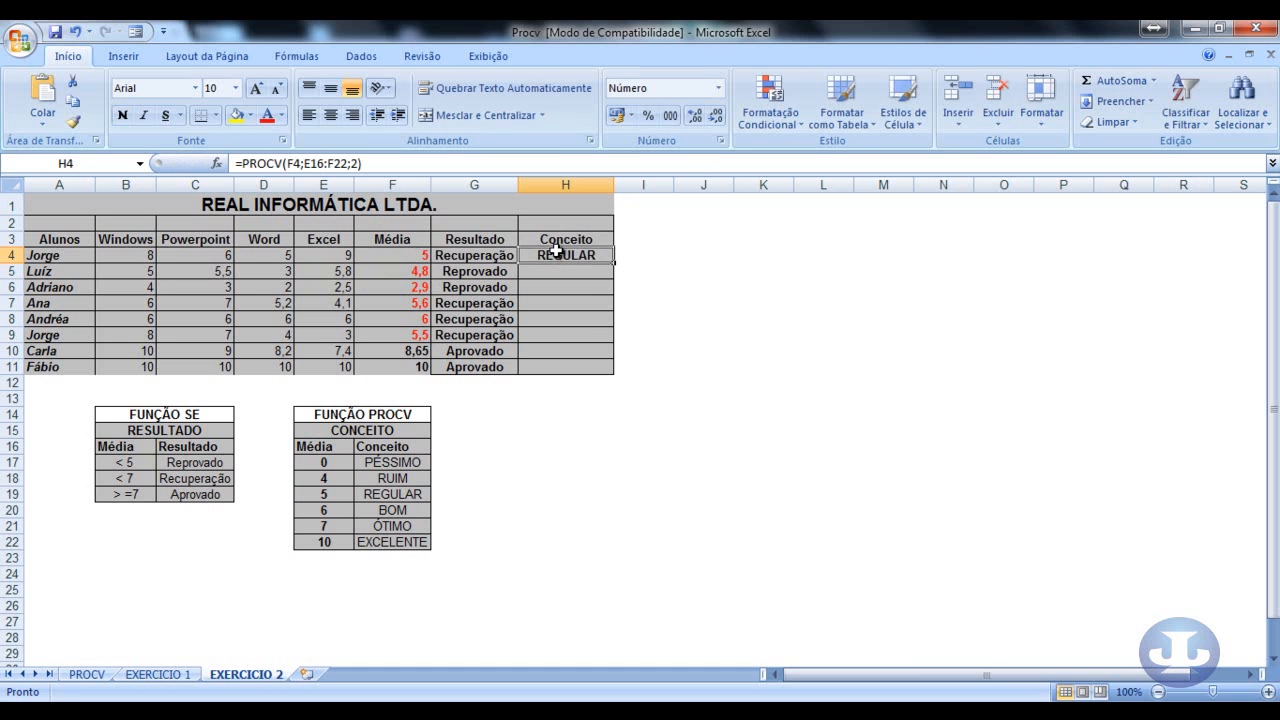
pyautogui.click(474, 255)
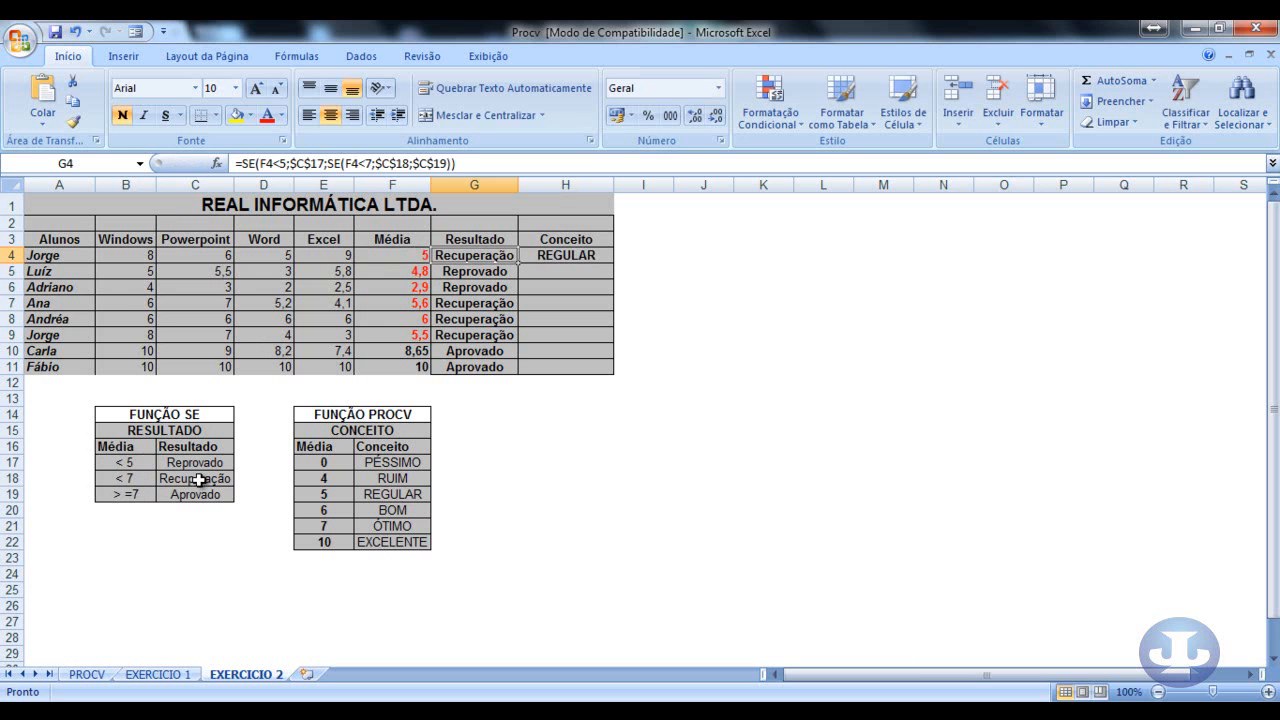
# Step: Set the average in F4 to 4 and compare the Resultado in G4 with the < 5 row of the FUNÇÃO SE table
pyautogui.click(418, 257)
pyautogui.write('4')
pyautogui.press('Return')
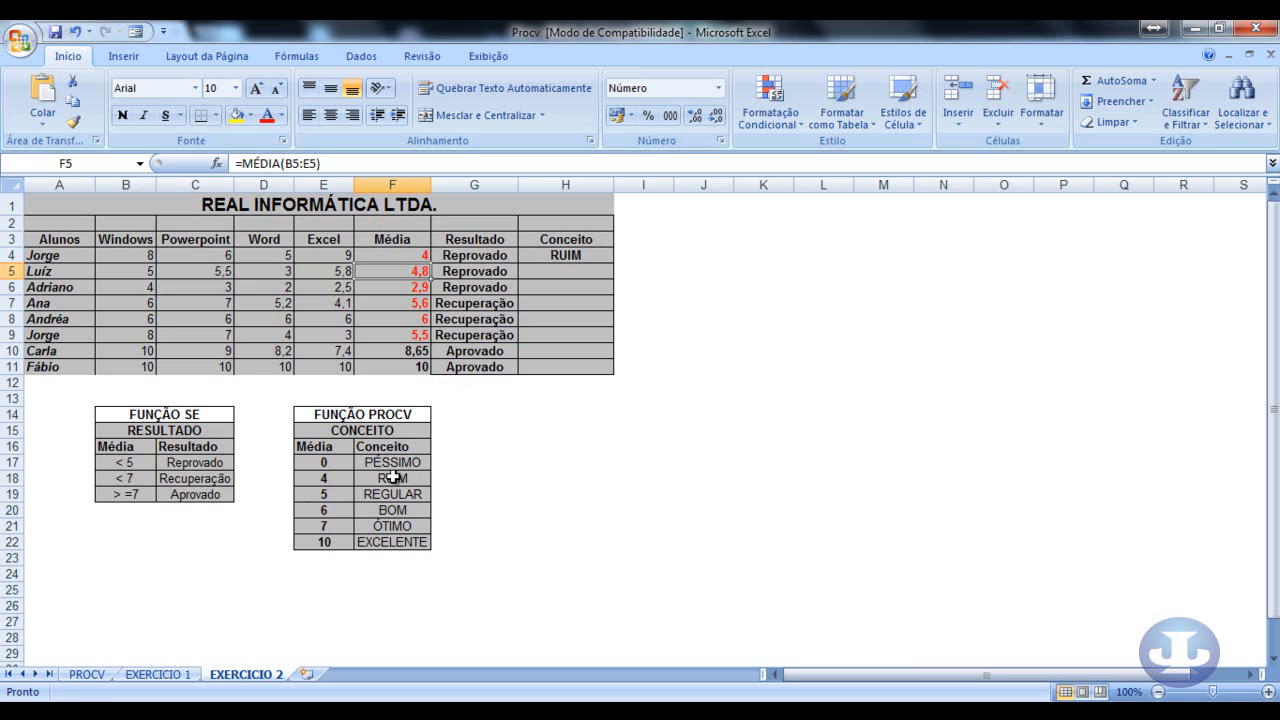
pyautogui.click(133, 463)
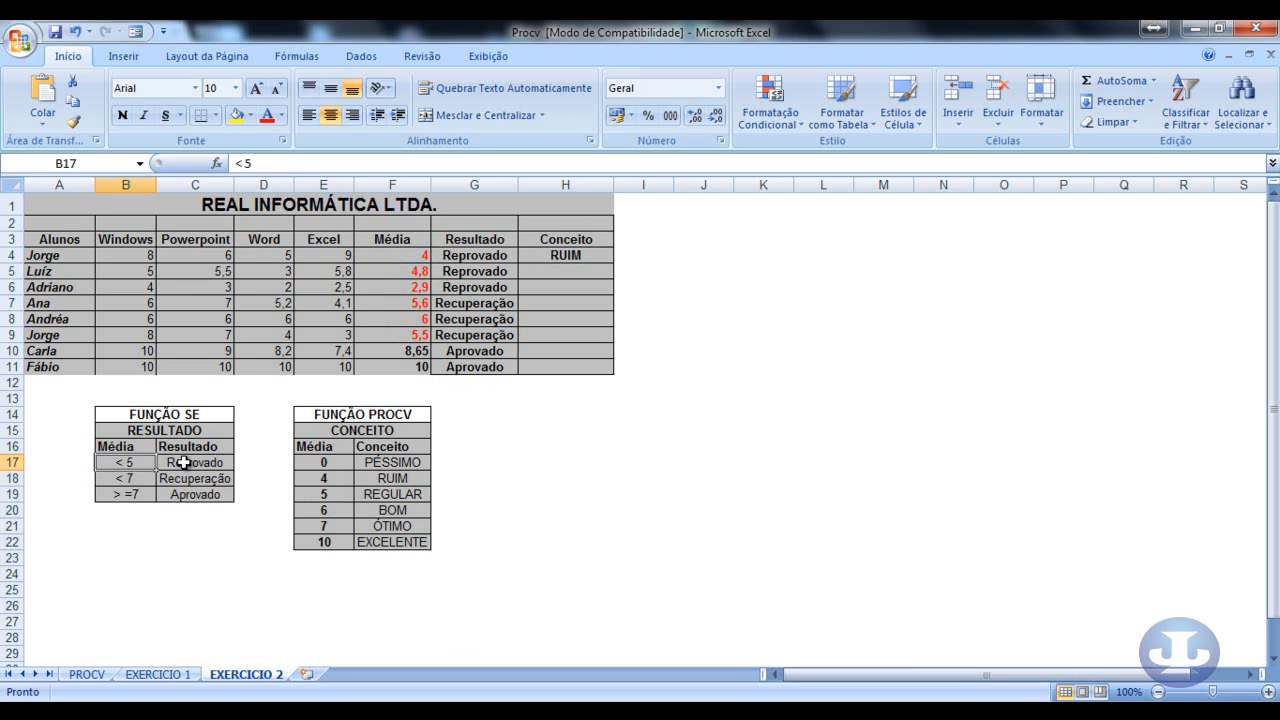
pyautogui.click(173, 463)
pyautogui.click(459, 258)
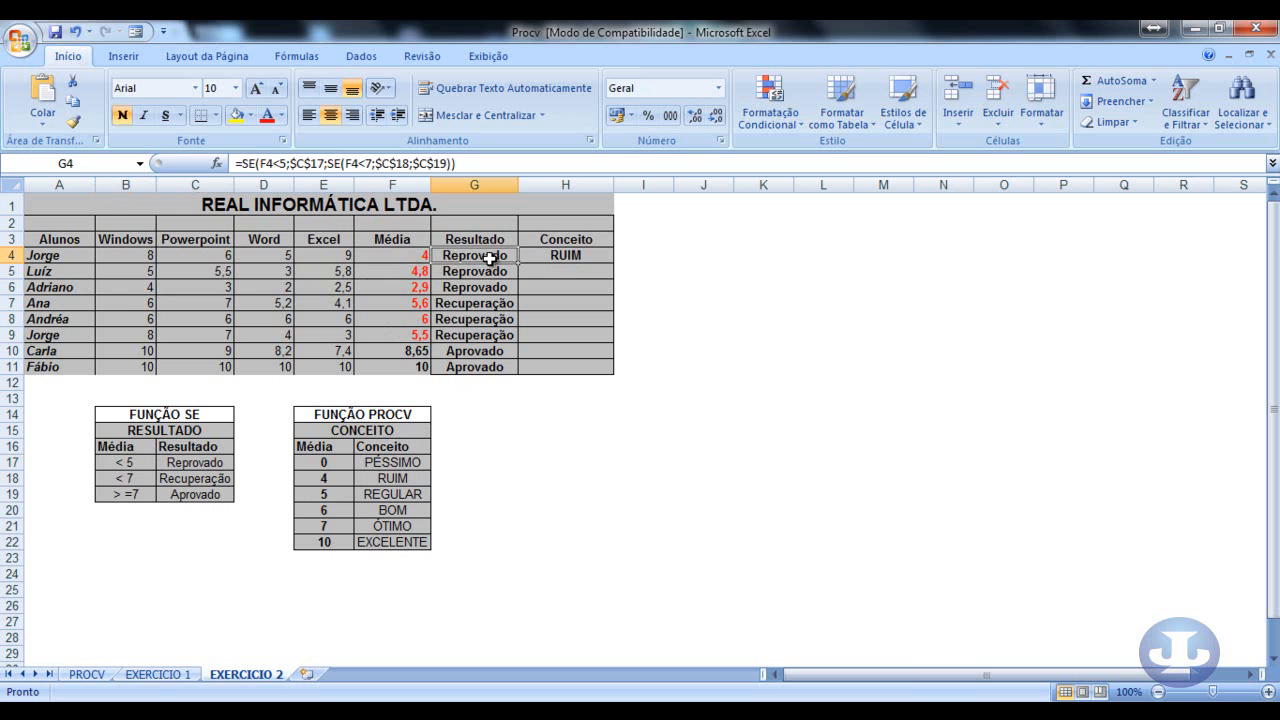
# Step: Set the first student's average in F4 to 7
pyautogui.click(402, 250)
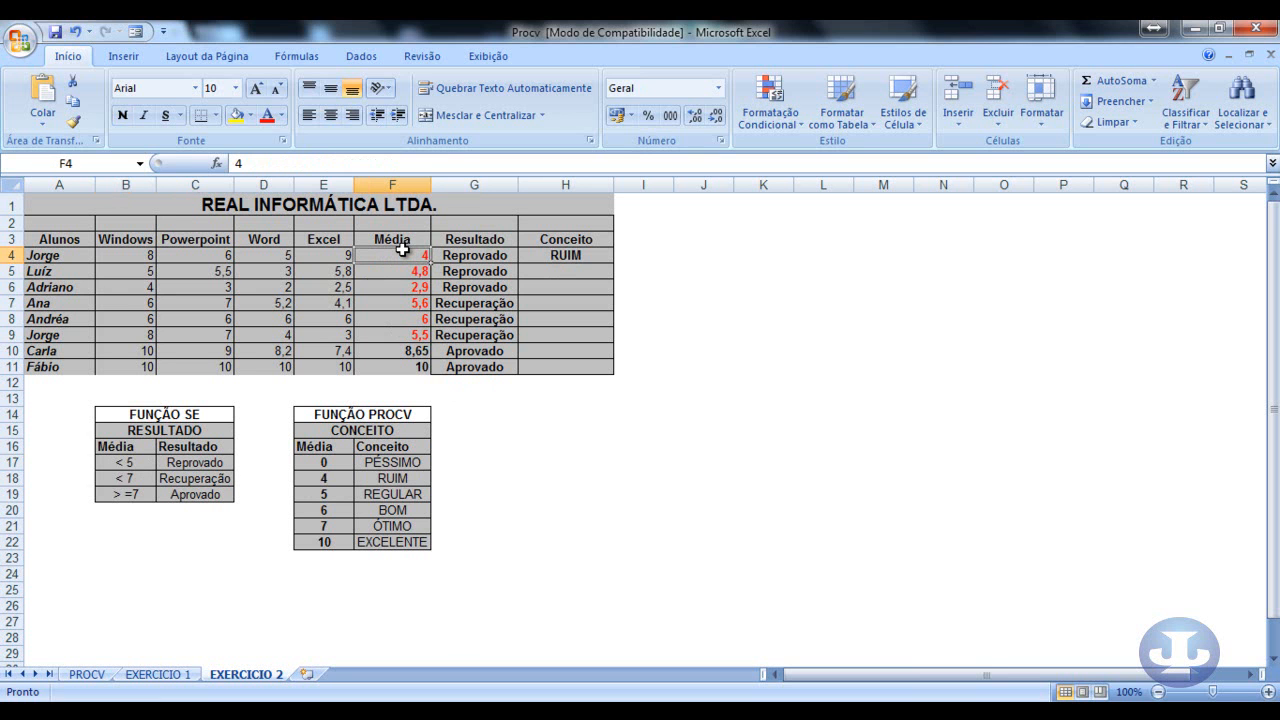
pyautogui.write('7')
pyautogui.press('Return')
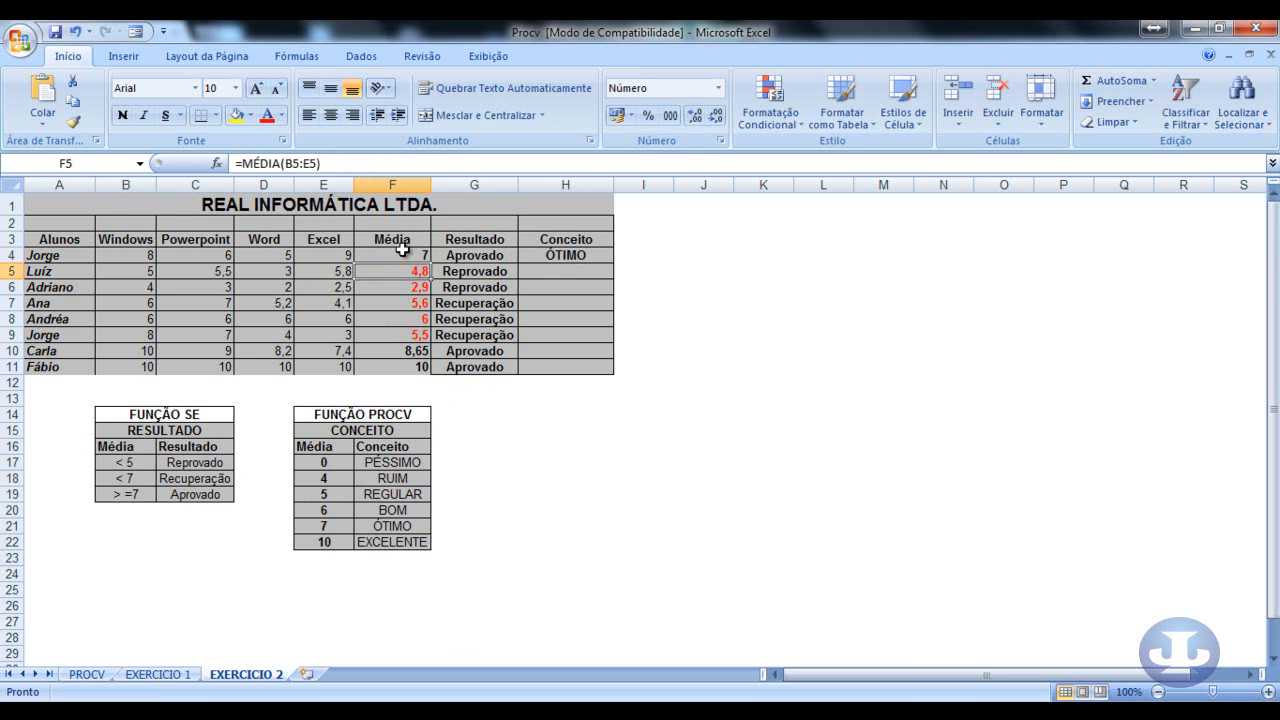
# Step: Make the table range in H4's PROCV formula absolute as $E$16:$F$22, leaving F4 relative
pyautogui.click(535, 257)
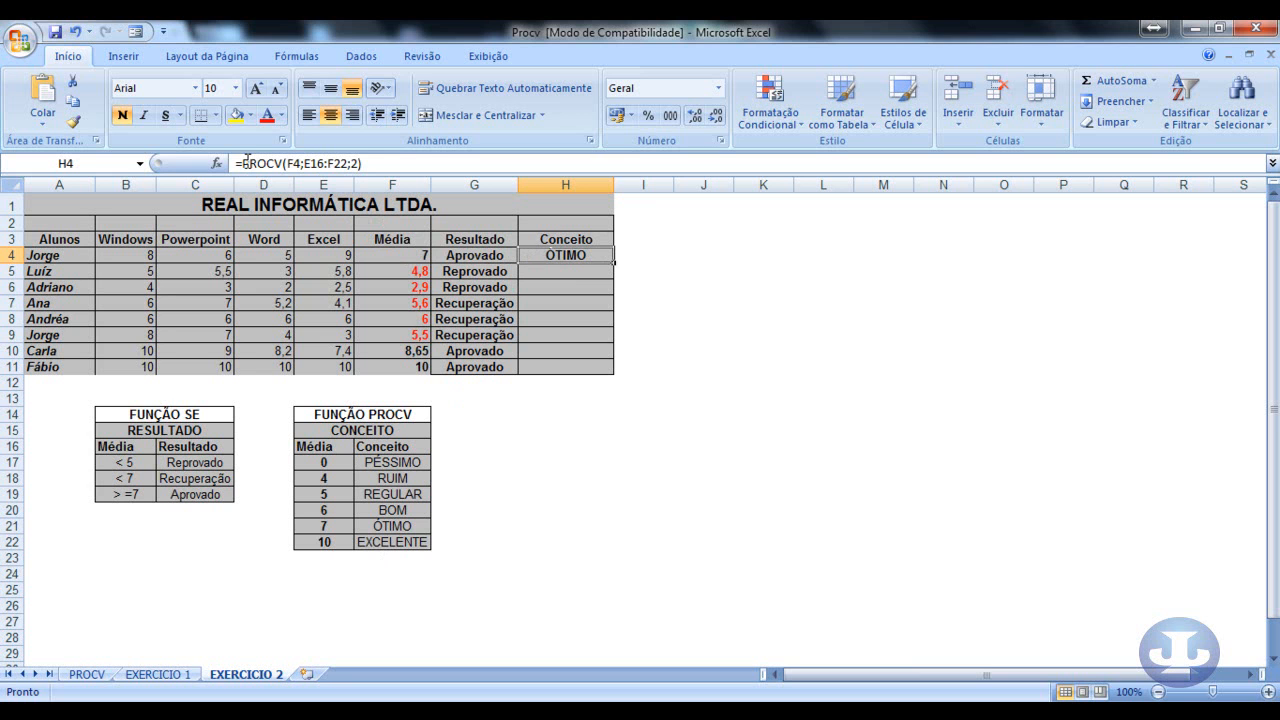
pyautogui.click(288, 163)
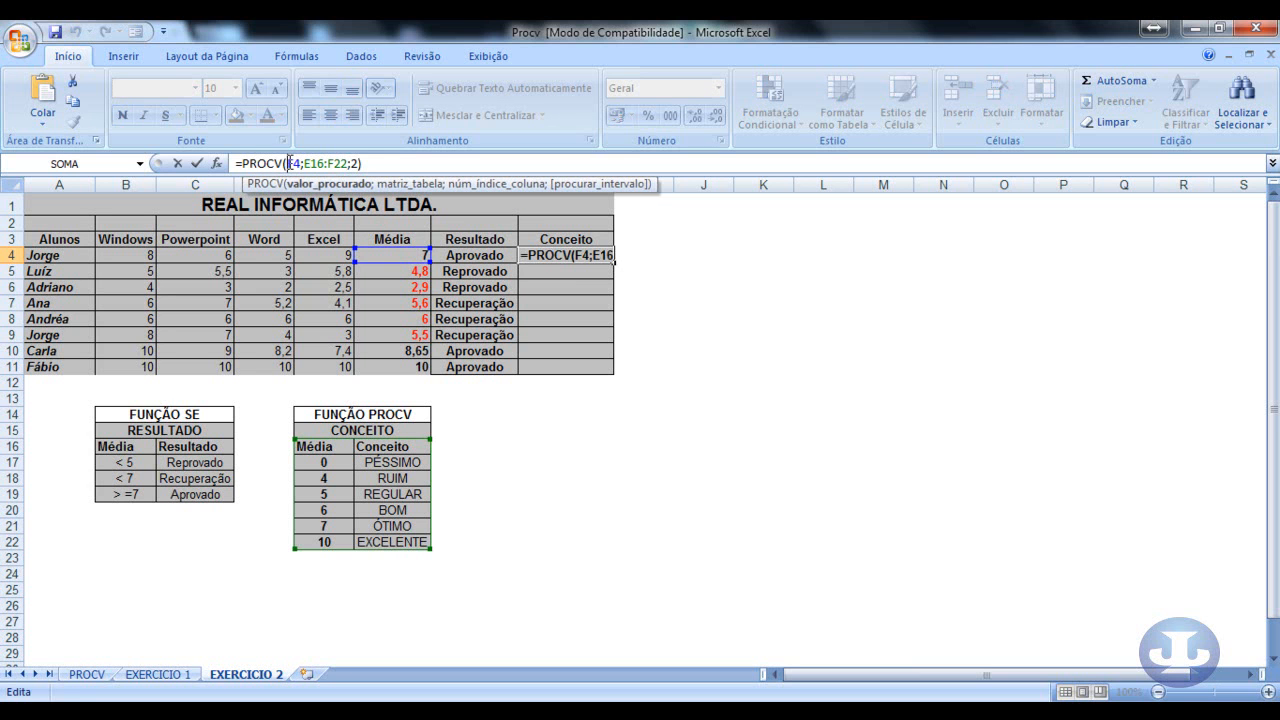
pyautogui.click(312, 165)
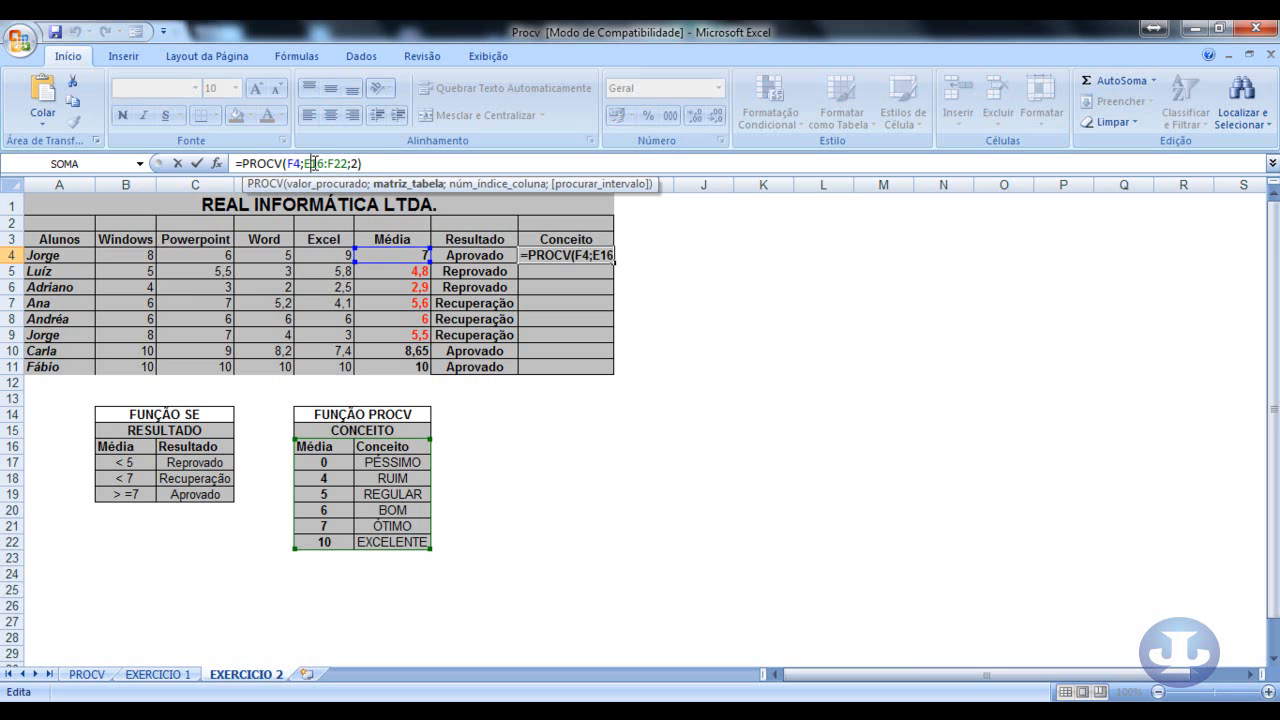
pyautogui.press('F4')
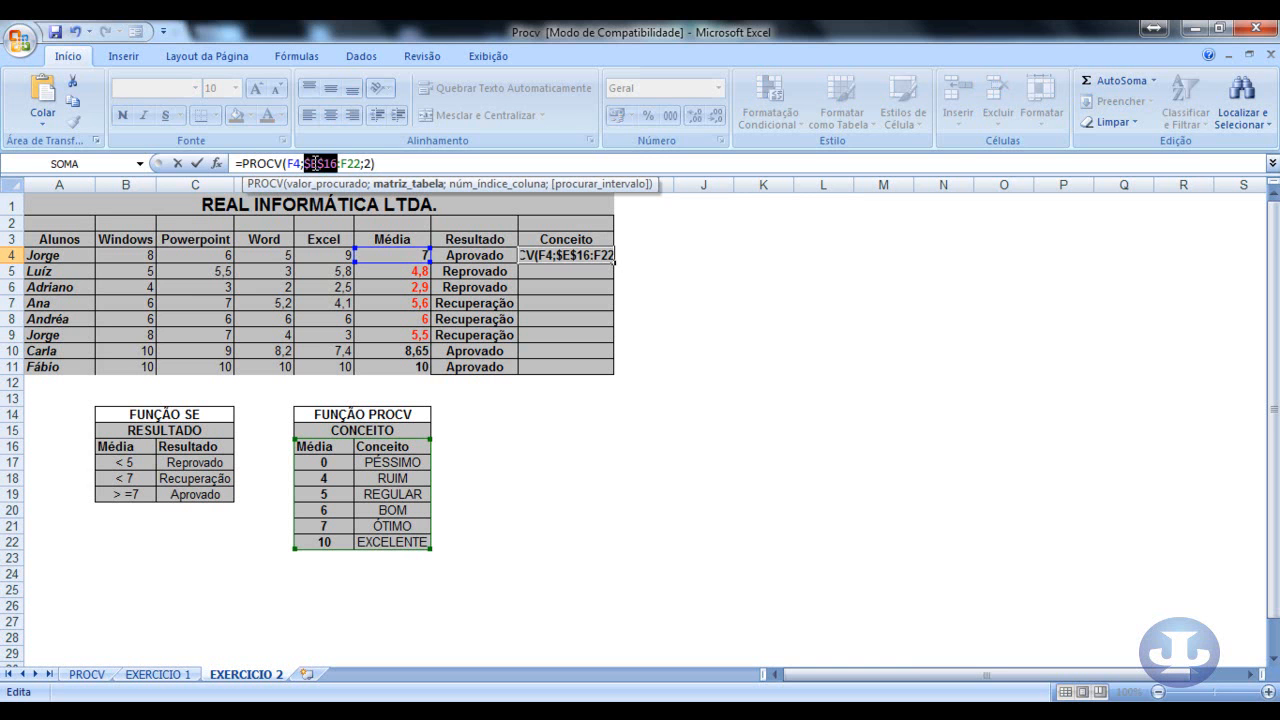
pyautogui.click(347, 165)
pyautogui.press('F4')
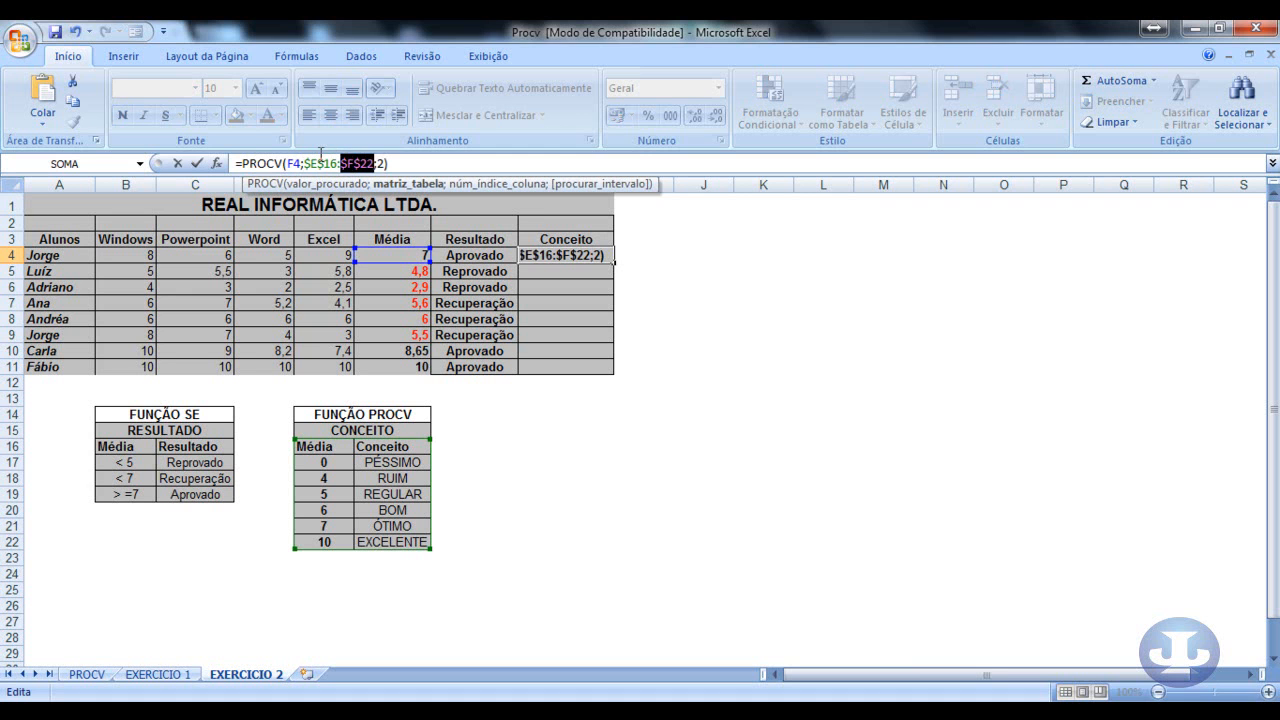
pyautogui.click(379, 162)
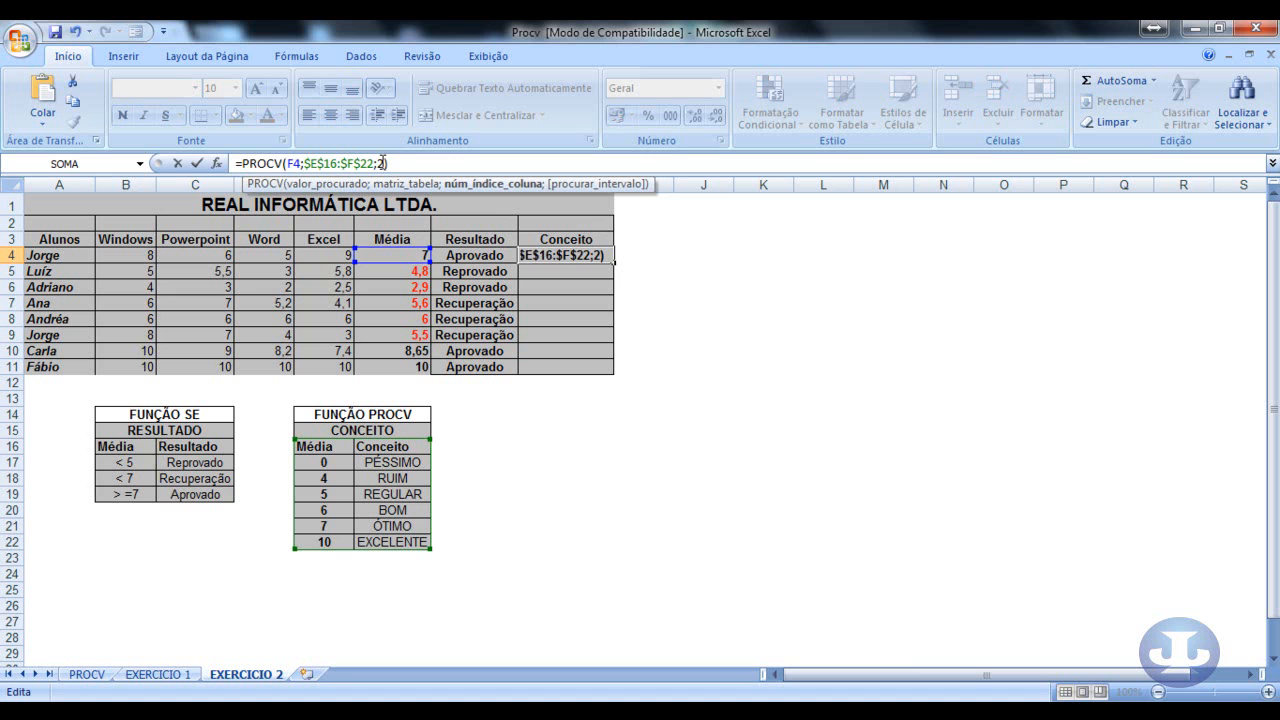
pyautogui.press('Return')
# Step: Fill the Conceito formula from H4 down to H11 for all students
pyautogui.click(558, 256)
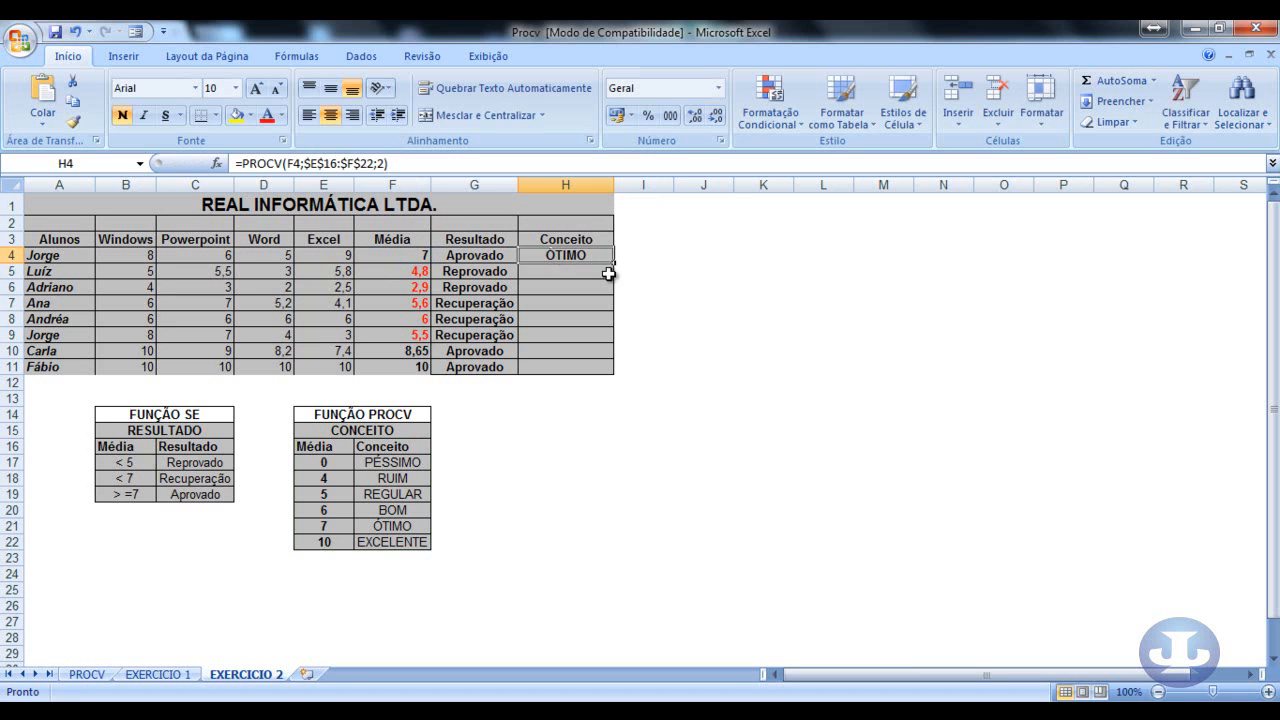
pyautogui.moveTo(613, 263); pyautogui.dragTo(618, 377)
pyautogui.click(645, 458)
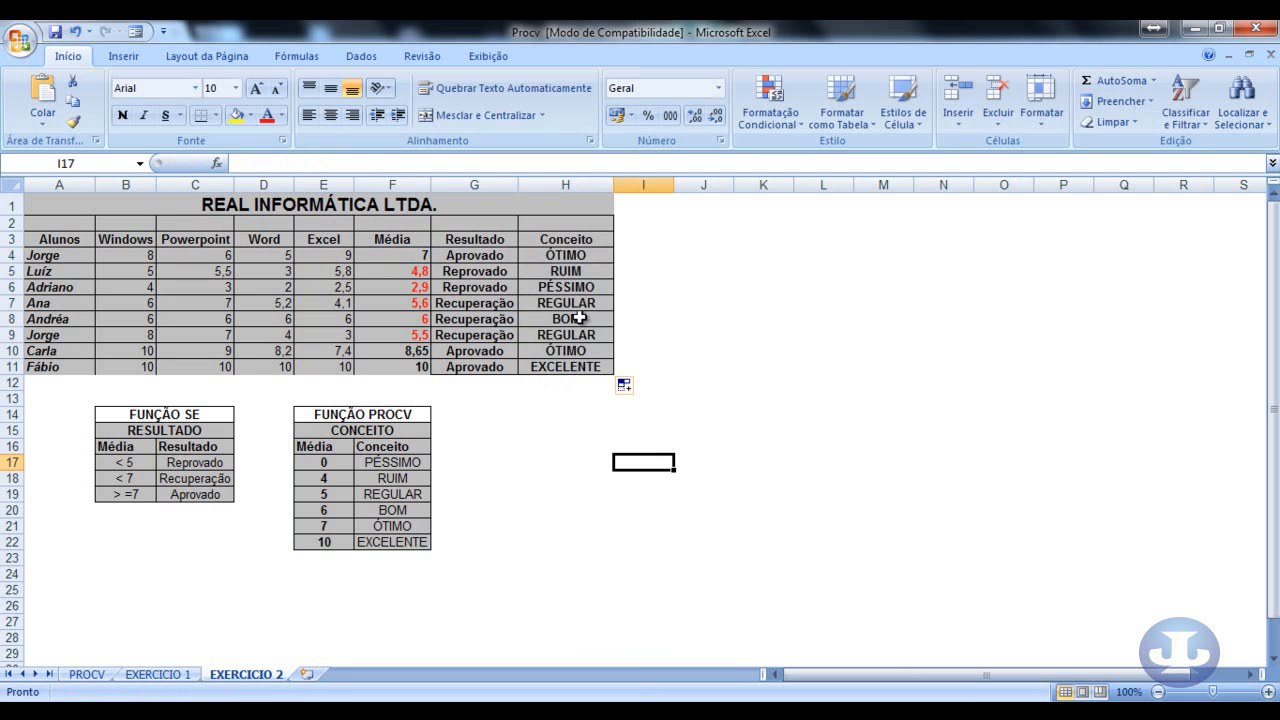
# Step: Review the filled Conceito column and inspect the copied PROCV formulas in H6 and H7, including their column index argument
pyautogui.moveTo(570, 268); pyautogui.dragTo(570, 364)
pyautogui.click(439, 447)
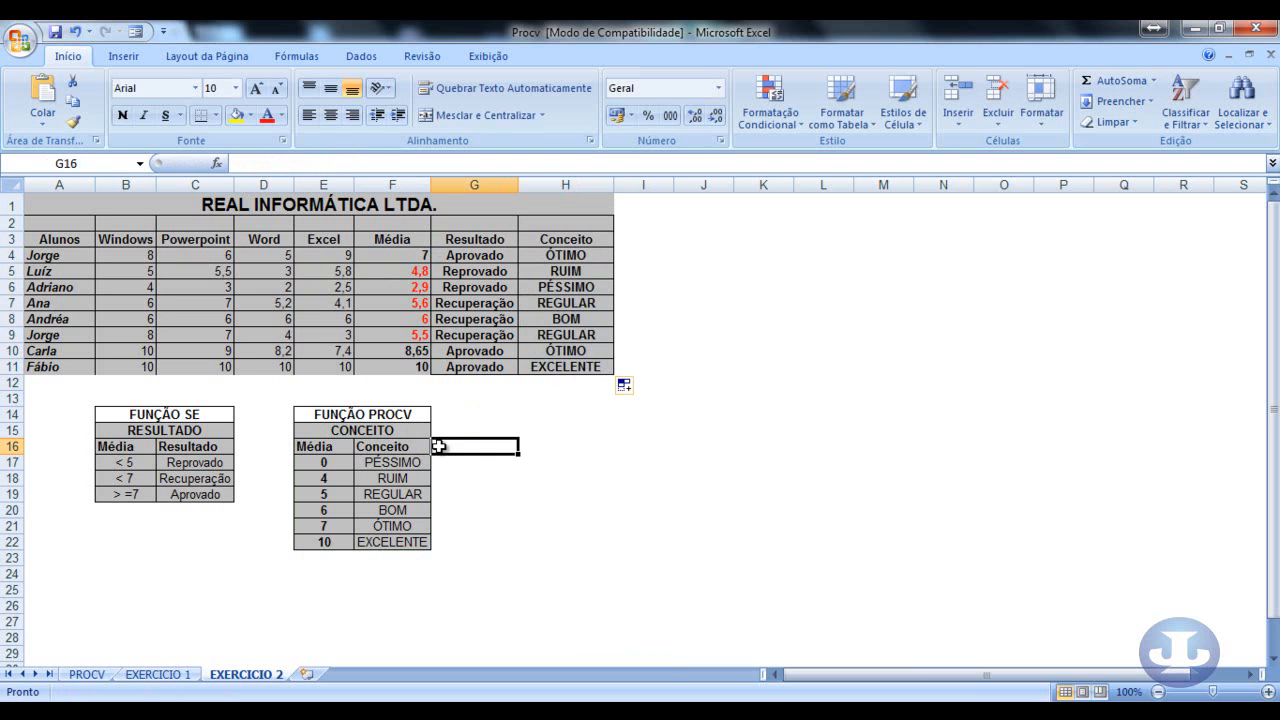
pyautogui.click(556, 289)
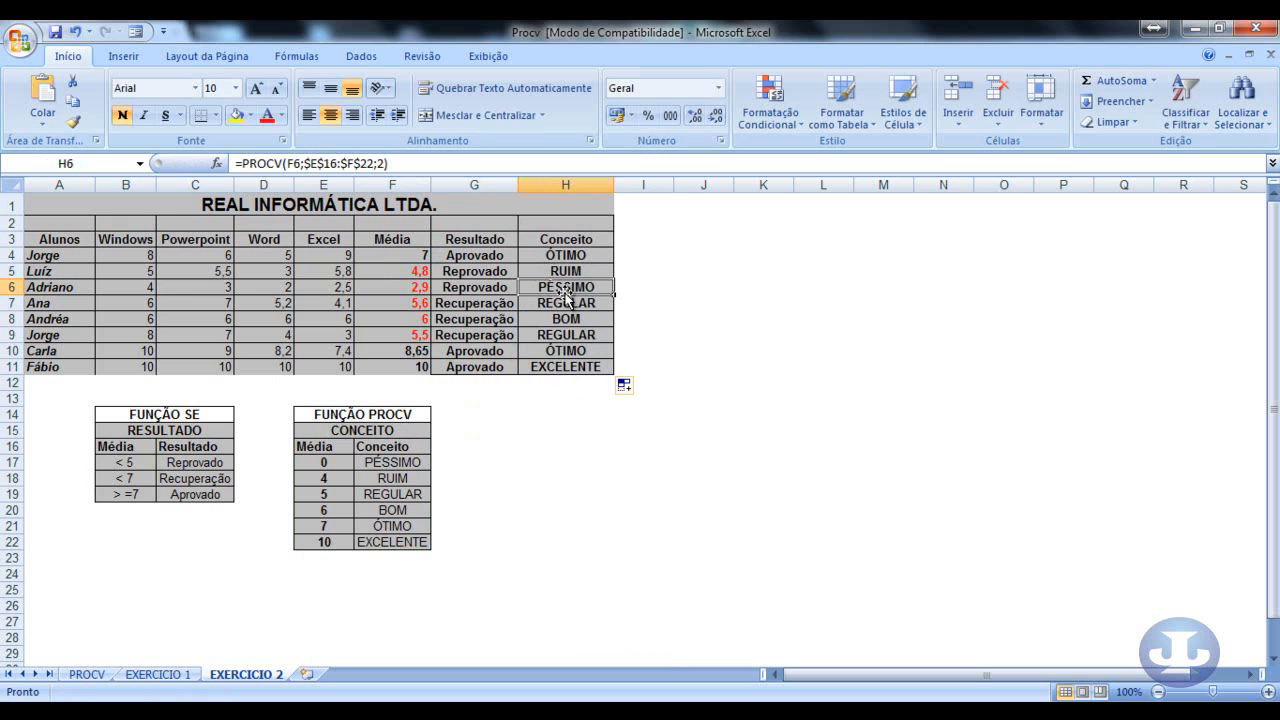
pyautogui.click(442, 447)
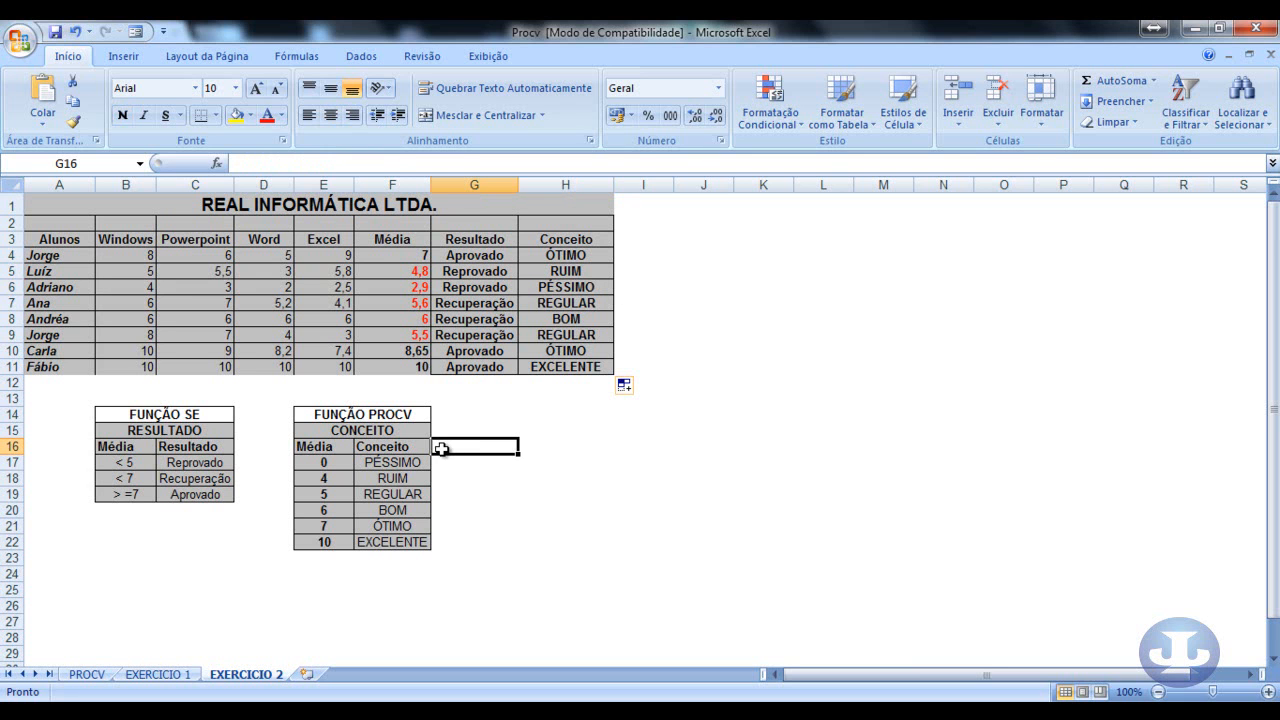
pyautogui.click(567, 309)
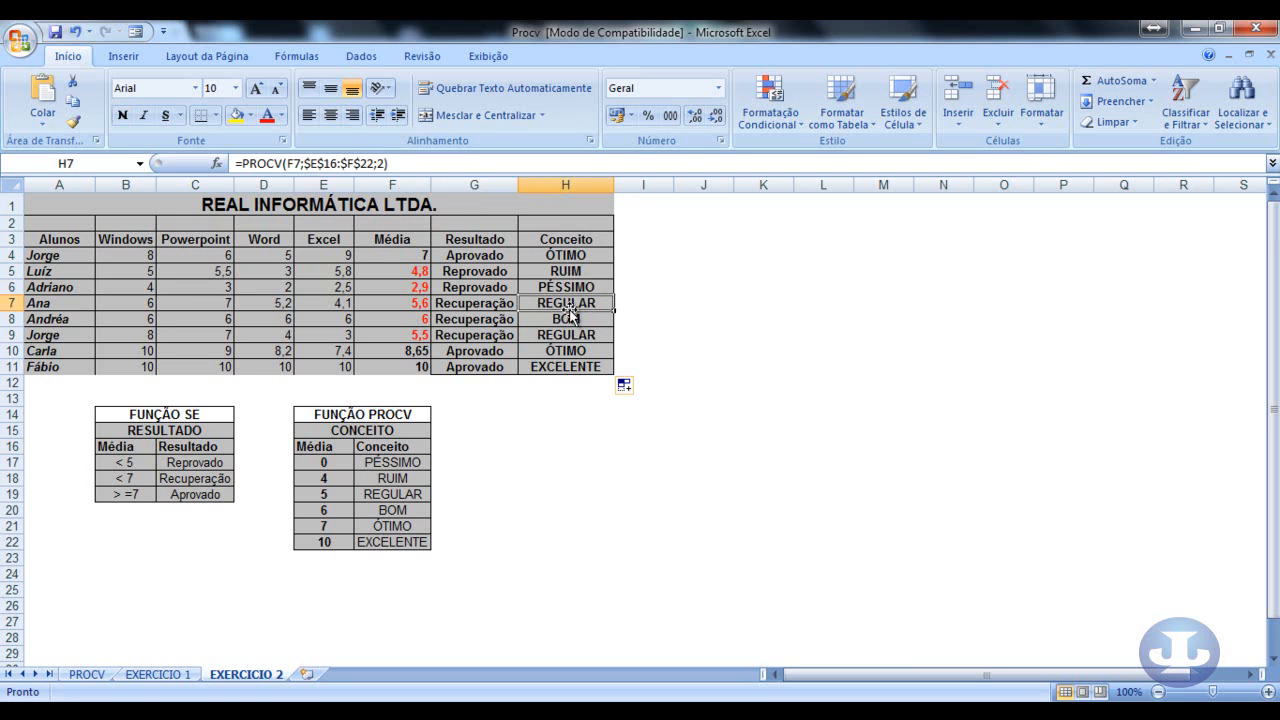
pyautogui.click(380, 163)
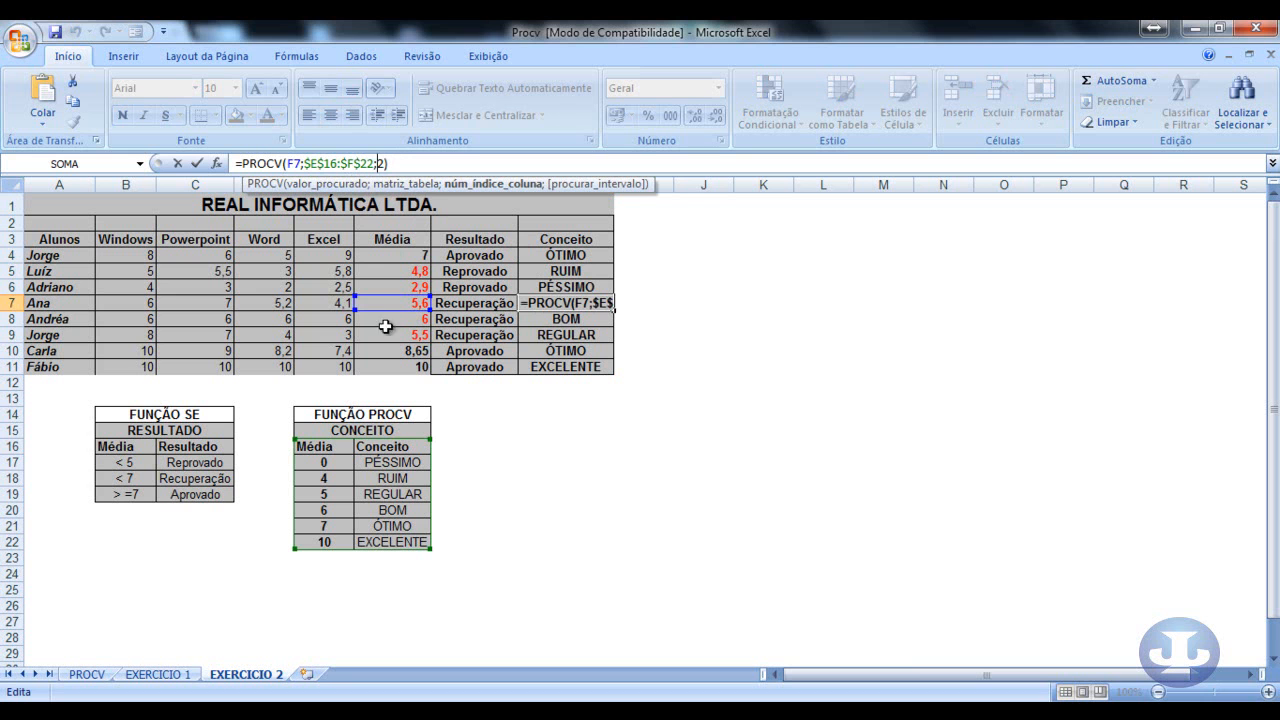
pyautogui.click(531, 452)
pyautogui.press('Escape')
pyautogui.press('Up')
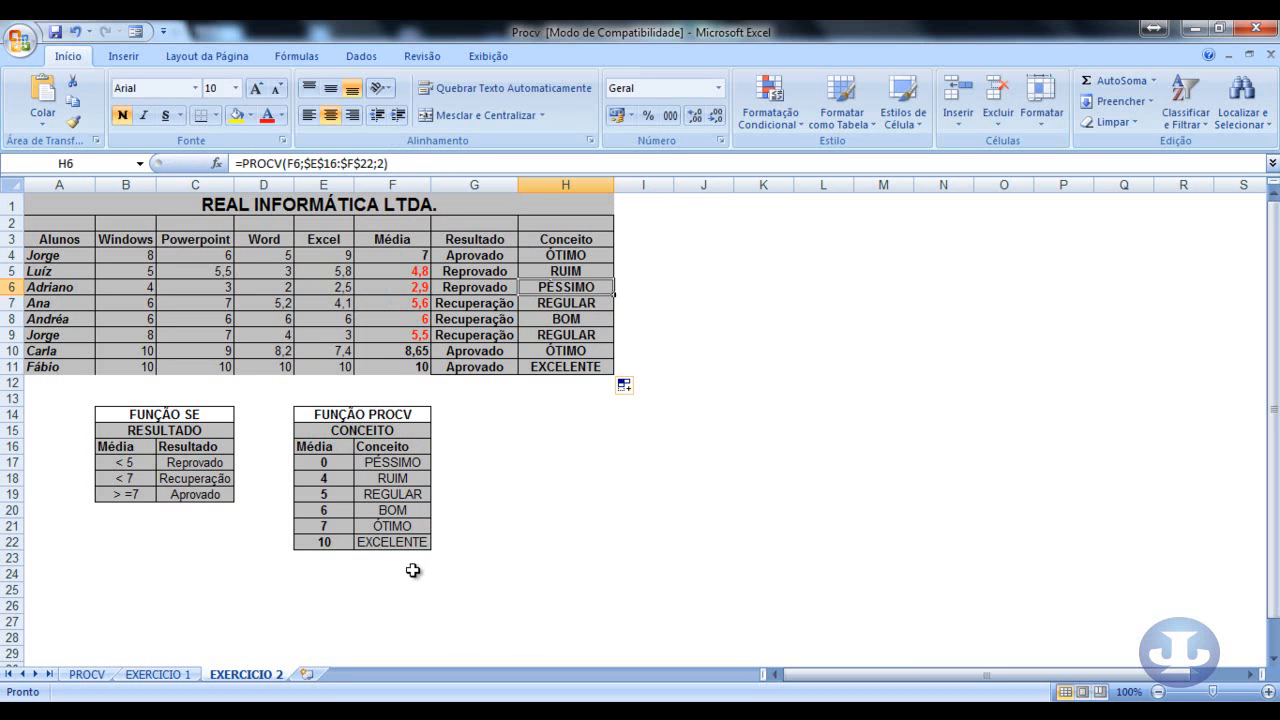
pyautogui.click(128, 589)
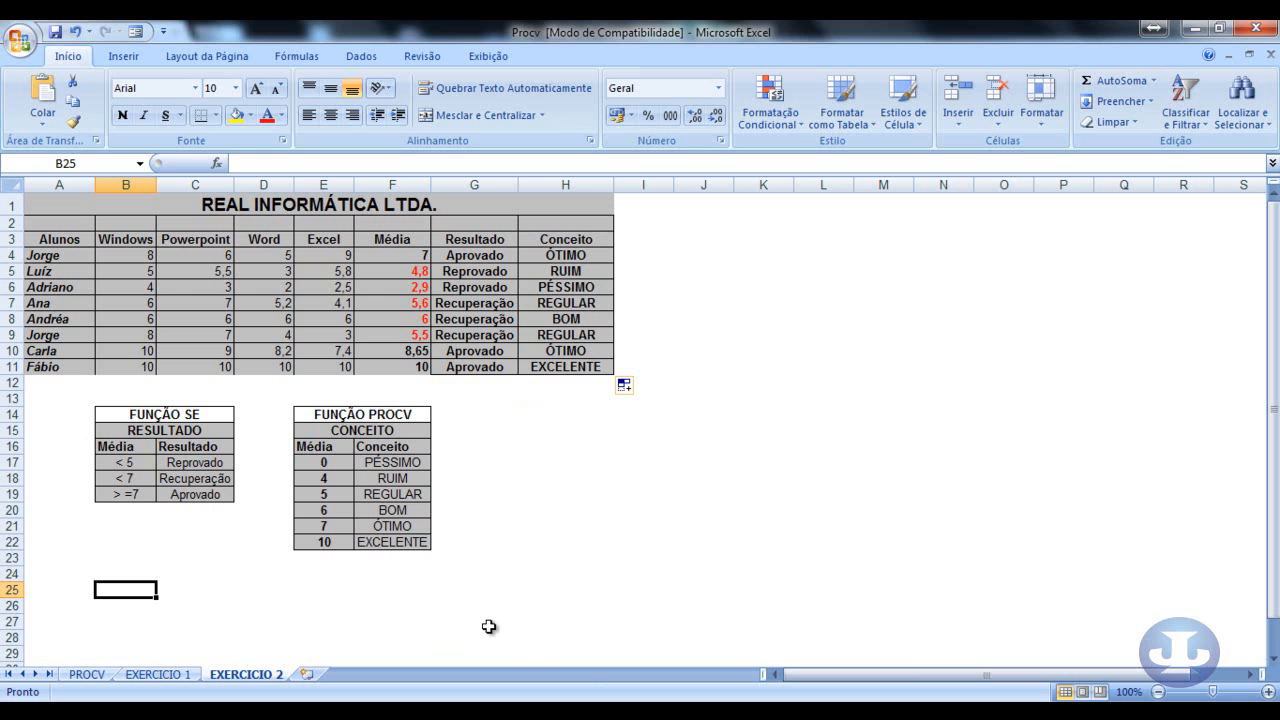
pyautogui.click(265, 432)
pyautogui.click(266, 540)
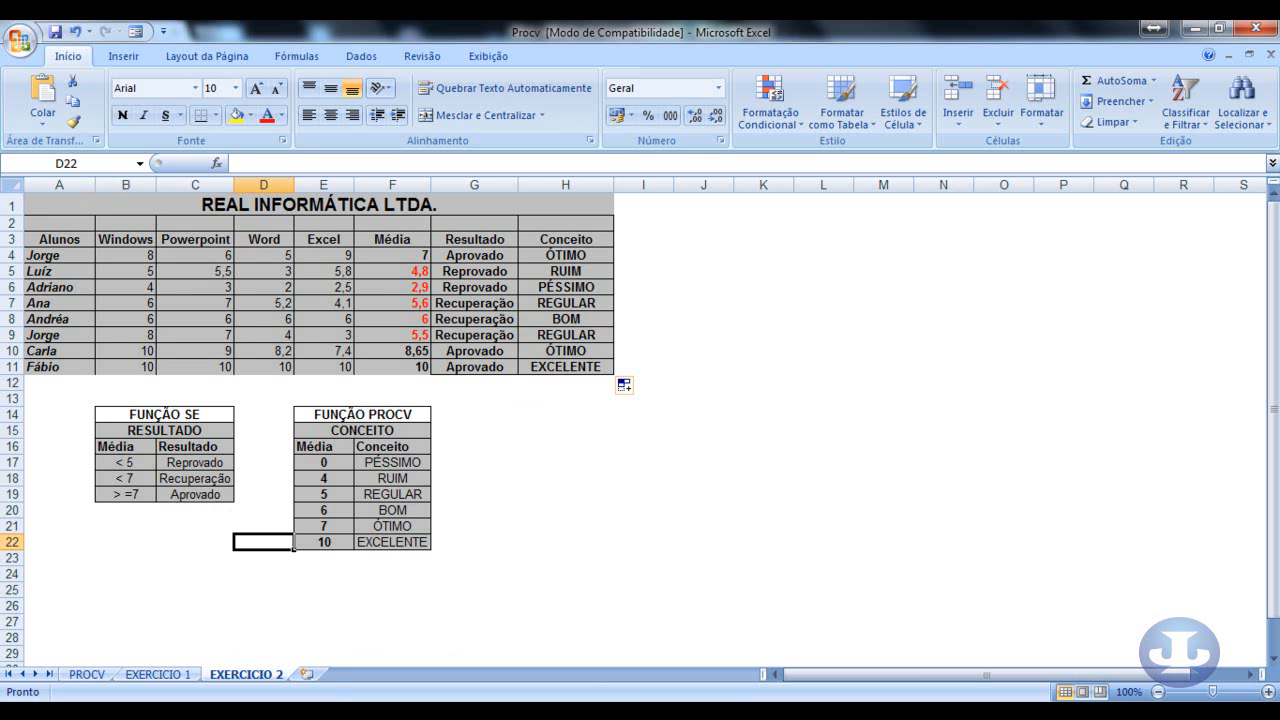